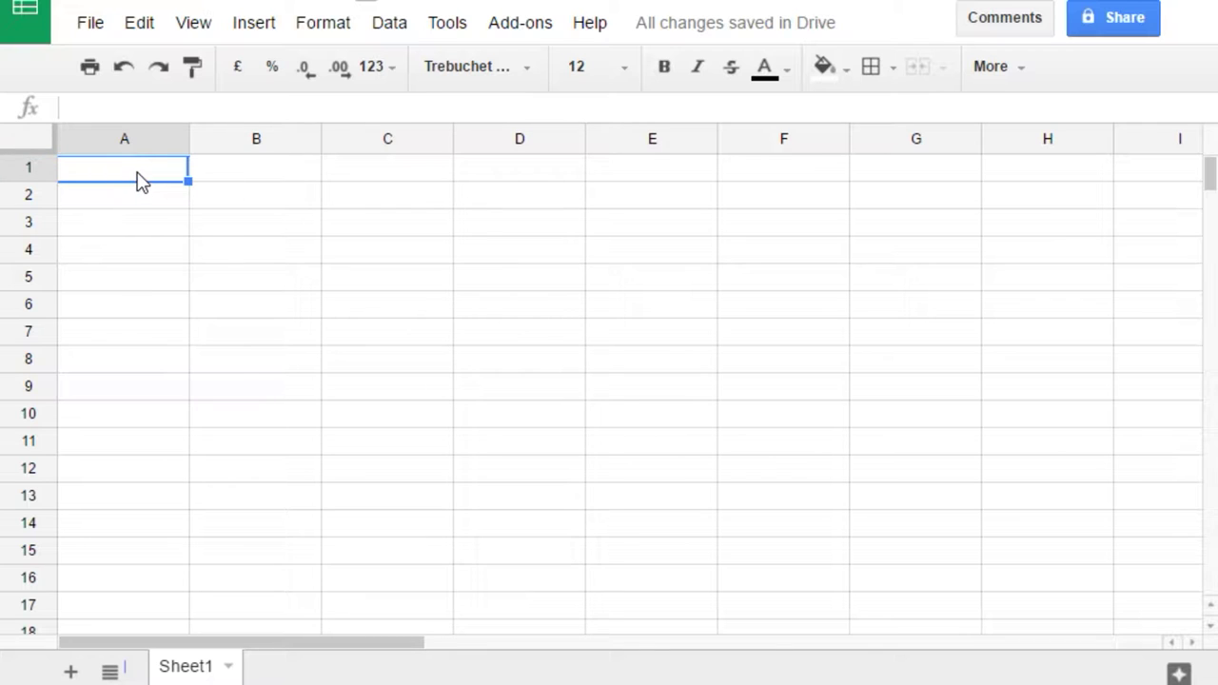
# Enter the headers Die 1, Die 2 and Total in cells A1, B1 and C1.
pyautogui.write('Di')
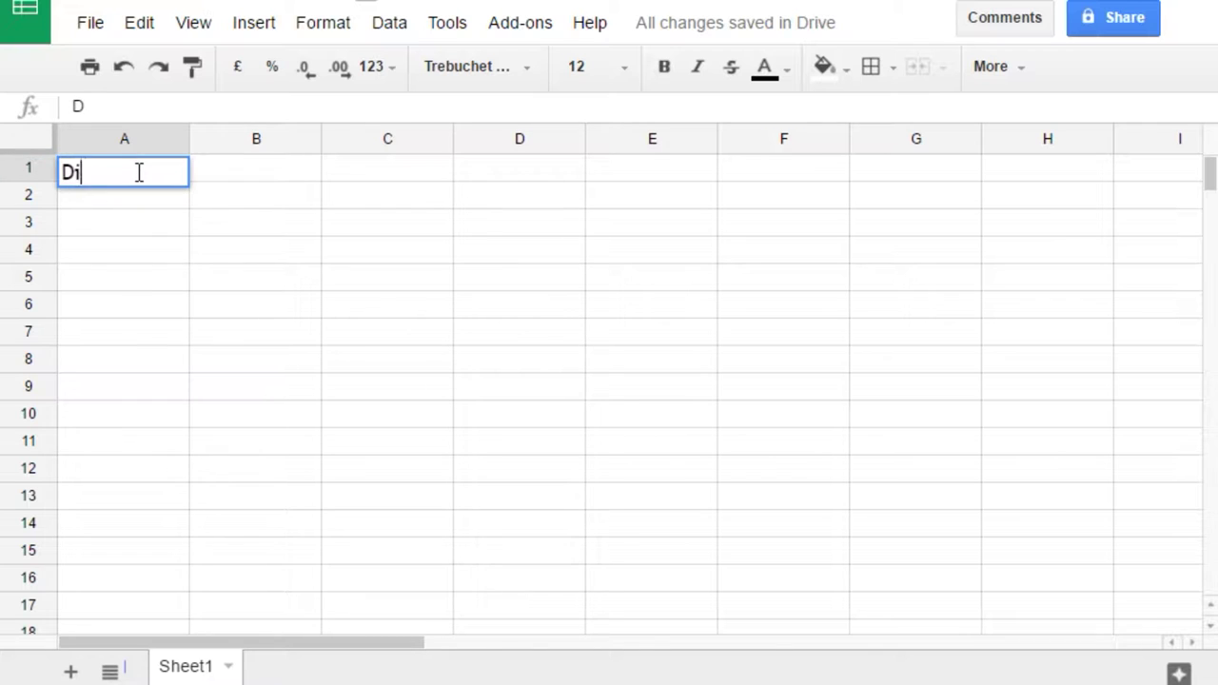
pyautogui.write('e 1')
pyautogui.click(264, 179)
pyautogui.write('Die ')
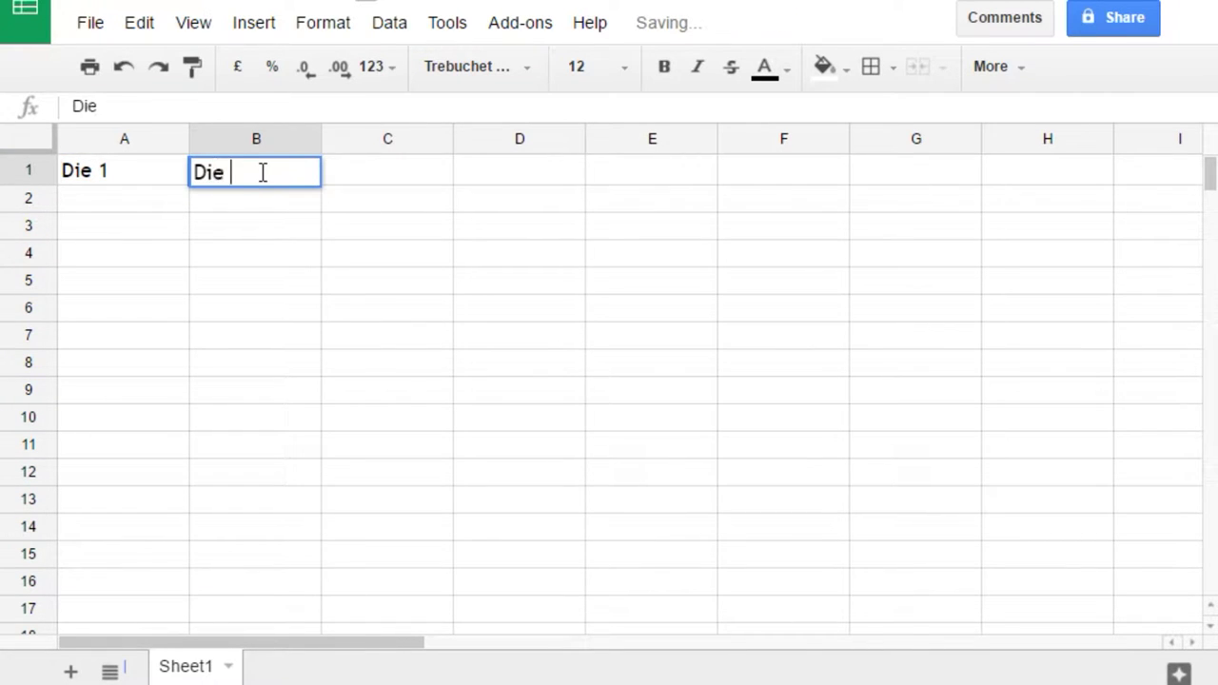
pyautogui.write('2')
pyautogui.click(407, 181)
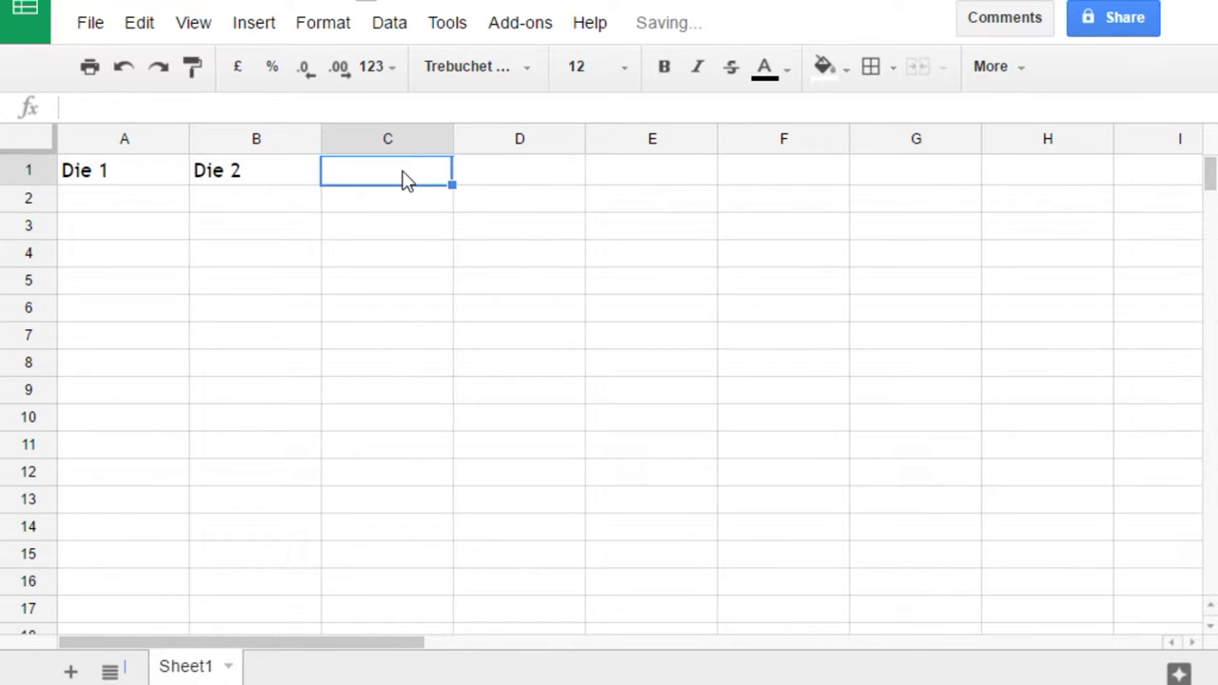
pyautogui.write('Total')
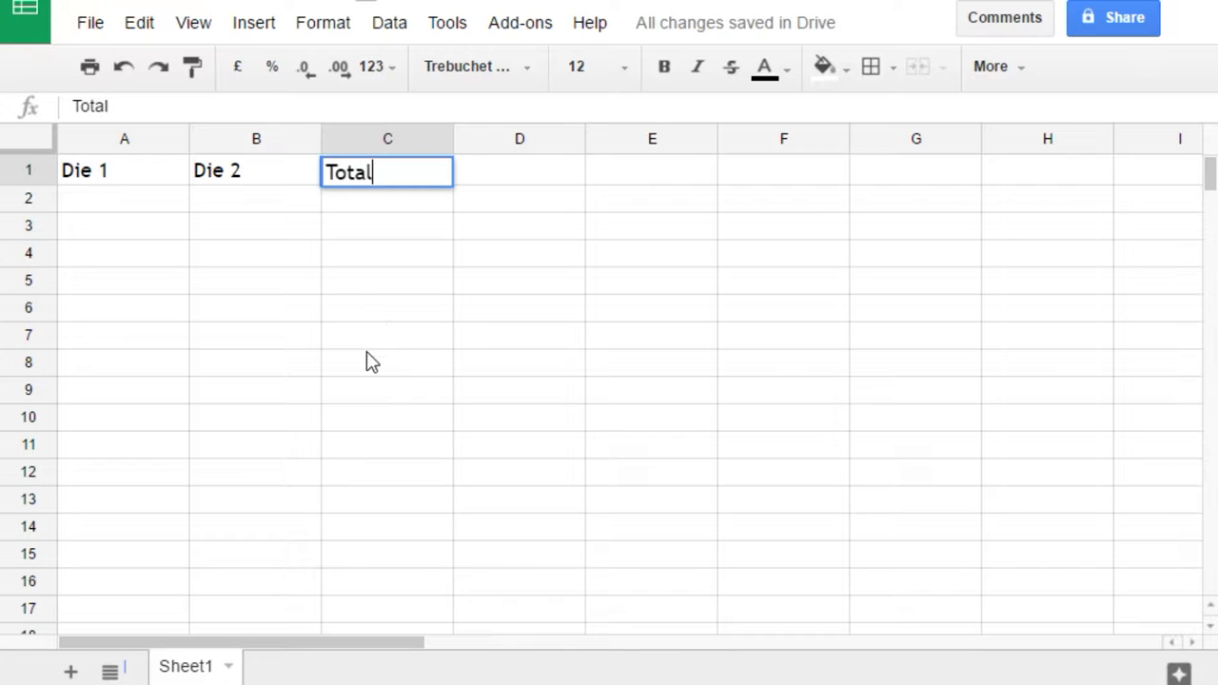
pyautogui.click(369, 345)
# Make the A1:C1 headings Die 1, Die 2 and Total bold.
pyautogui.click(30, 171)
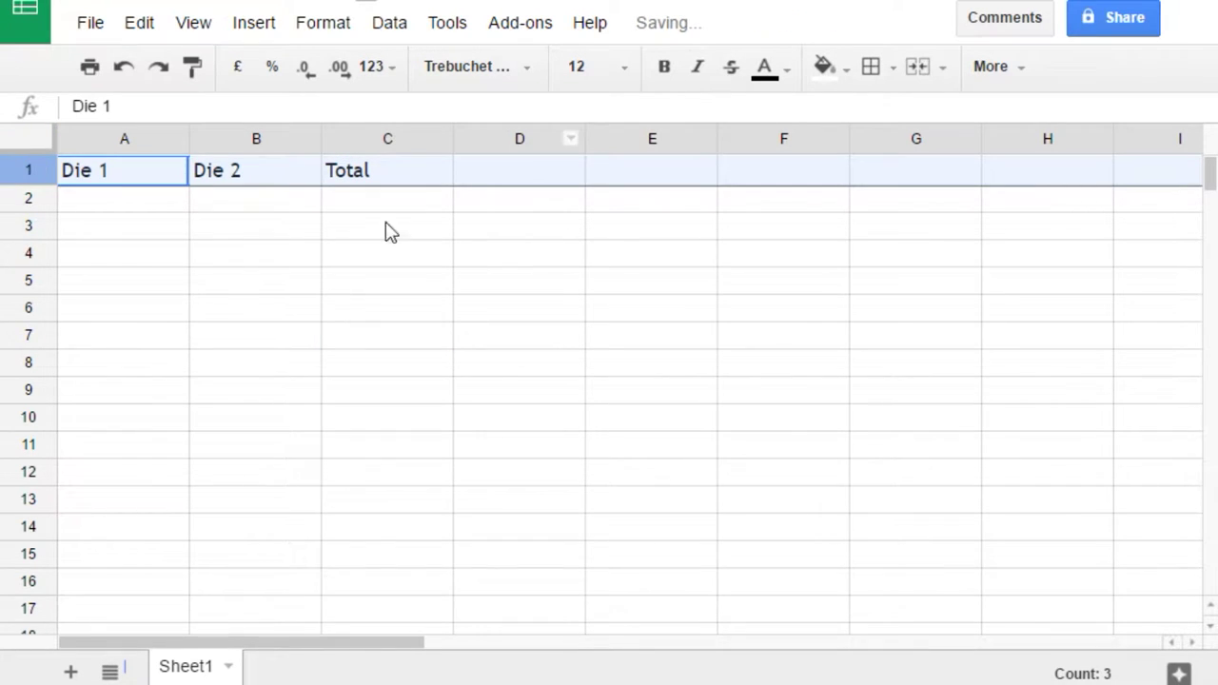
pyautogui.click(218, 234)
pyautogui.moveTo(108, 172); pyautogui.dragTo(429, 184)
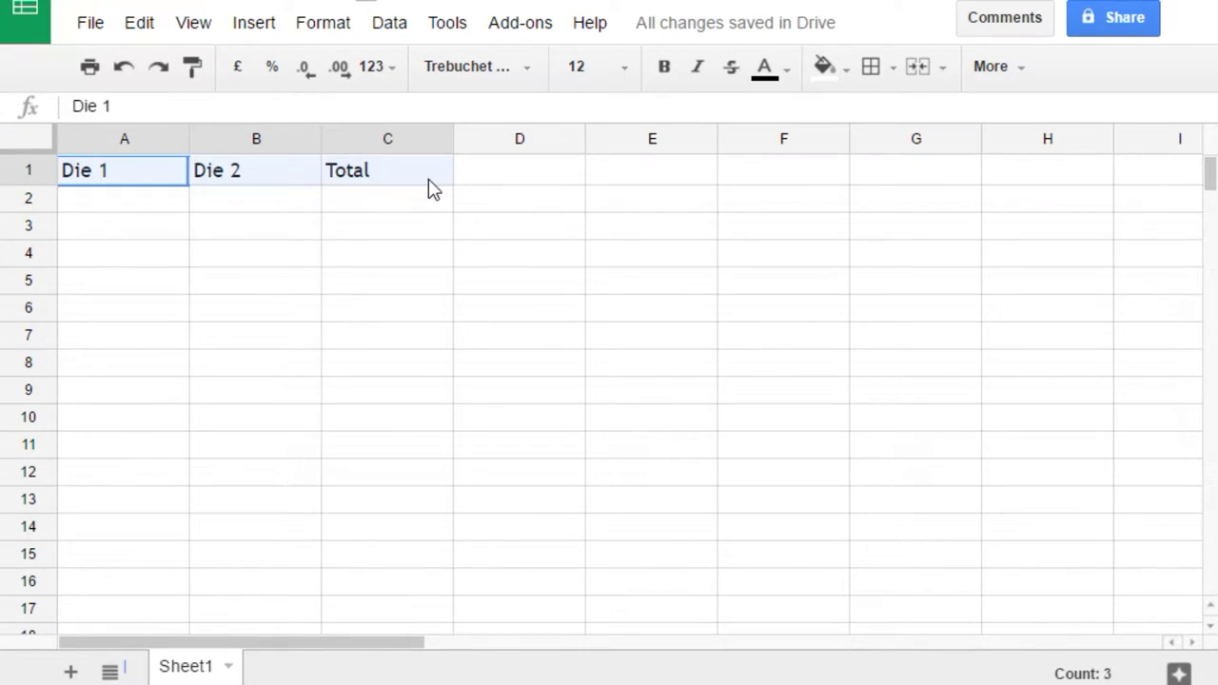
pyautogui.click(666, 68)
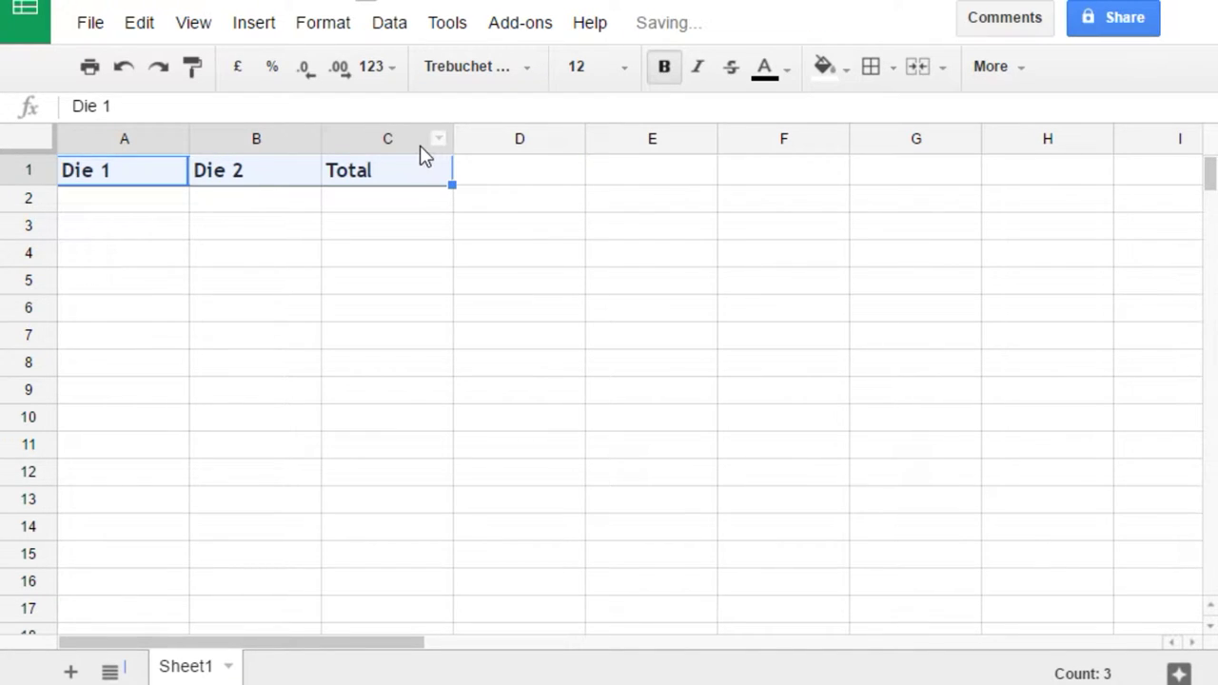
# Centre-align the contents of columns A to C.
pyautogui.moveTo(419, 139); pyautogui.dragTo(159, 140)
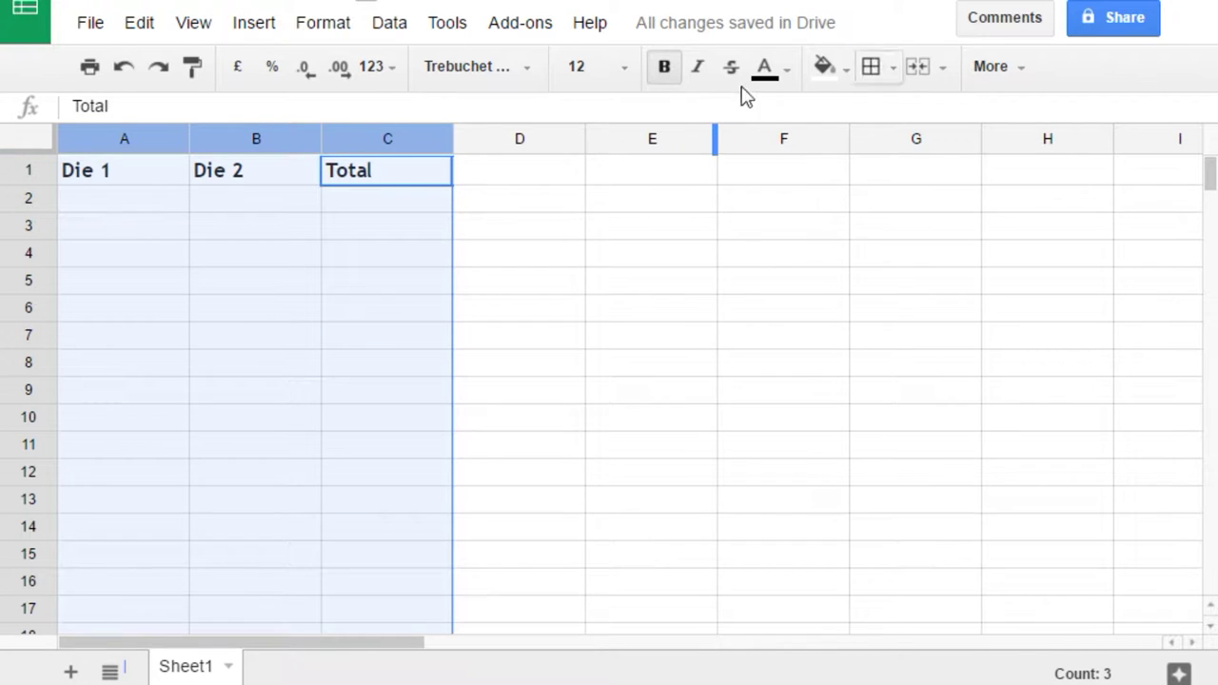
pyautogui.click(1018, 70)
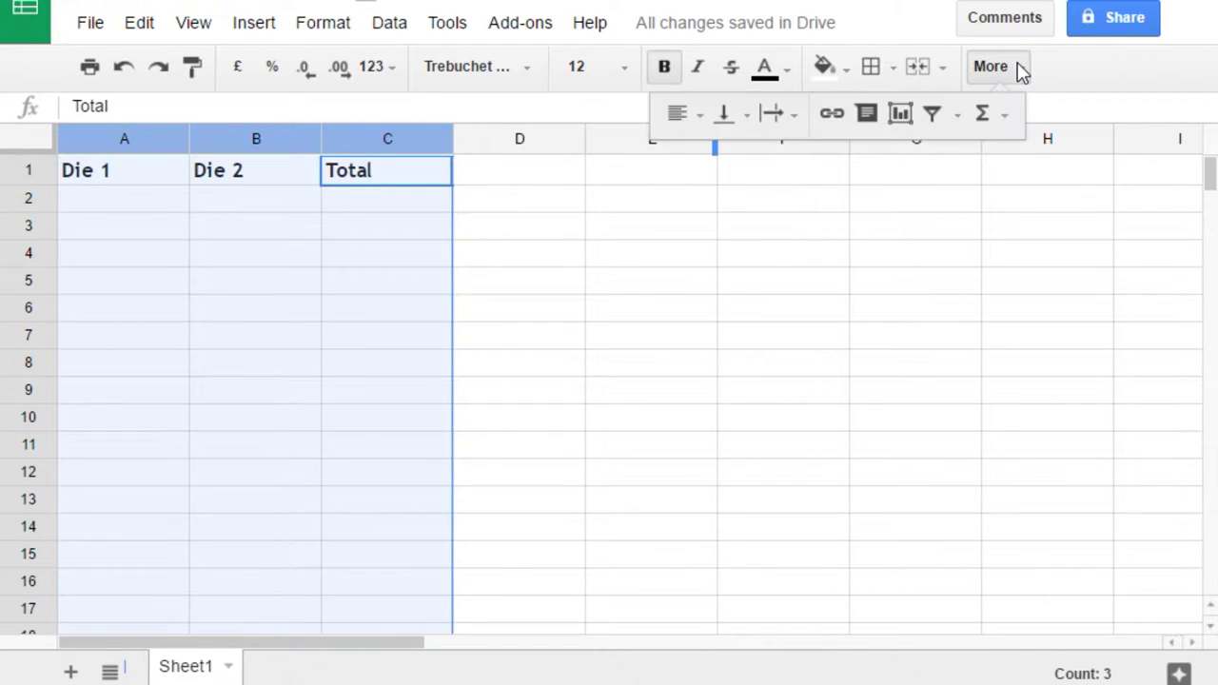
pyautogui.click(694, 116)
pyautogui.click(720, 158)
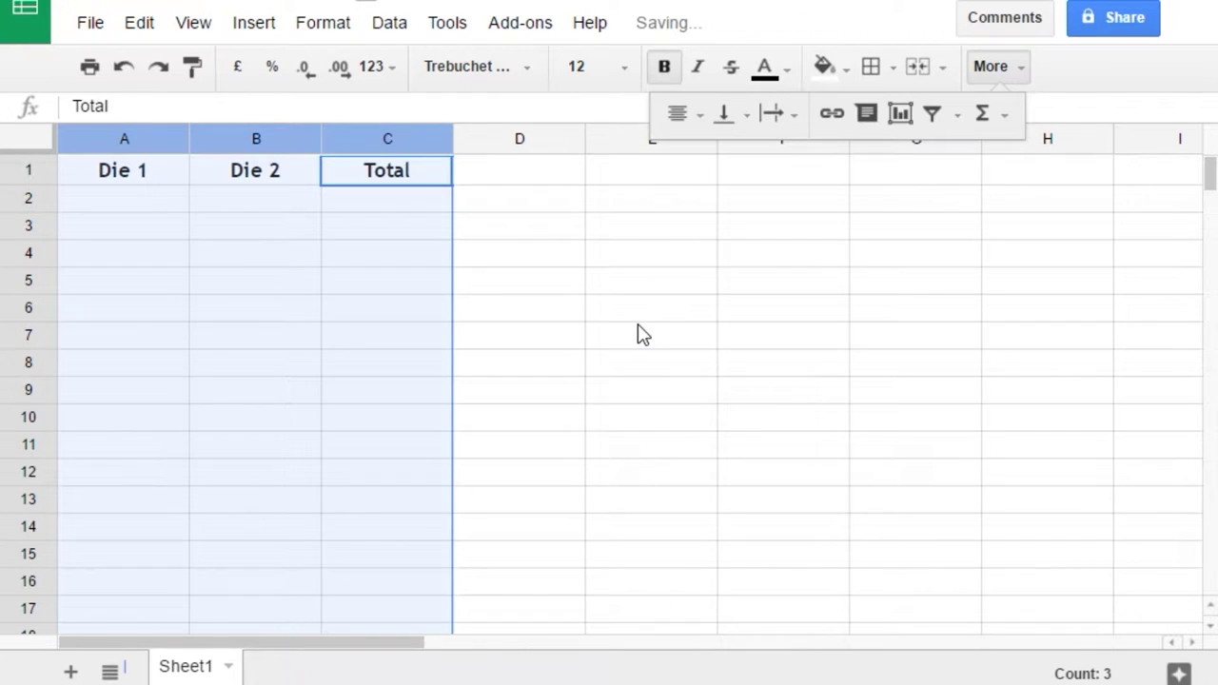
pyautogui.click(637, 318)
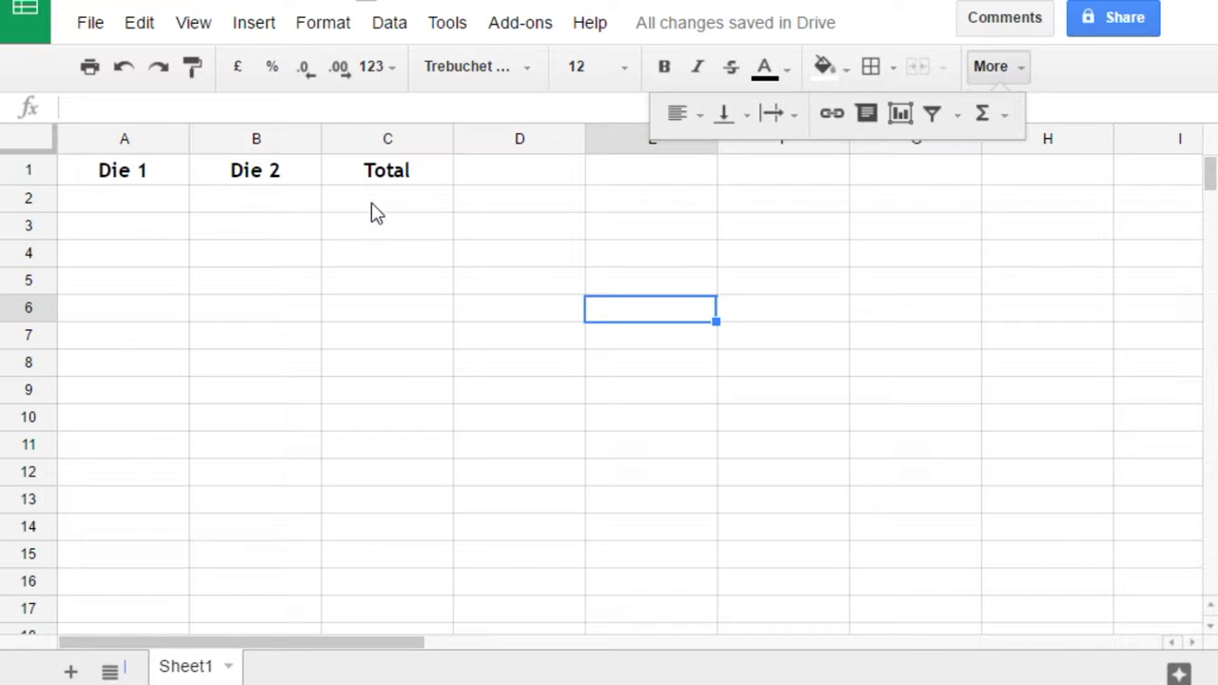
# Enter =RANDBETWEEN(1,6) in A2 for the first die.
pyautogui.click(159, 209)
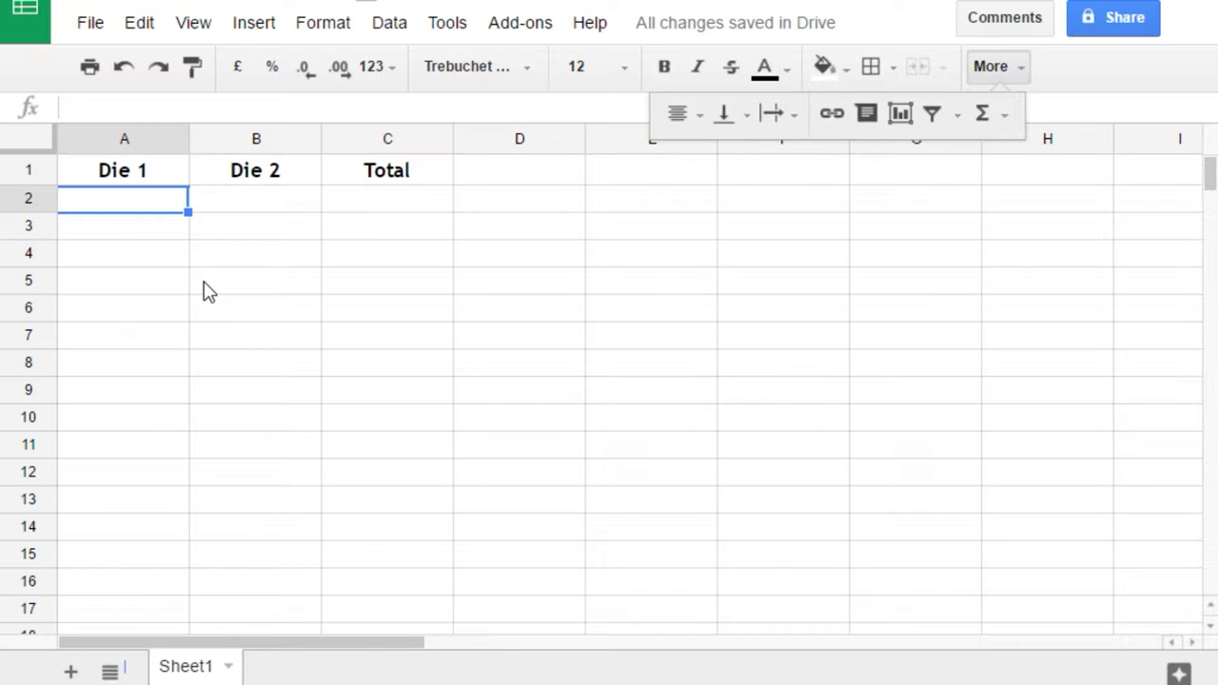
pyautogui.press('Return')
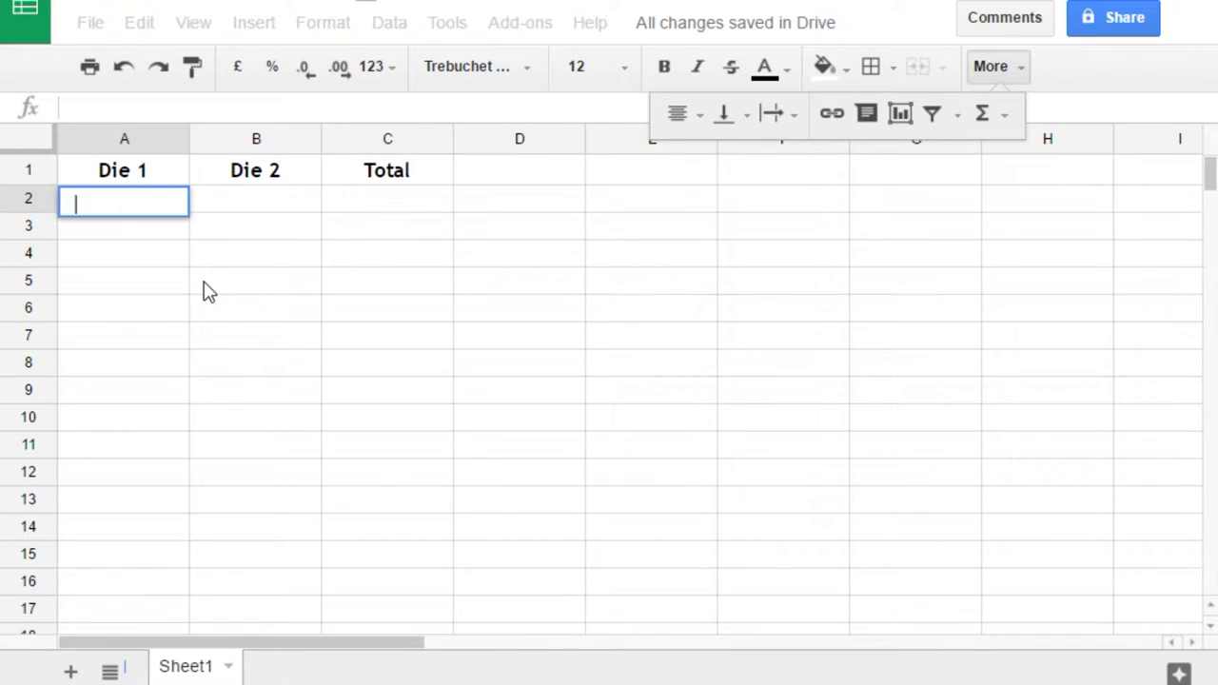
pyautogui.write('=')
pyautogui.write('rand')
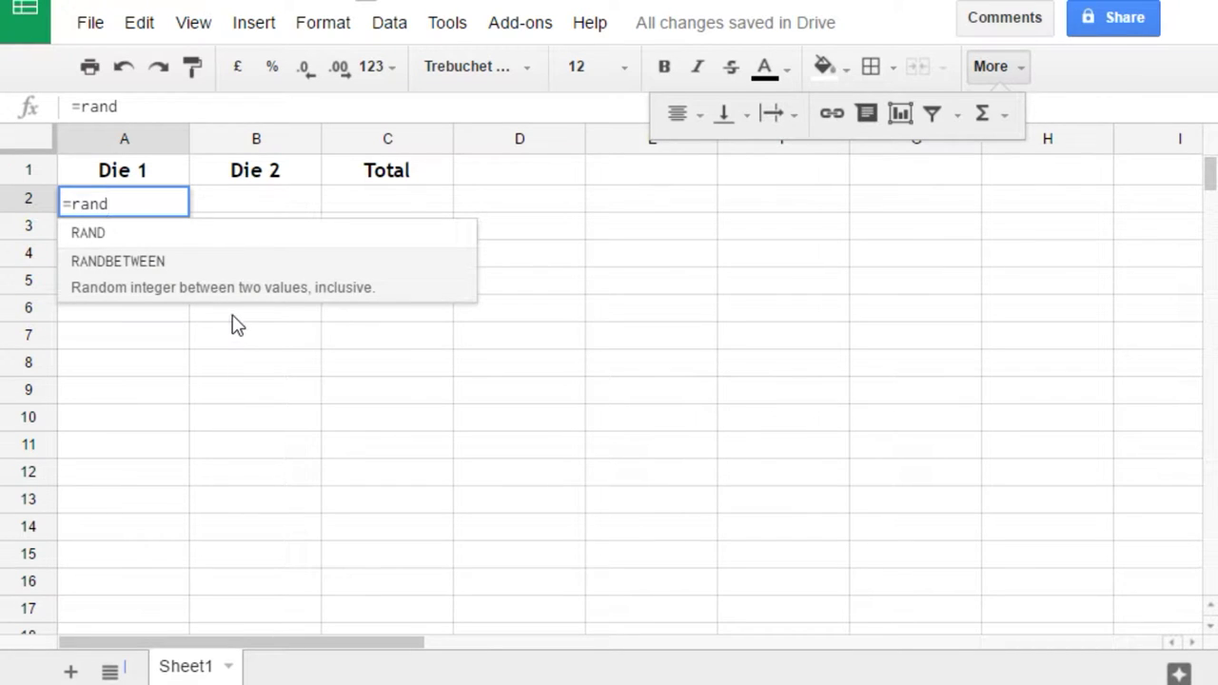
pyautogui.click(197, 289)
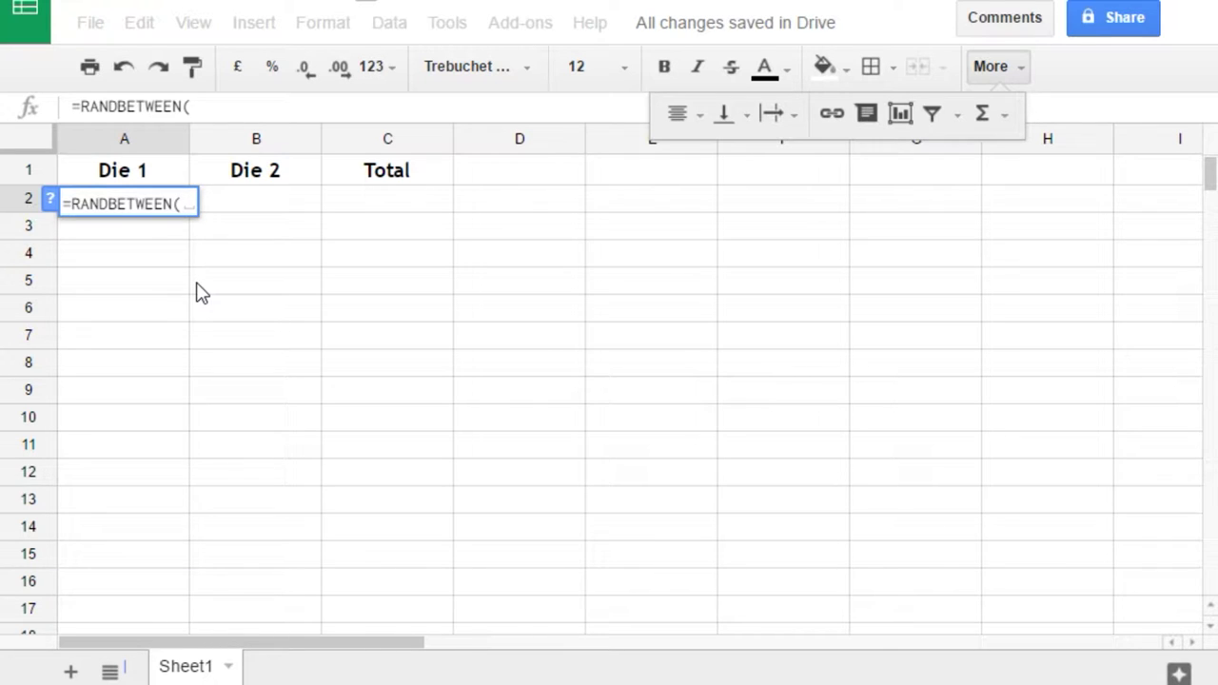
pyautogui.write('1,6')
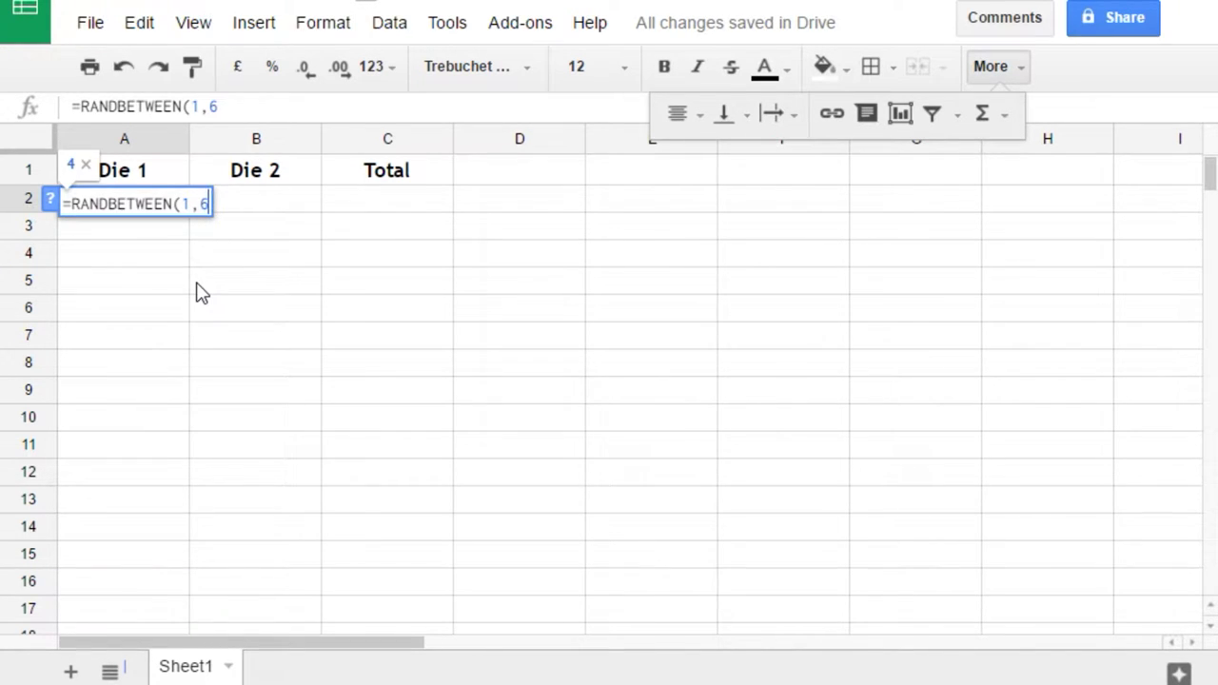
pyautogui.write(')')
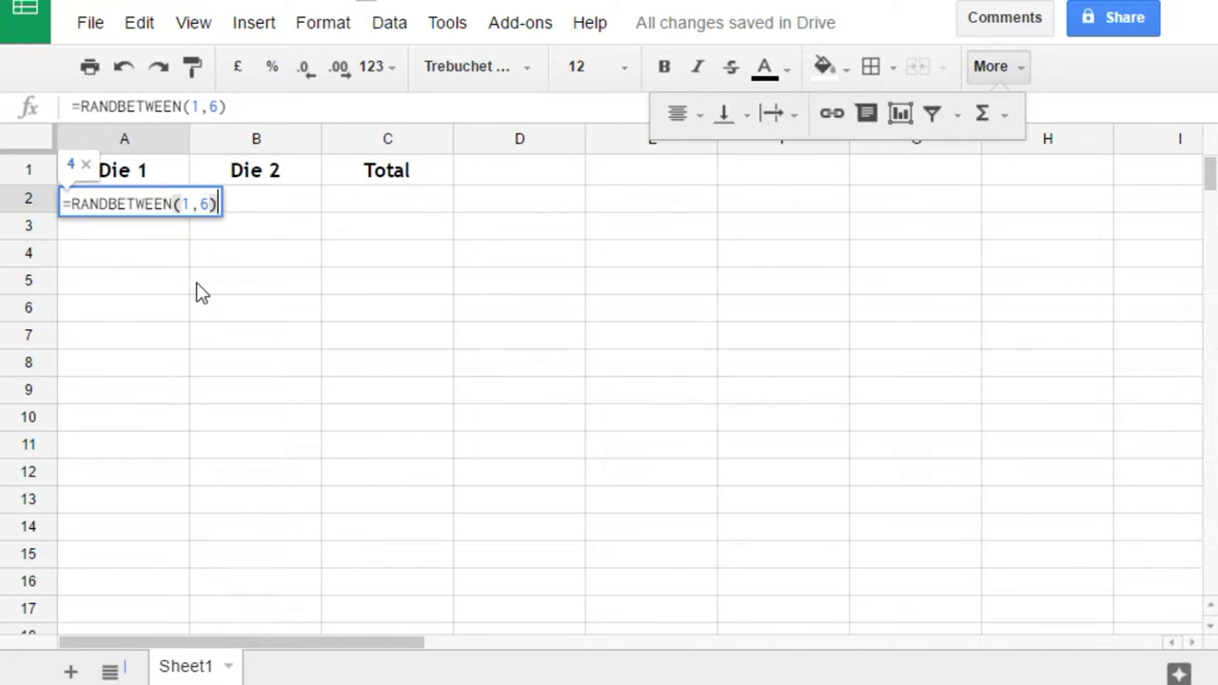
pyautogui.press('Return')
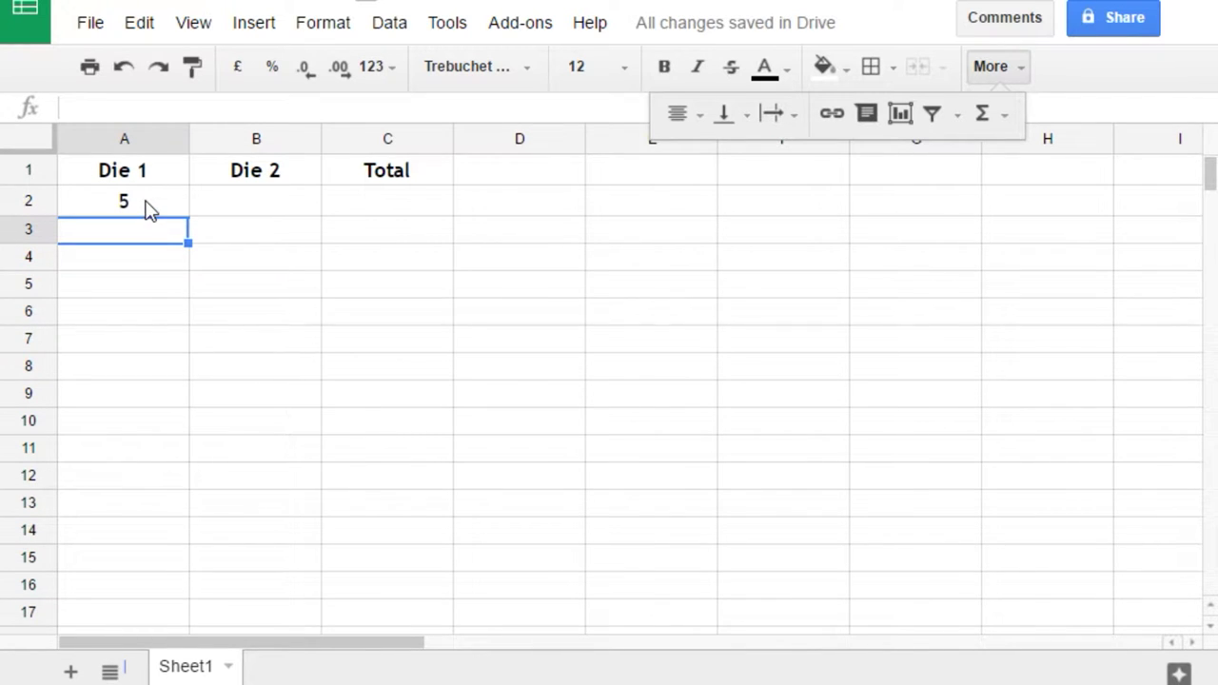
# Enter =RANDBETWEEN(1,6) in B2 for the second die.
pyautogui.click(255, 211)
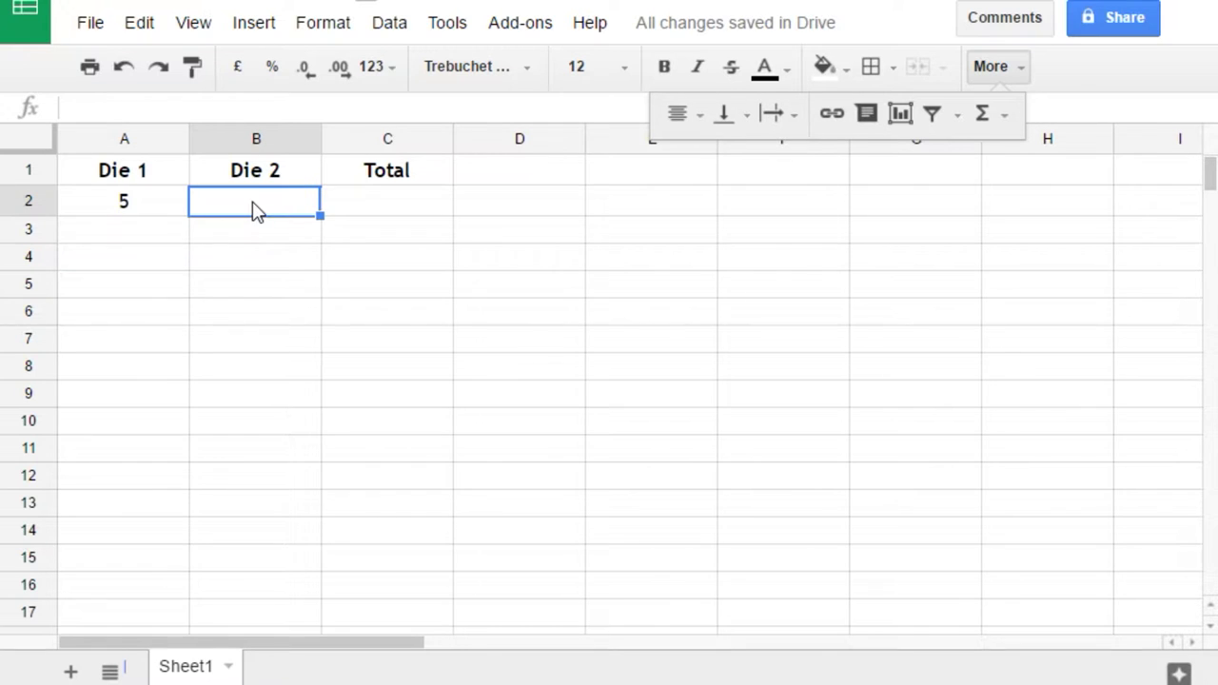
pyautogui.write('=rand')
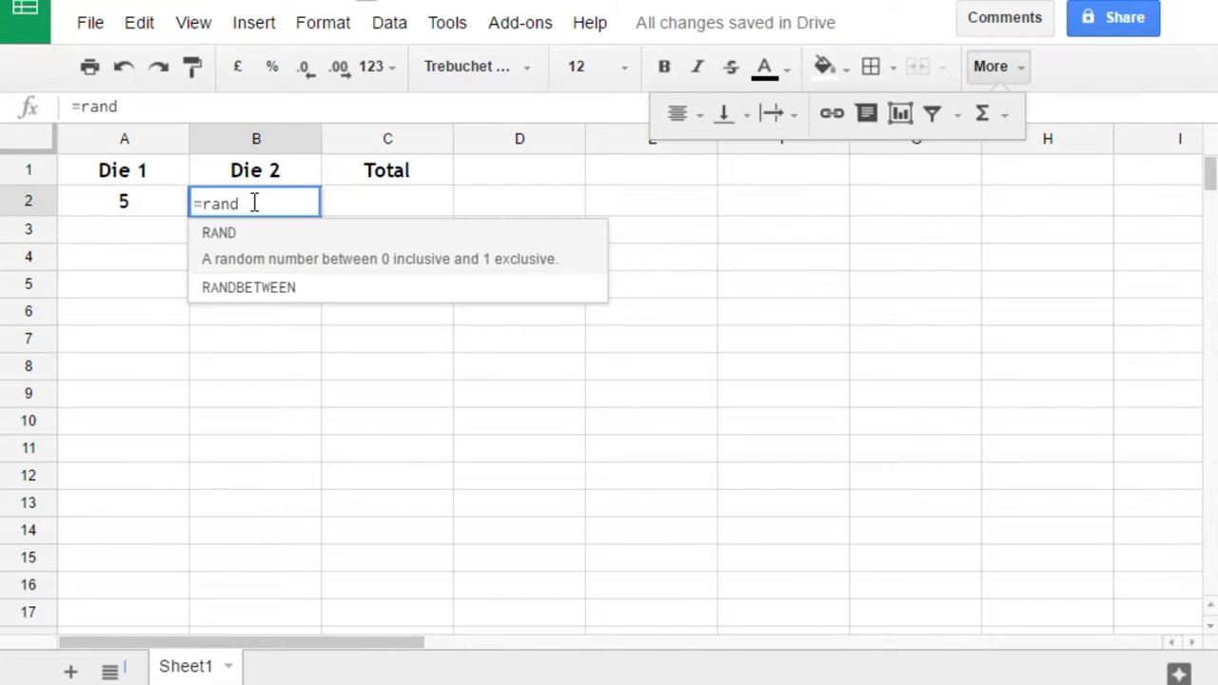
pyautogui.press('Down')
pyautogui.press('Tab')
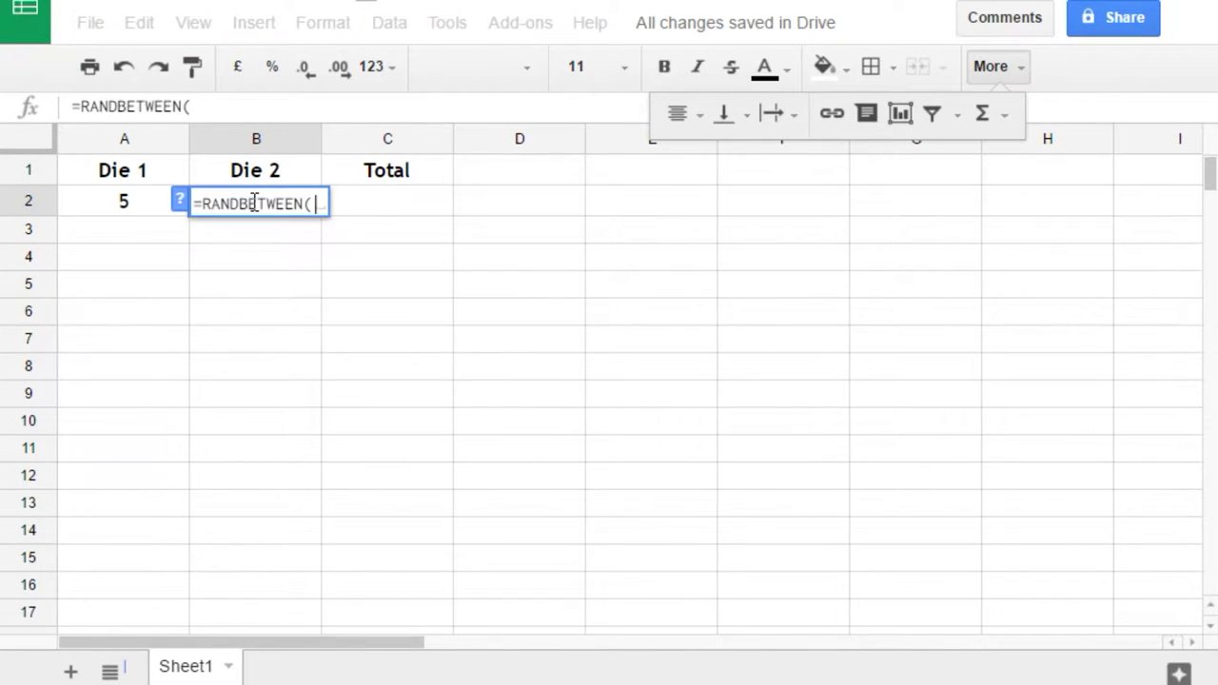
pyautogui.write('1,6)')
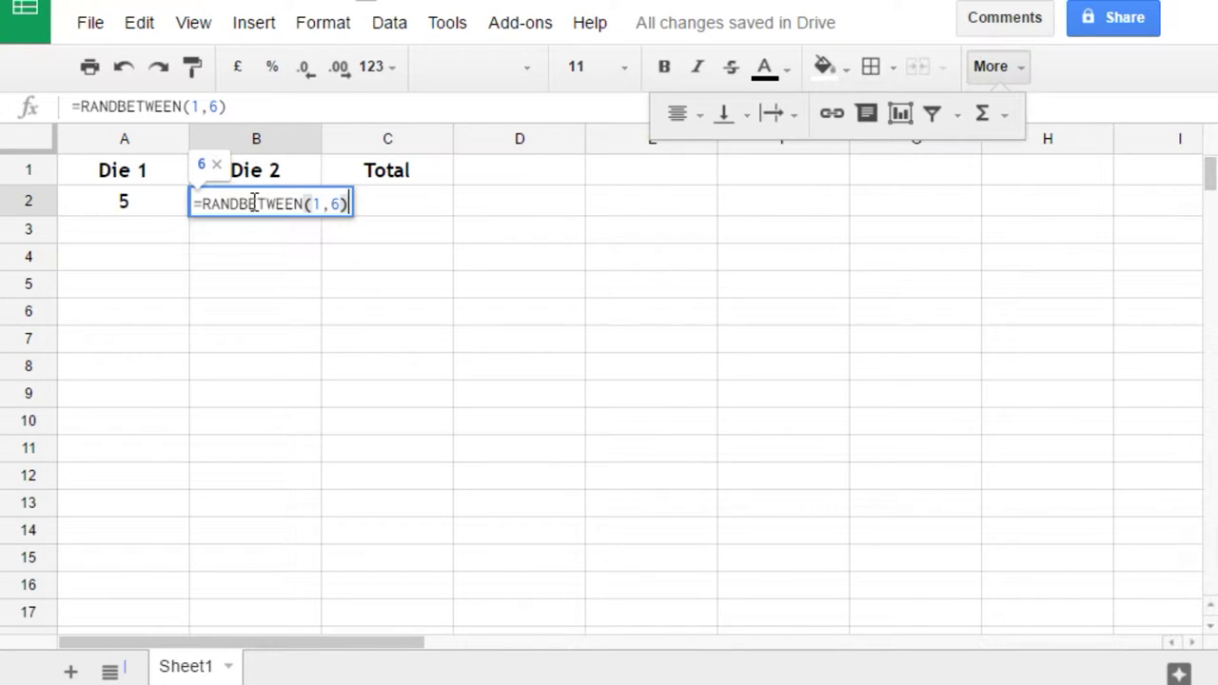
pyautogui.press('Return')
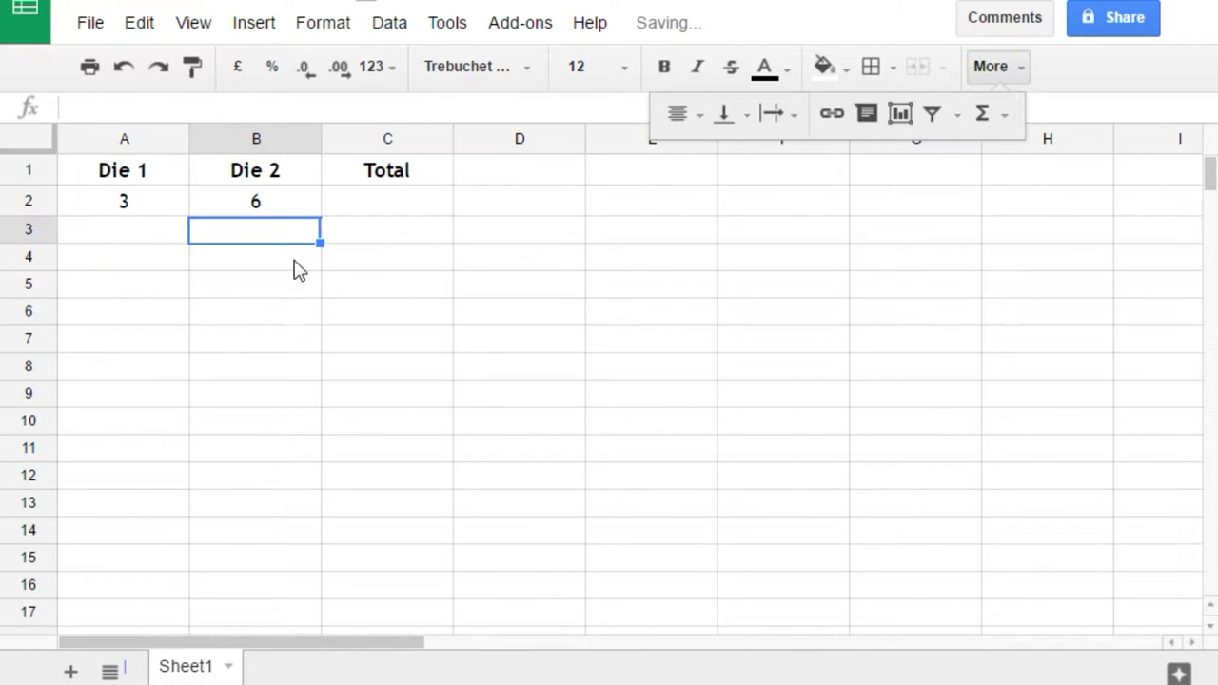
pyautogui.click(400, 209)
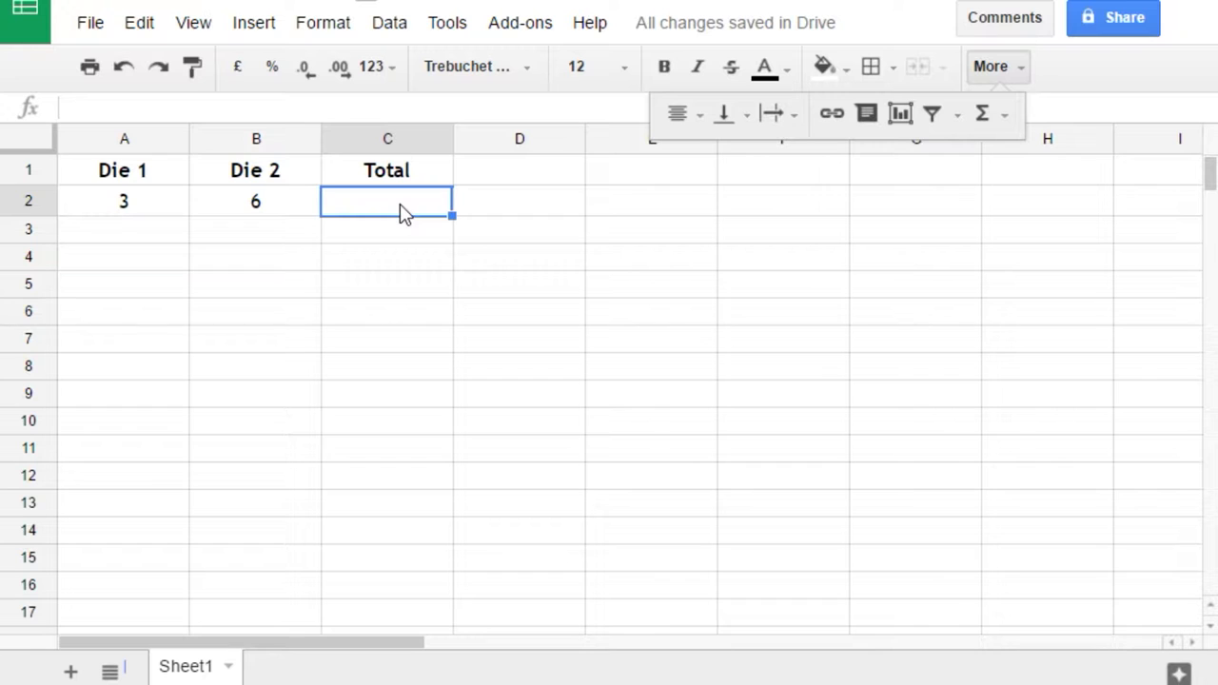
# Enter =A2+B2 in C2 to add the two dice rolls.
pyautogui.write('=')
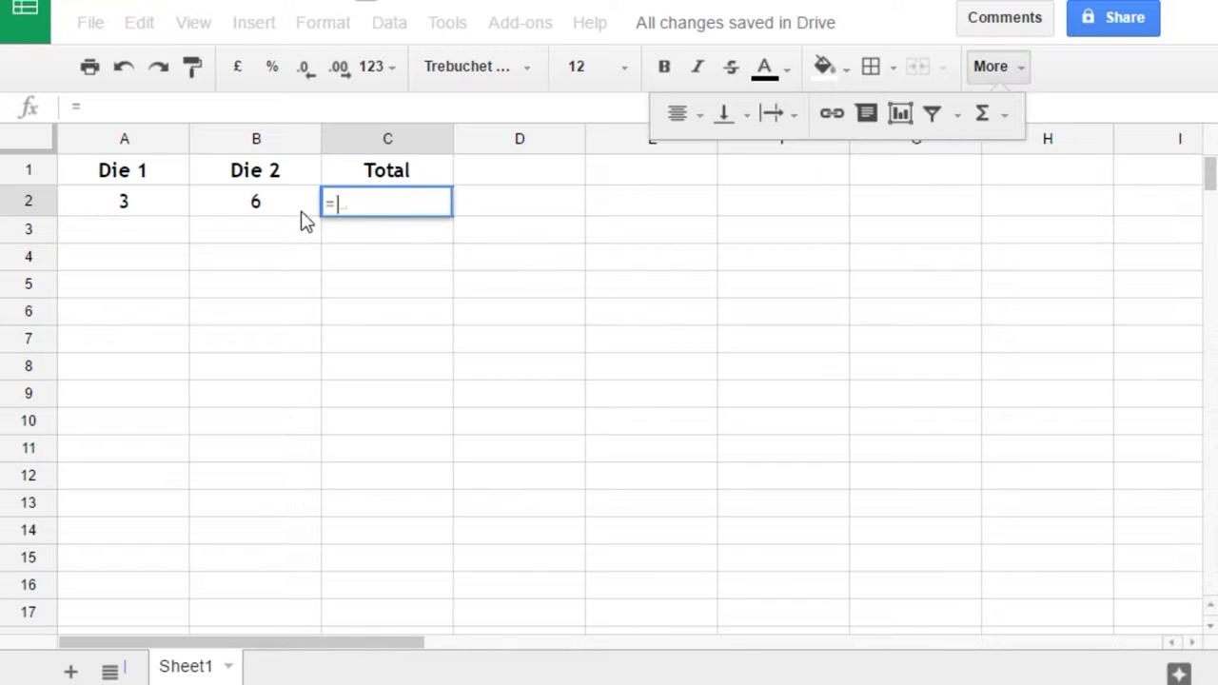
pyautogui.click(130, 212)
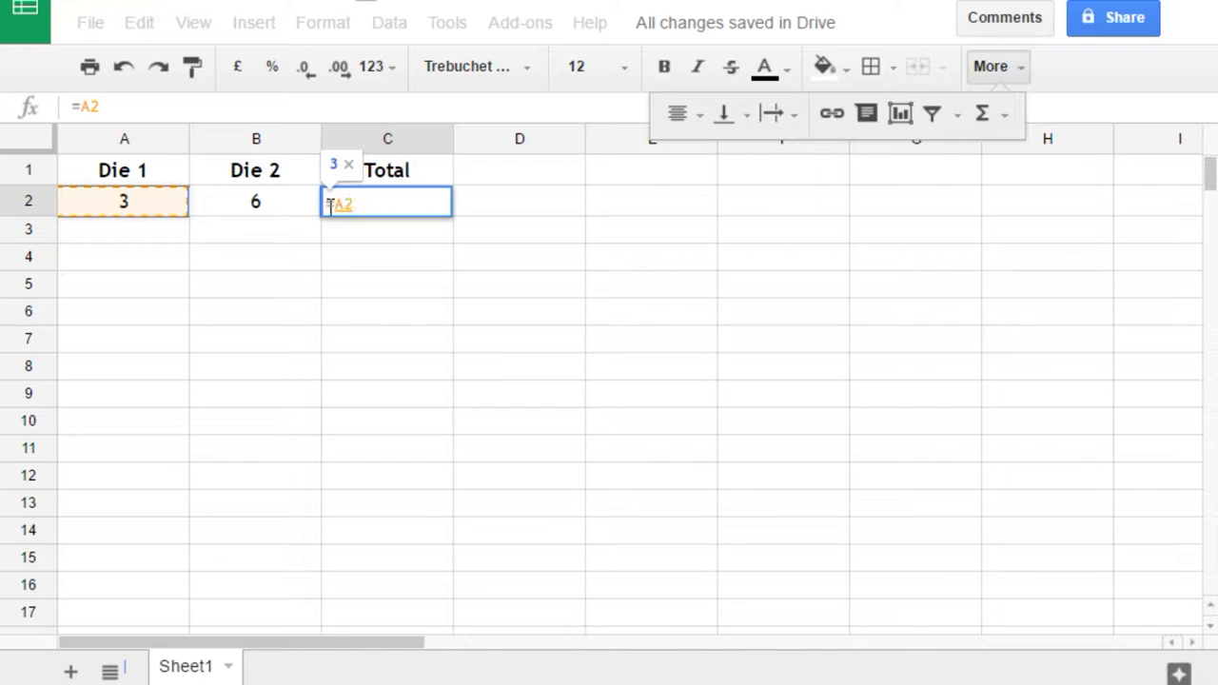
pyautogui.write('+')
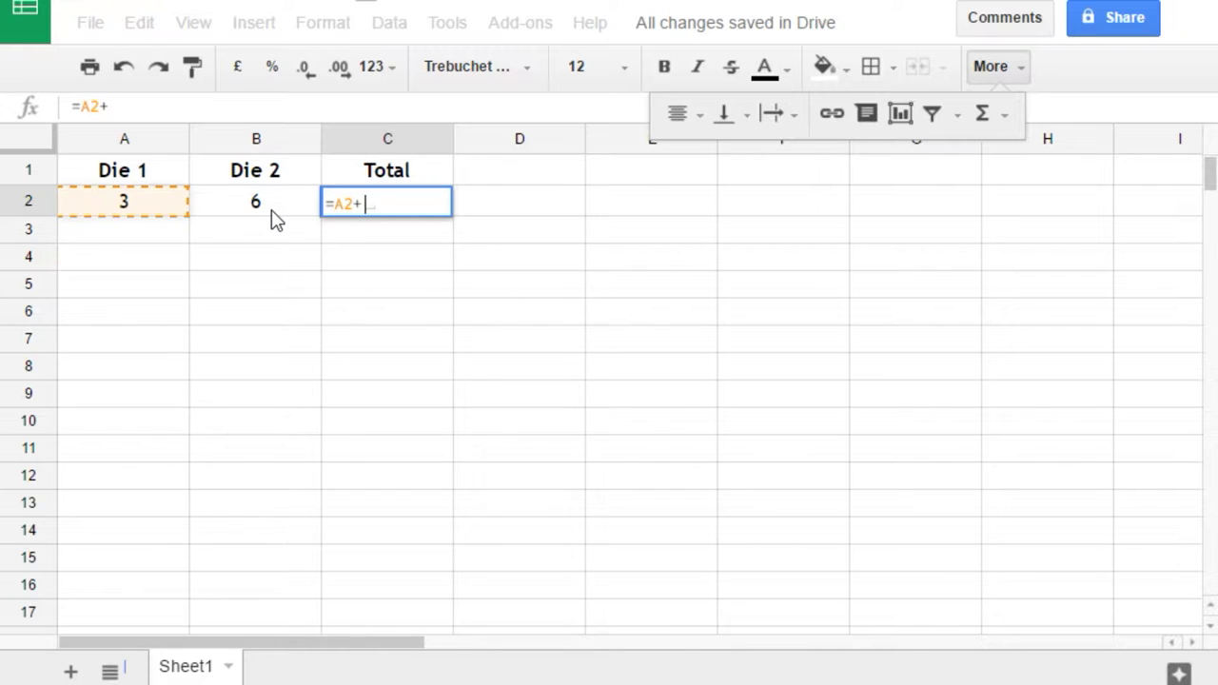
pyautogui.click(253, 200)
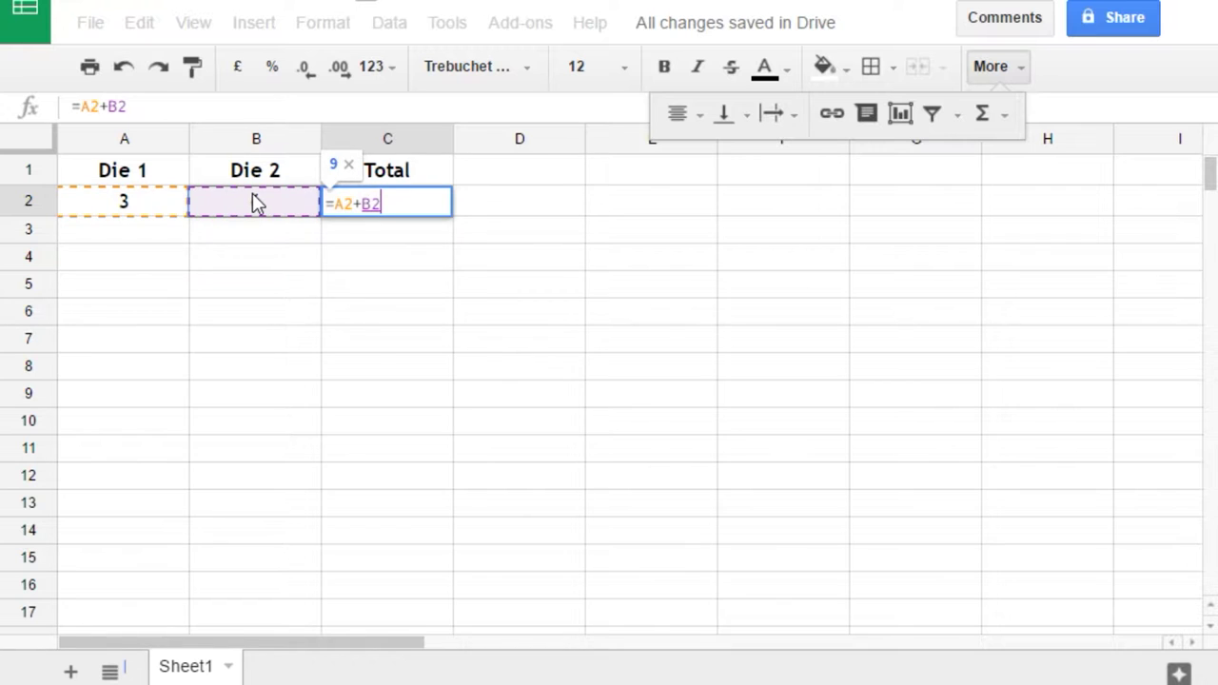
pyautogui.press('Return')
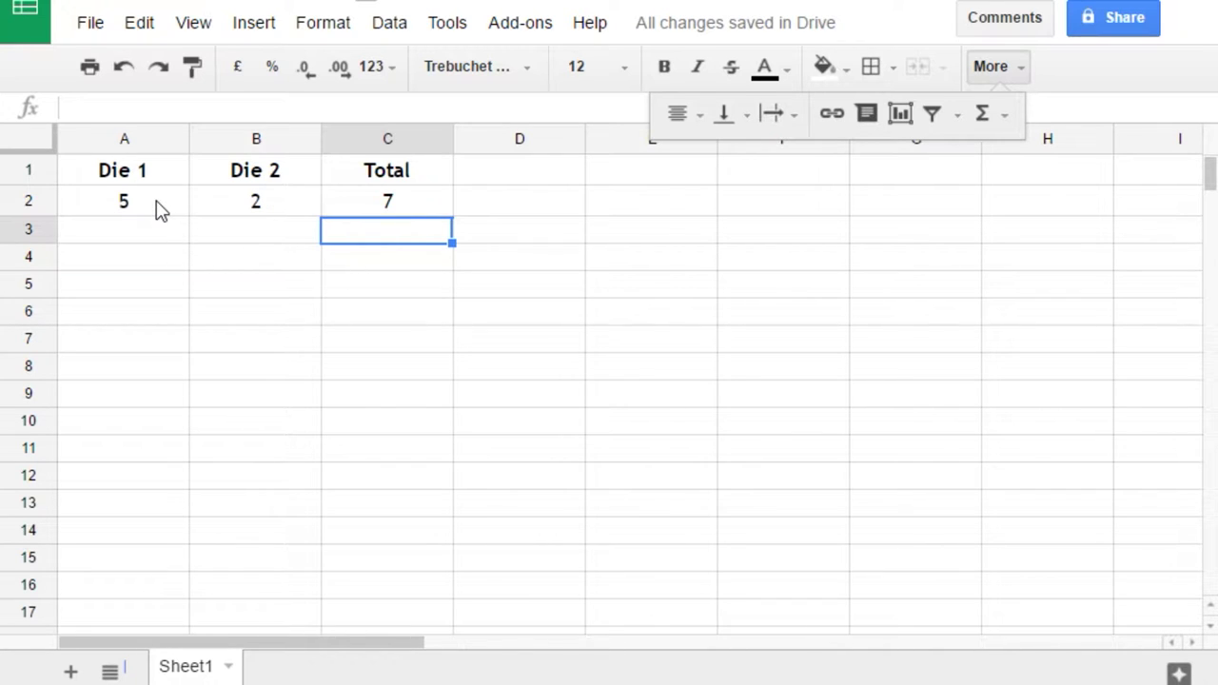
# Fill the A2:C2 RANDBETWEEN and sum formulas down to row 301.
pyautogui.moveTo(159, 209); pyautogui.dragTo(349, 209)
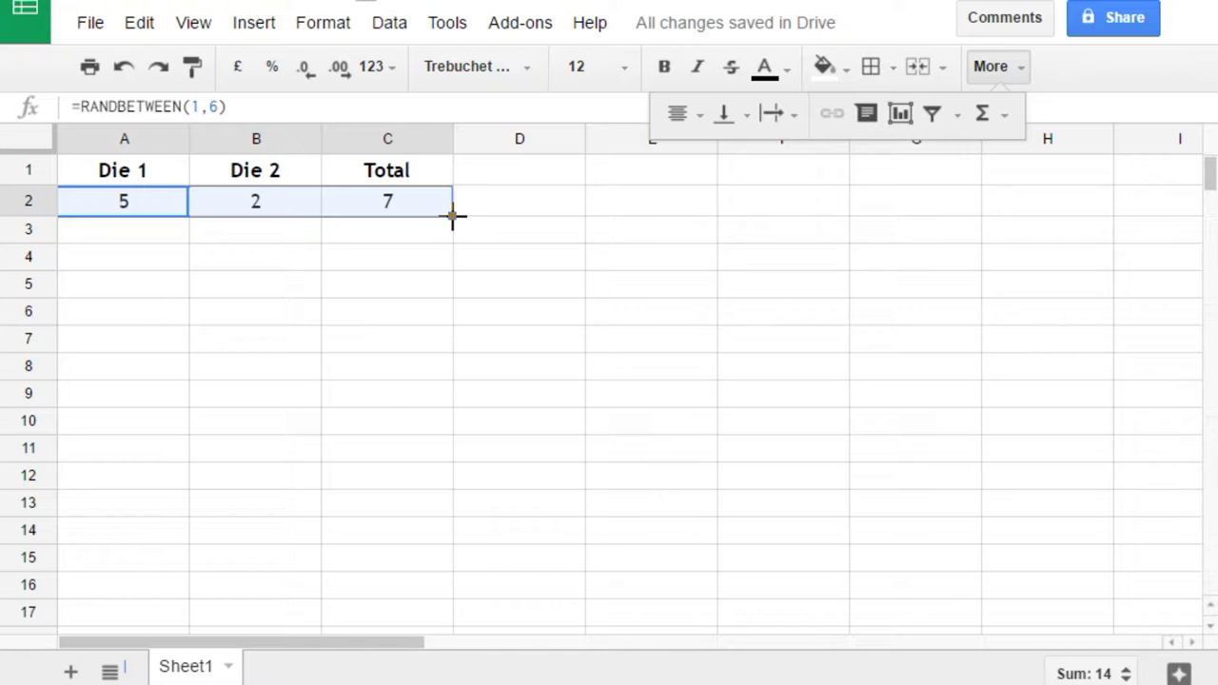
pyautogui.moveTo(451, 216); pyautogui.dragTo(457, 669)
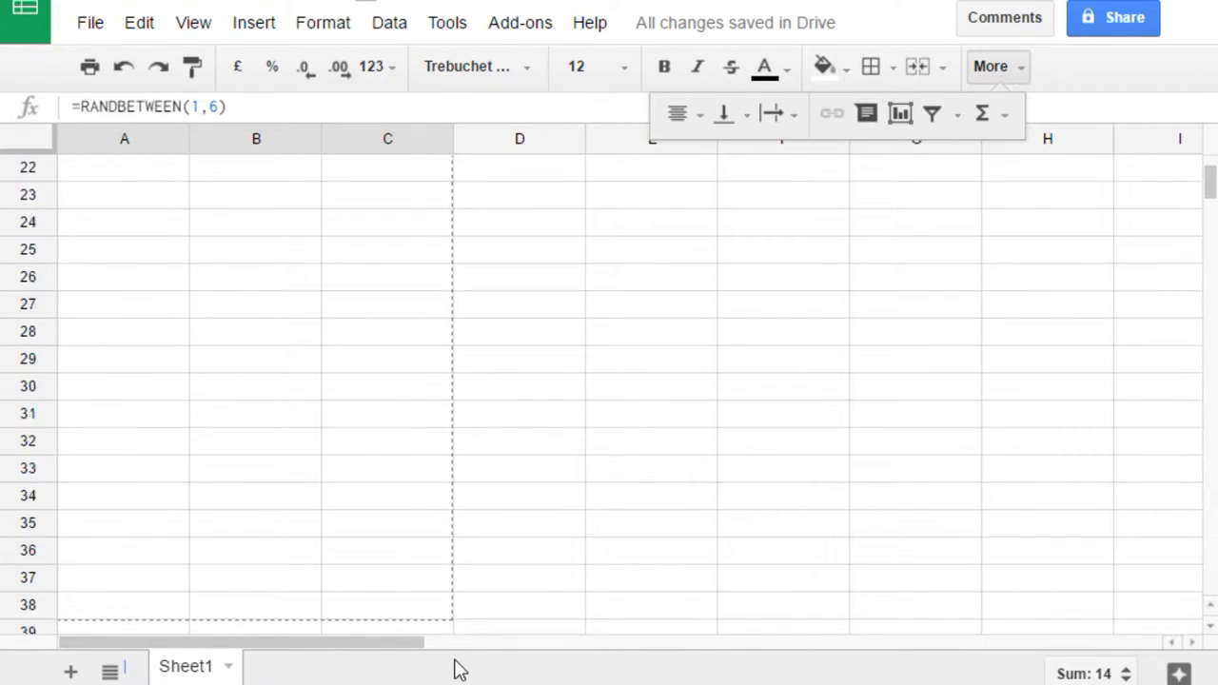
pyautogui.moveTo(454, 669); pyautogui.dragTo(456, 671)
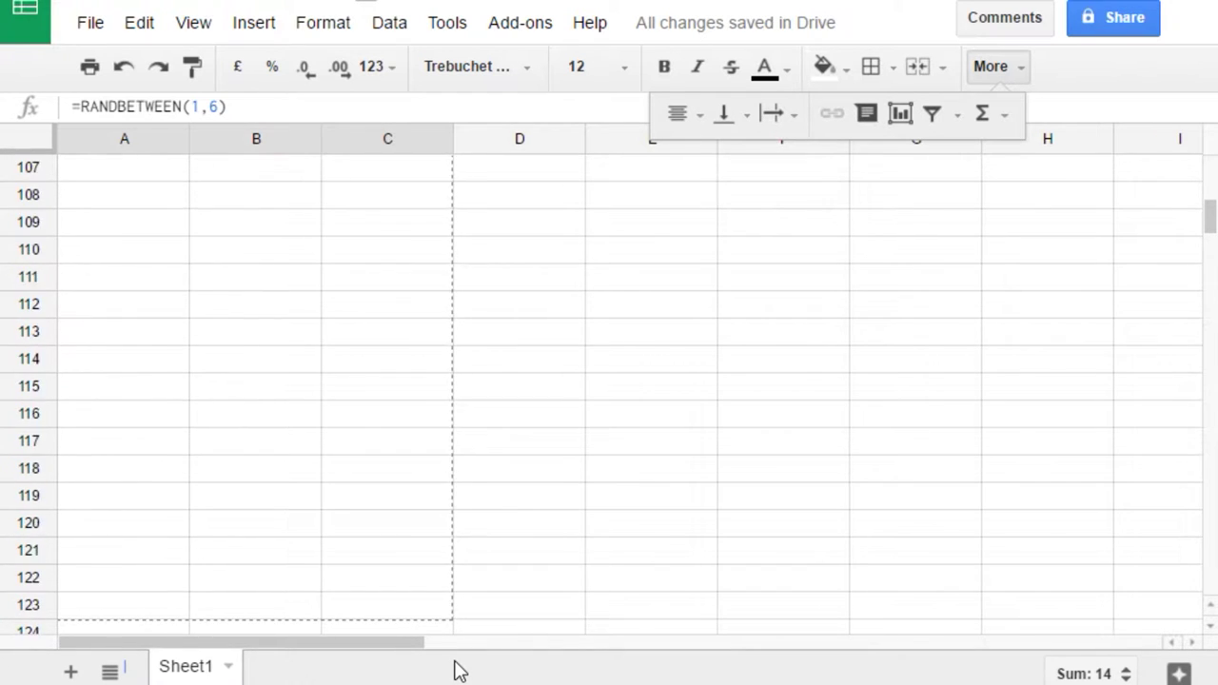
pyautogui.moveTo(453, 669); pyautogui.dragTo(458, 663)
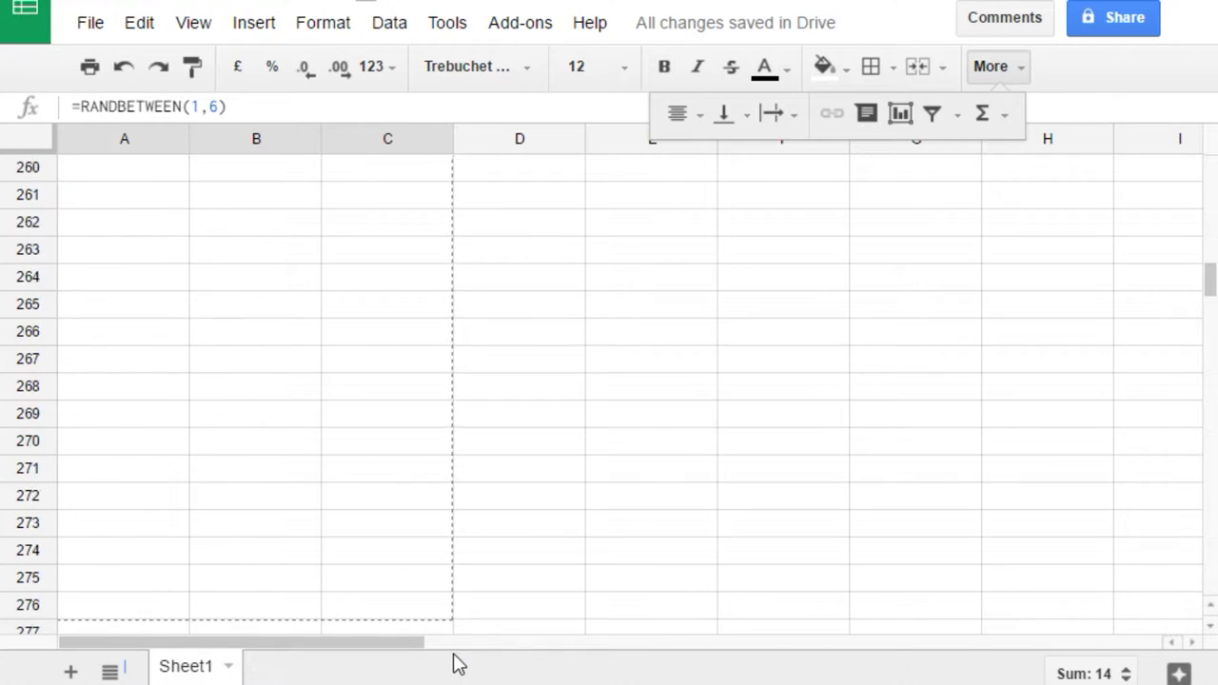
pyautogui.moveTo(458, 663)
pyautogui.mouseDown()
pyautogui.moveTo(459, 625)
pyautogui.moveTo(458, 643)
pyautogui.mouseUp()
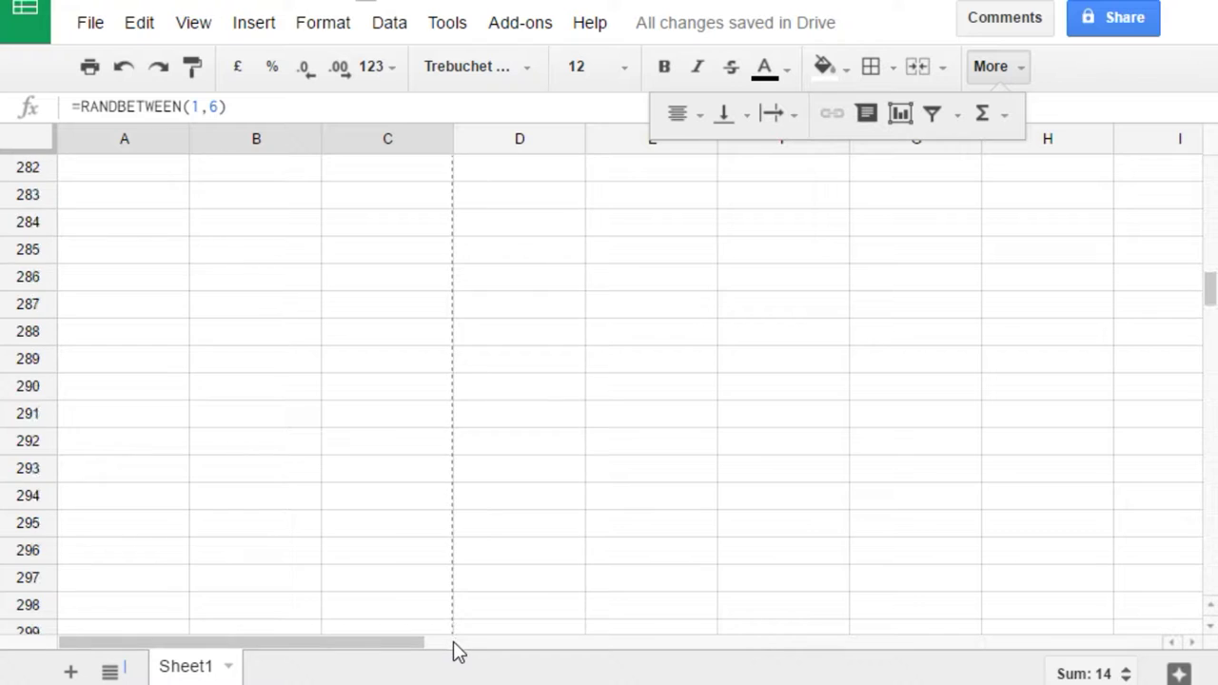
pyautogui.moveTo(453, 639); pyautogui.dragTo(455, 586)
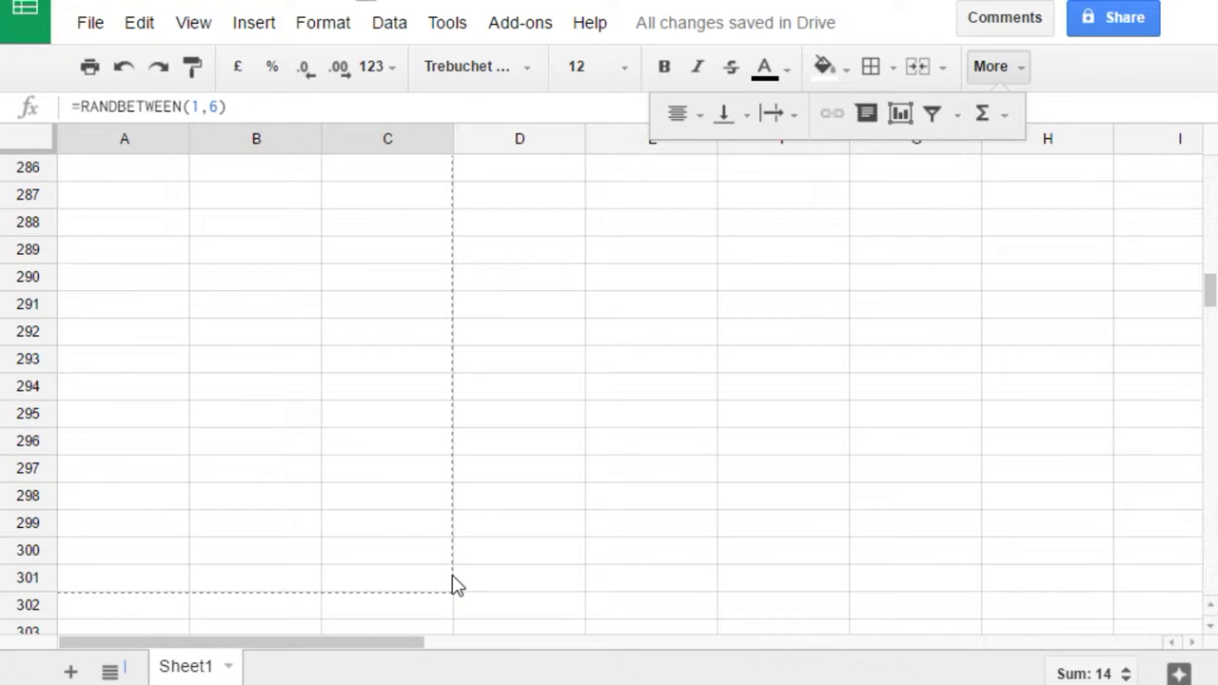
pyautogui.moveTo(453, 585); pyautogui.dragTo(466, 588)
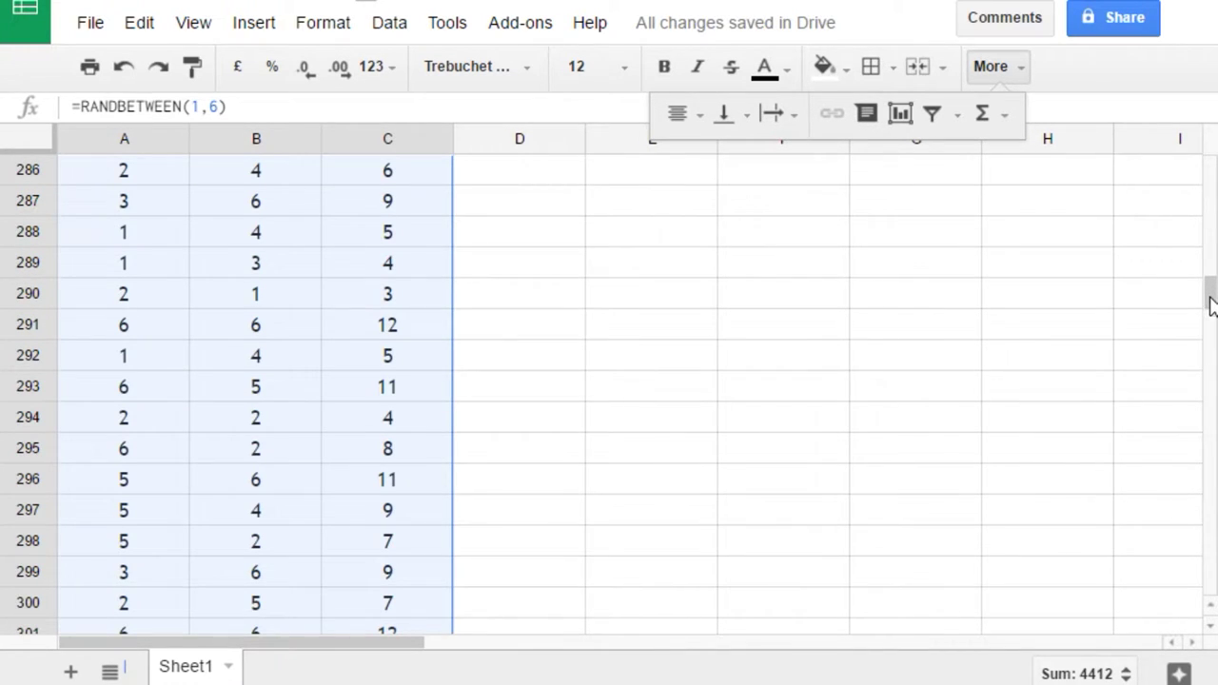
pyautogui.moveTo(1210, 299)
pyautogui.mouseDown()
pyautogui.moveTo(1208, 326)
pyautogui.moveTo(1194, 169)
pyautogui.mouseUp()
pyautogui.click(787, 358)
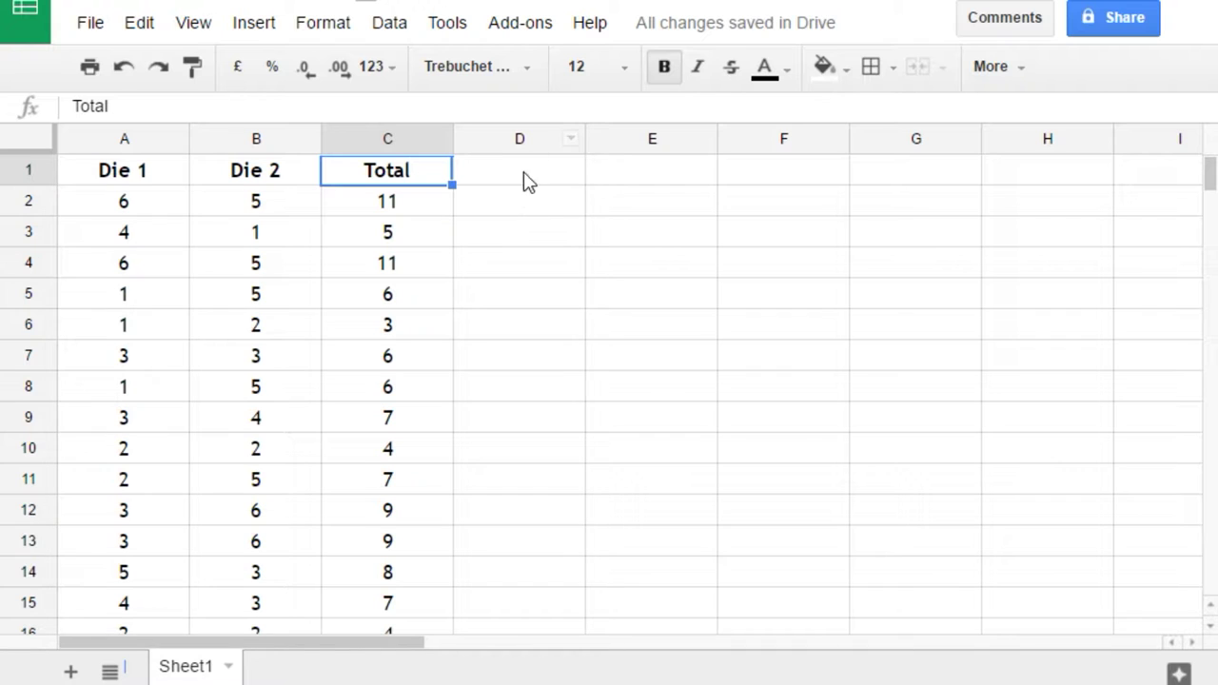
# Enter the headings Score in E1 and Frequency in F1.
pyautogui.click(654, 176)
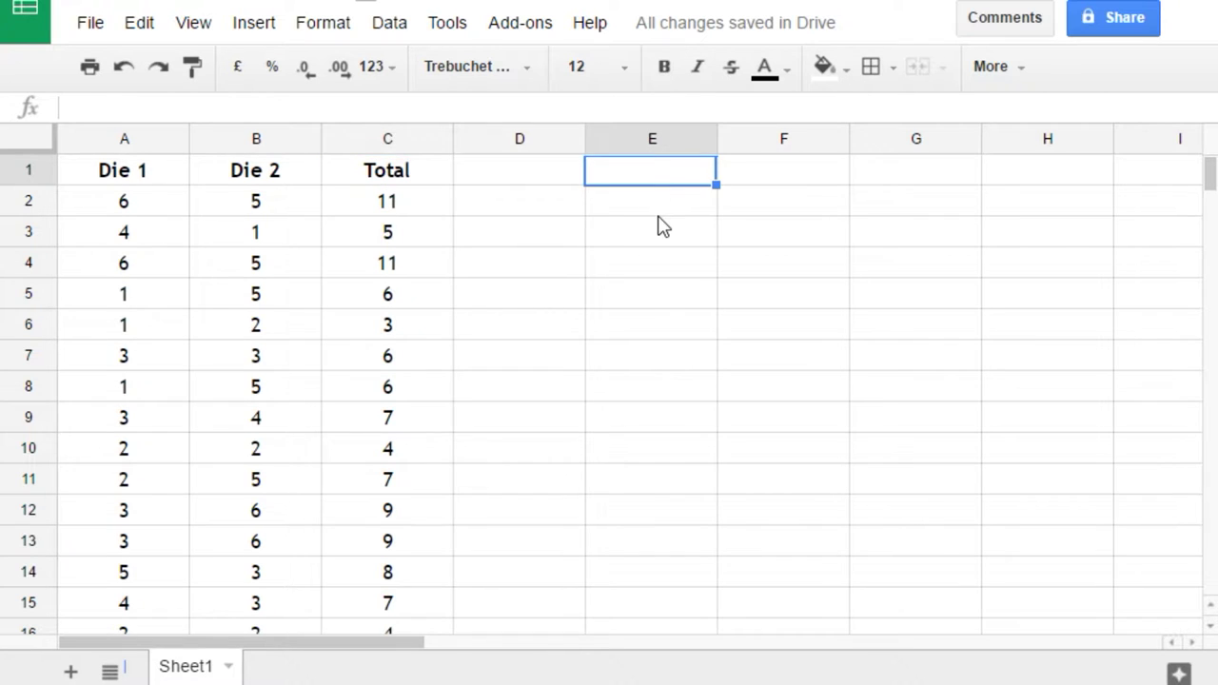
pyautogui.write('Score')
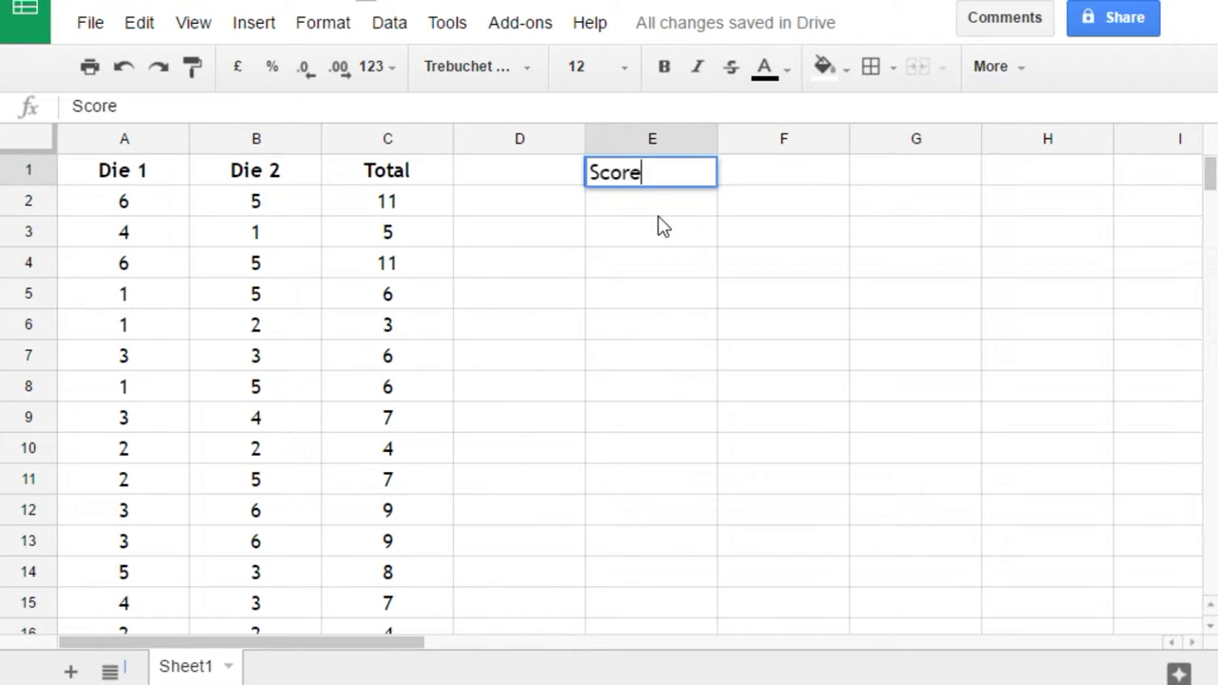
pyautogui.click(766, 178)
pyautogui.write('Fre')
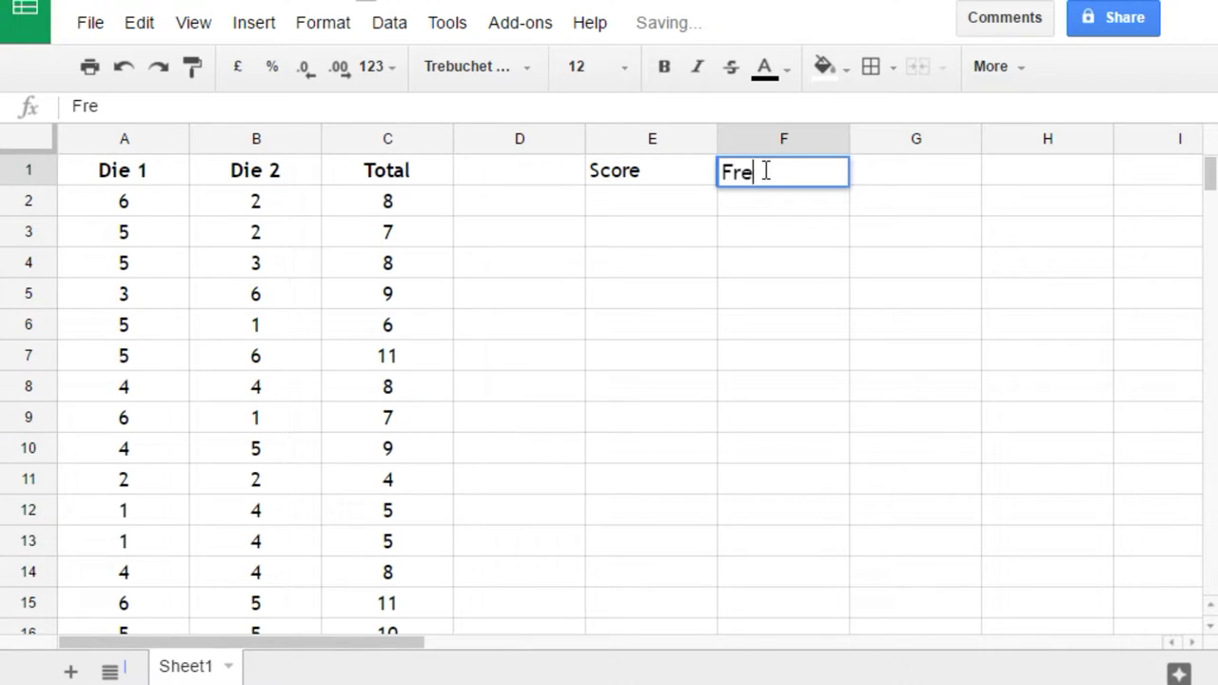
pyautogui.write('qu')
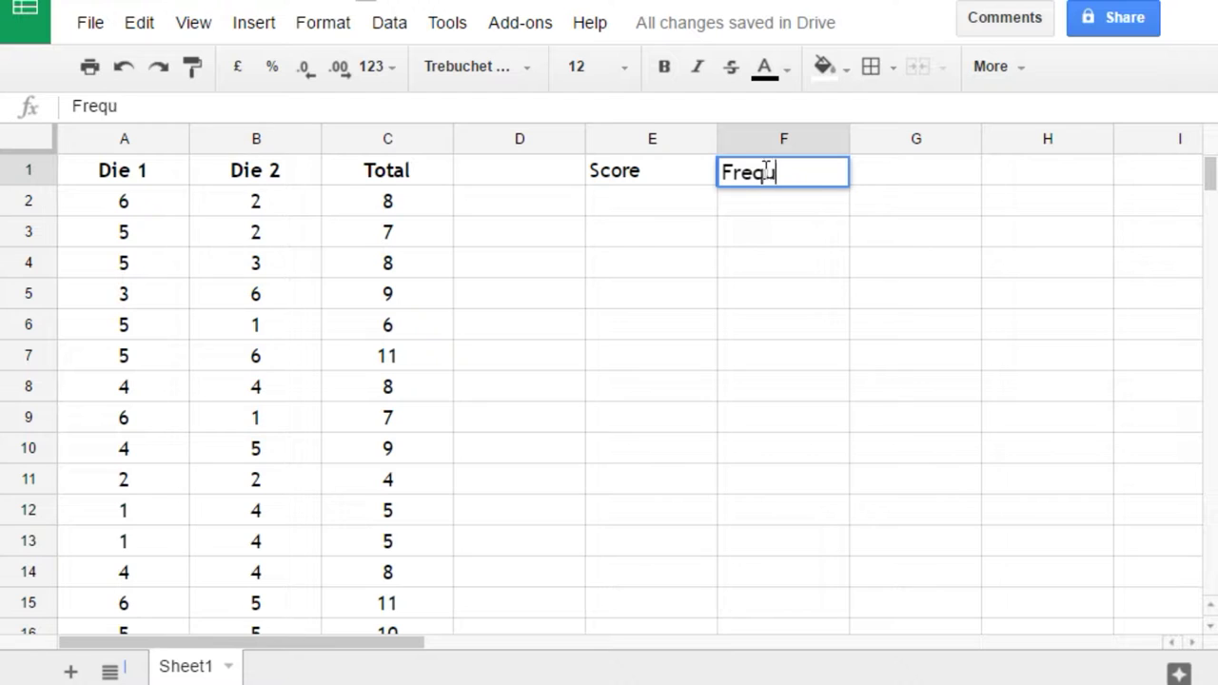
pyautogui.write('ency')
pyautogui.click(705, 264)
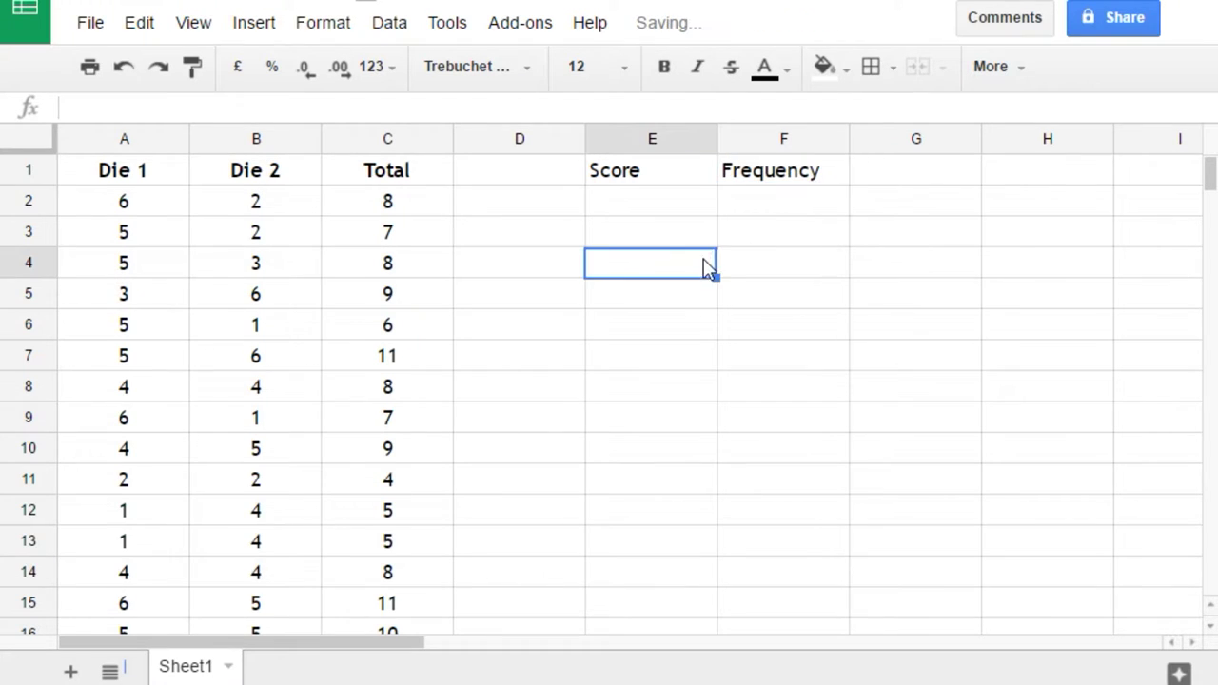
# Centre-align the contents of columns E and F.
pyautogui.moveTo(685, 144); pyautogui.dragTo(728, 138)
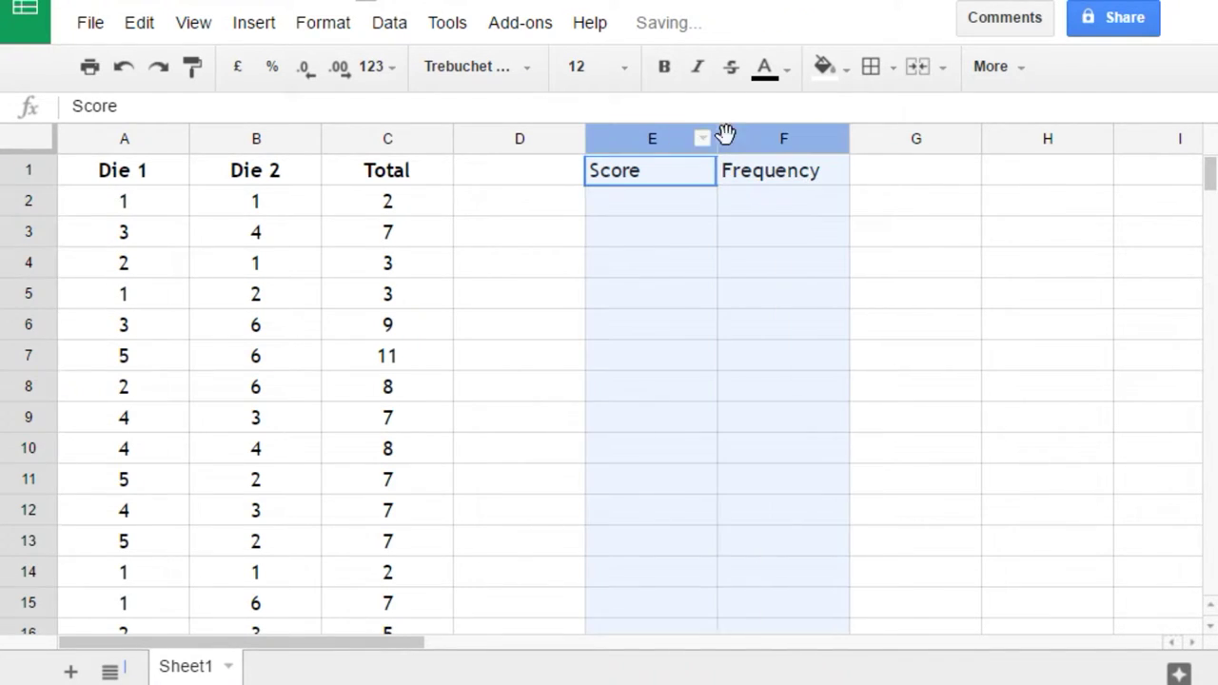
pyautogui.click(1026, 73)
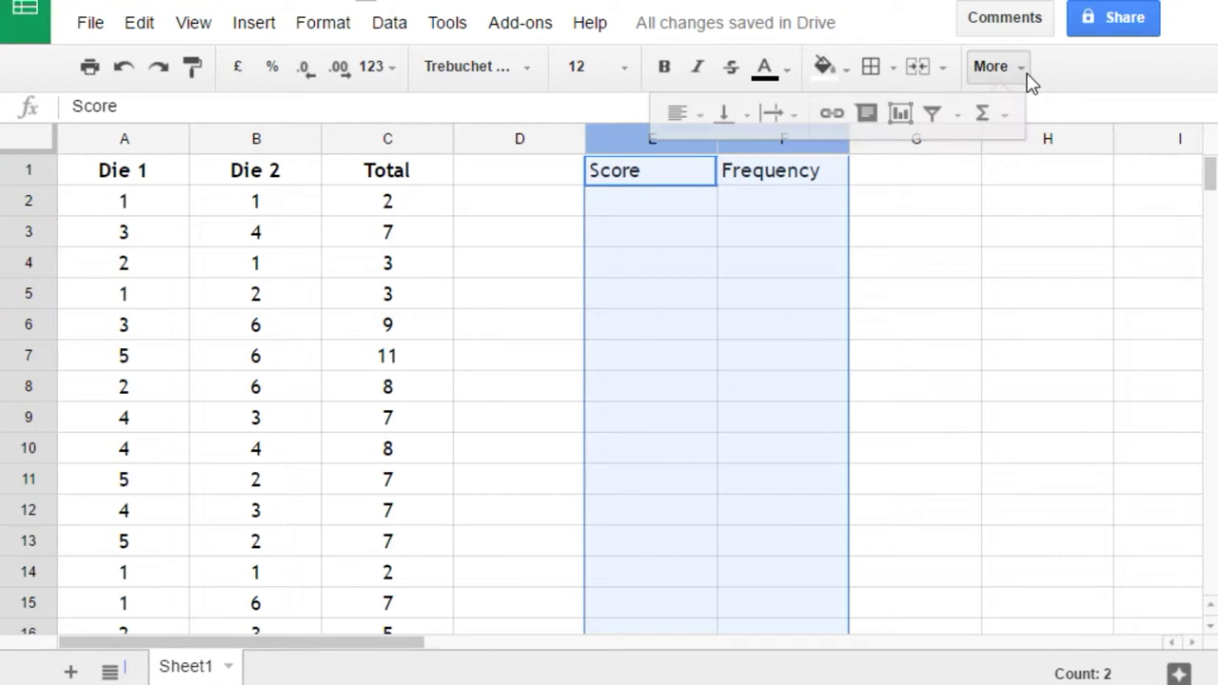
pyautogui.click(700, 115)
pyautogui.click(718, 160)
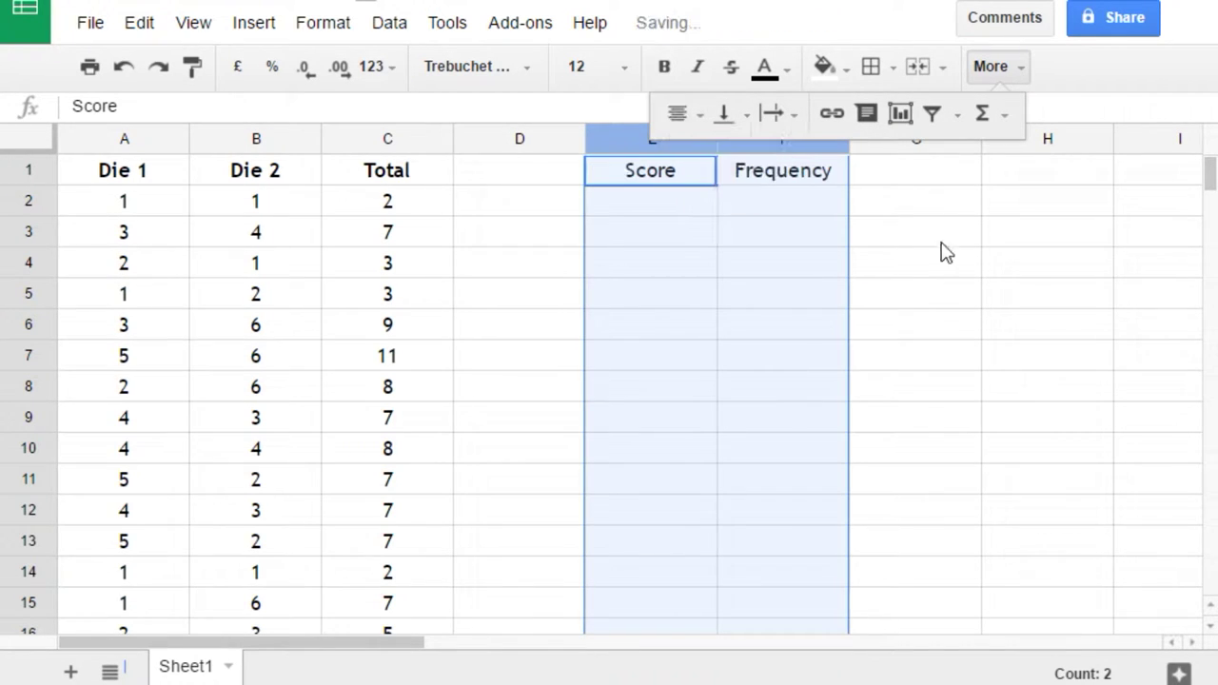
# Make the E1:F1 Score and Frequency headings bold.
pyautogui.click(1016, 70)
pyautogui.click(659, 185)
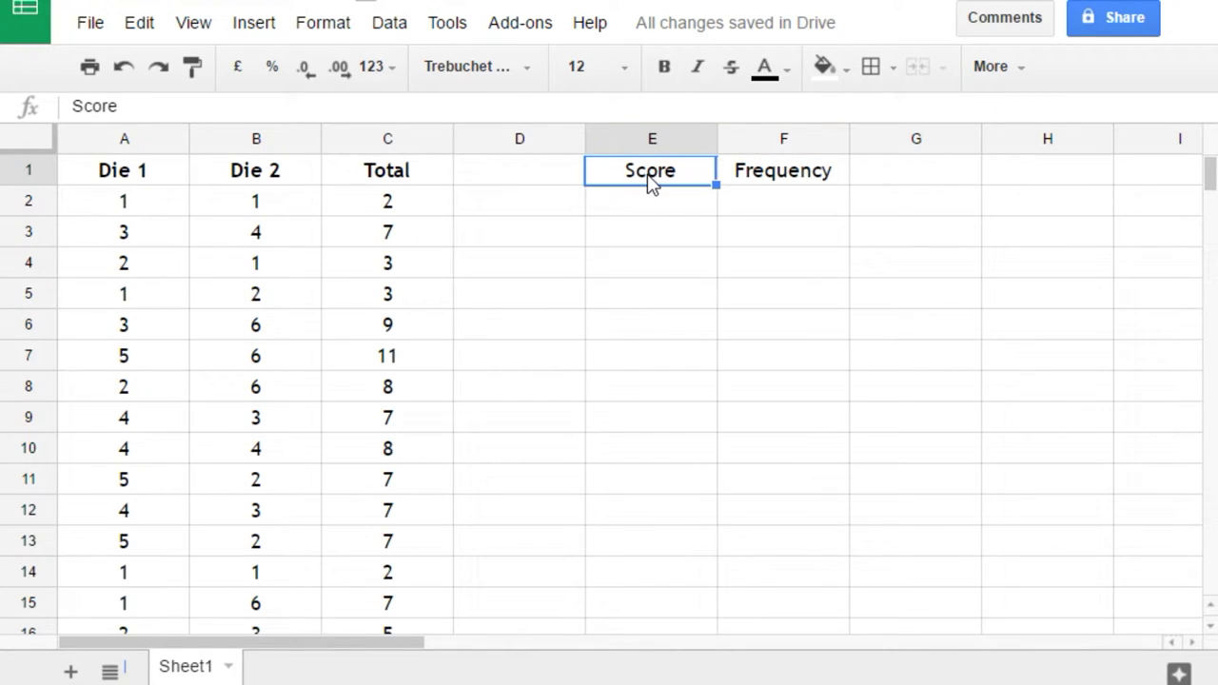
pyautogui.moveTo(794, 176); pyautogui.dragTo(685, 164)
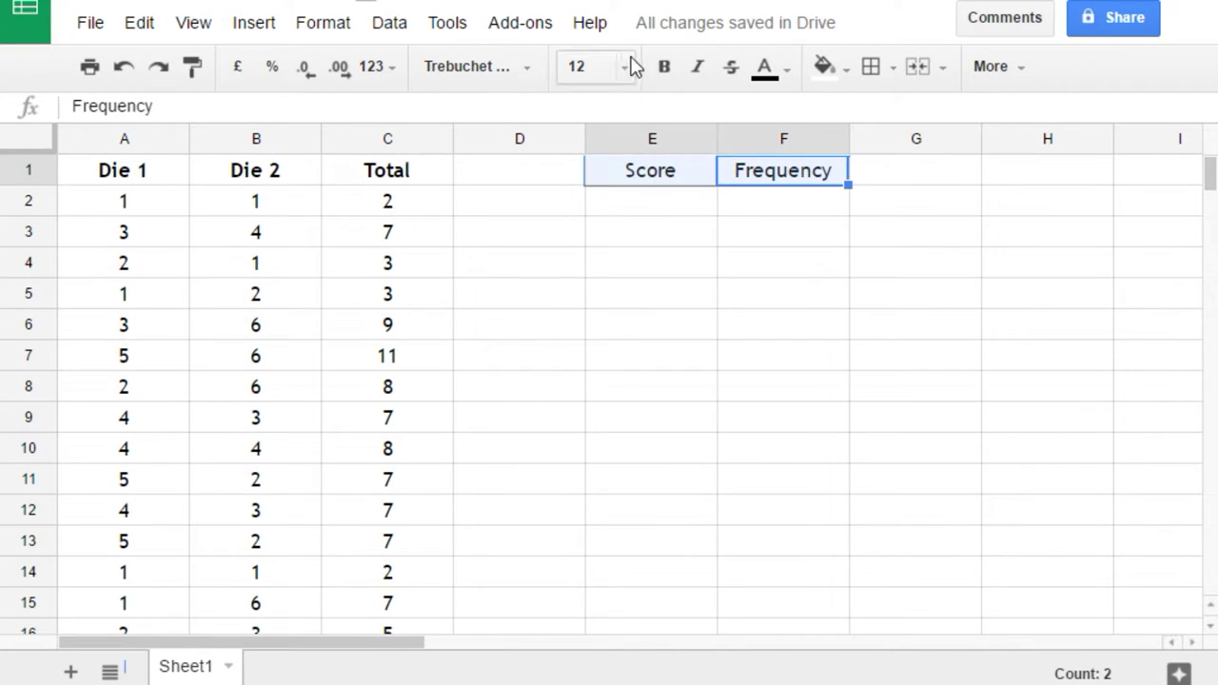
pyautogui.click(664, 66)
# Enter the scores 2, 3, 4 … 12 down cells E2 to E12.
pyautogui.click(692, 209)
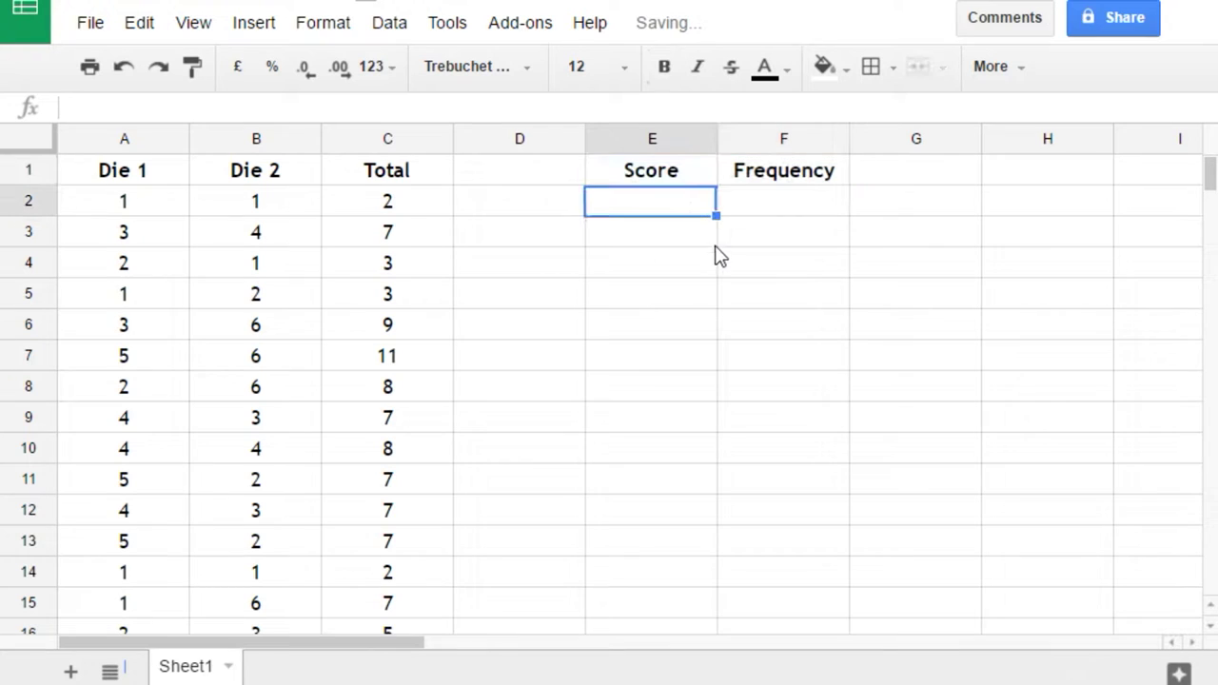
pyautogui.write('2 3')
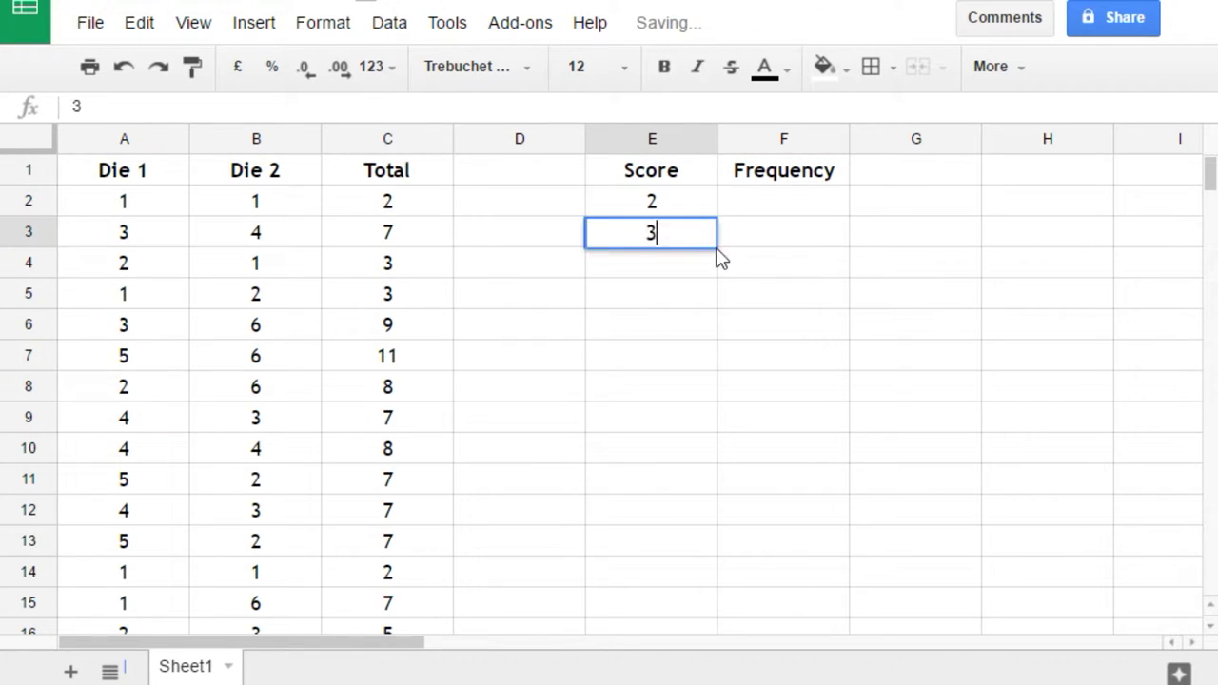
pyautogui.write(' 4 5 6 7 8')
pyautogui.press('Return')
pyautogui.write('9')
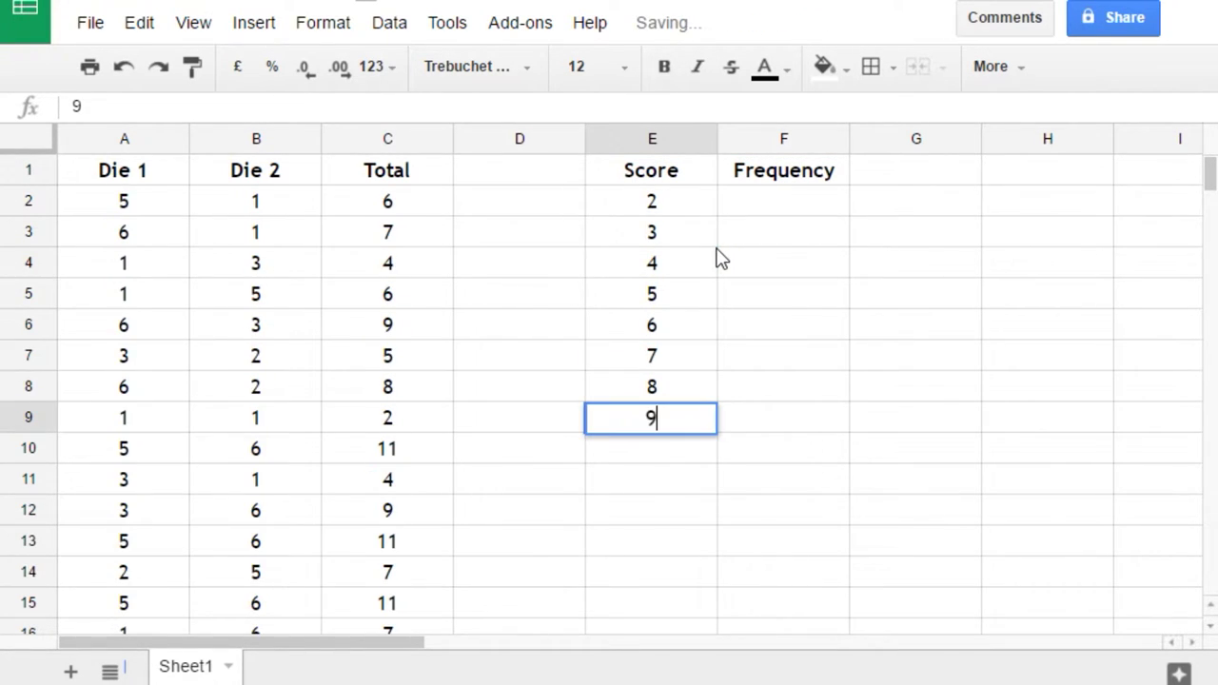
pyautogui.press('Return')
pyautogui.write('10')
pyautogui.press('Return')
pyautogui.write('11')
pyautogui.press('Return')
pyautogui.write('12')
pyautogui.press('Return')
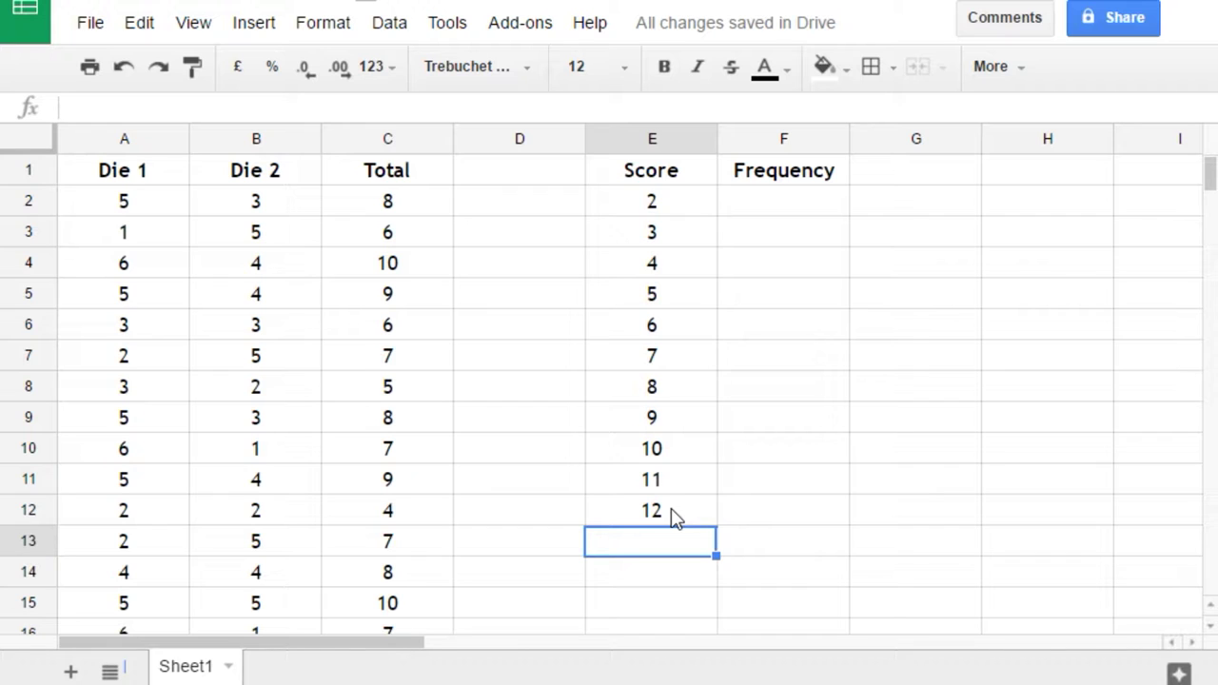
pyautogui.click(786, 204)
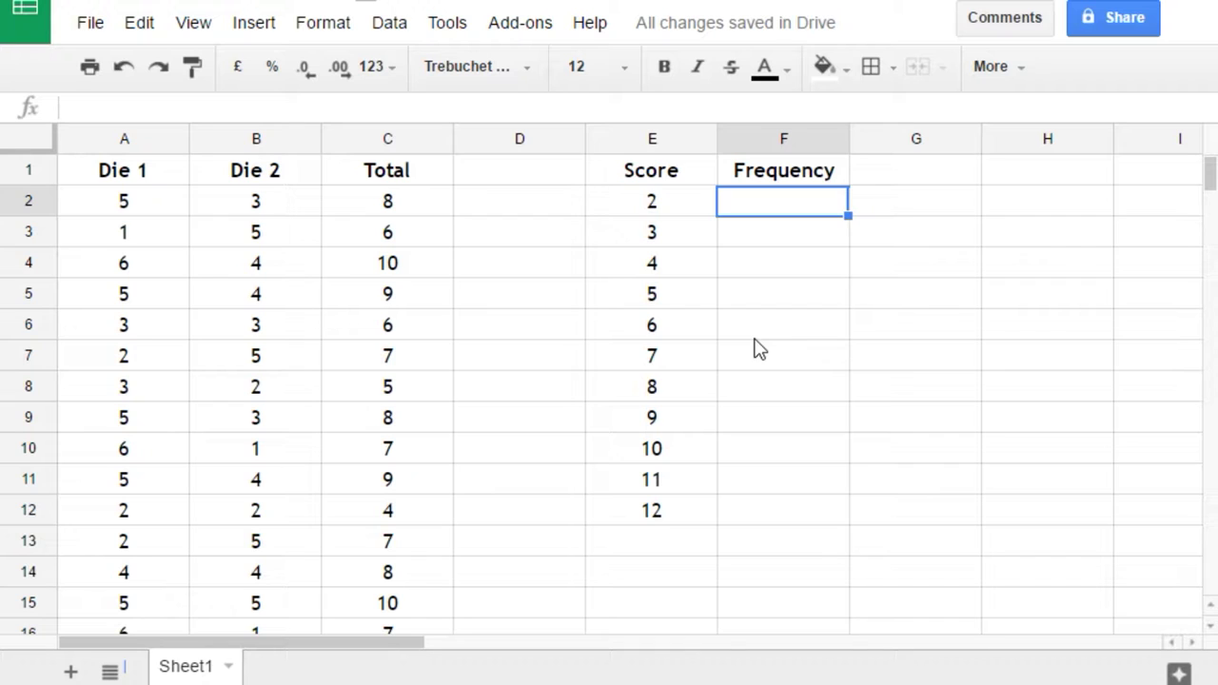
# Enter =COUNTIF(c$2:c$301, E2) in F2, counting totals of 2 (result 11).
pyautogui.write('=')
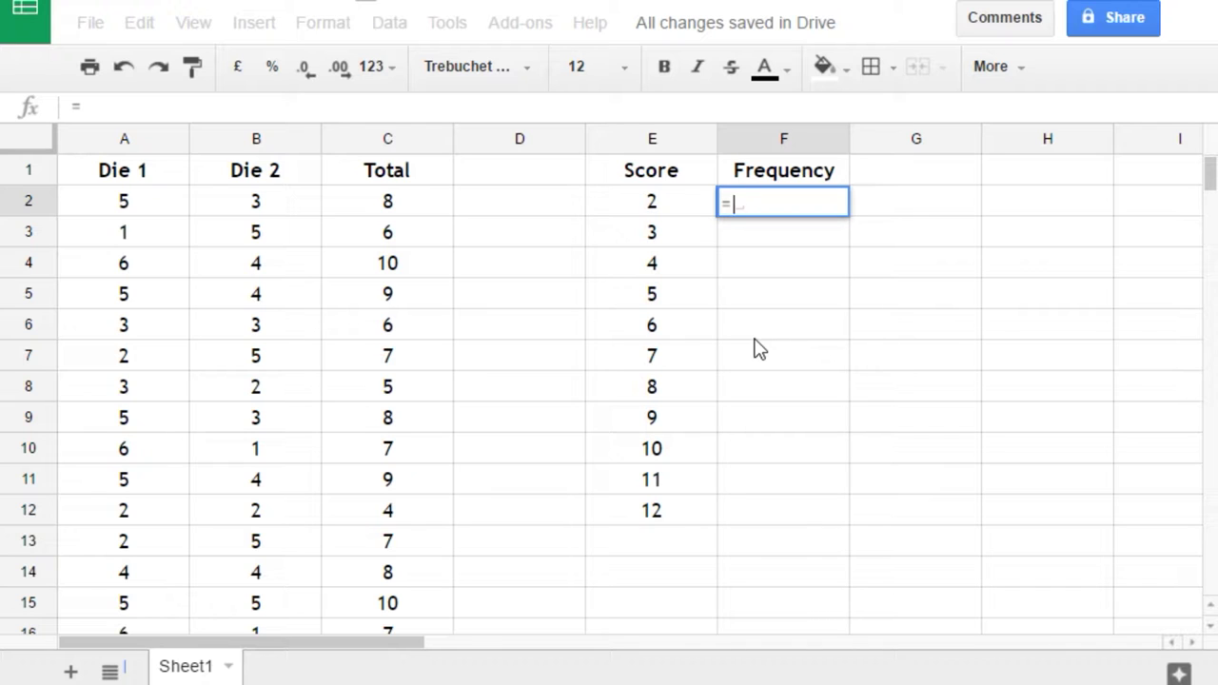
pyautogui.write('co')
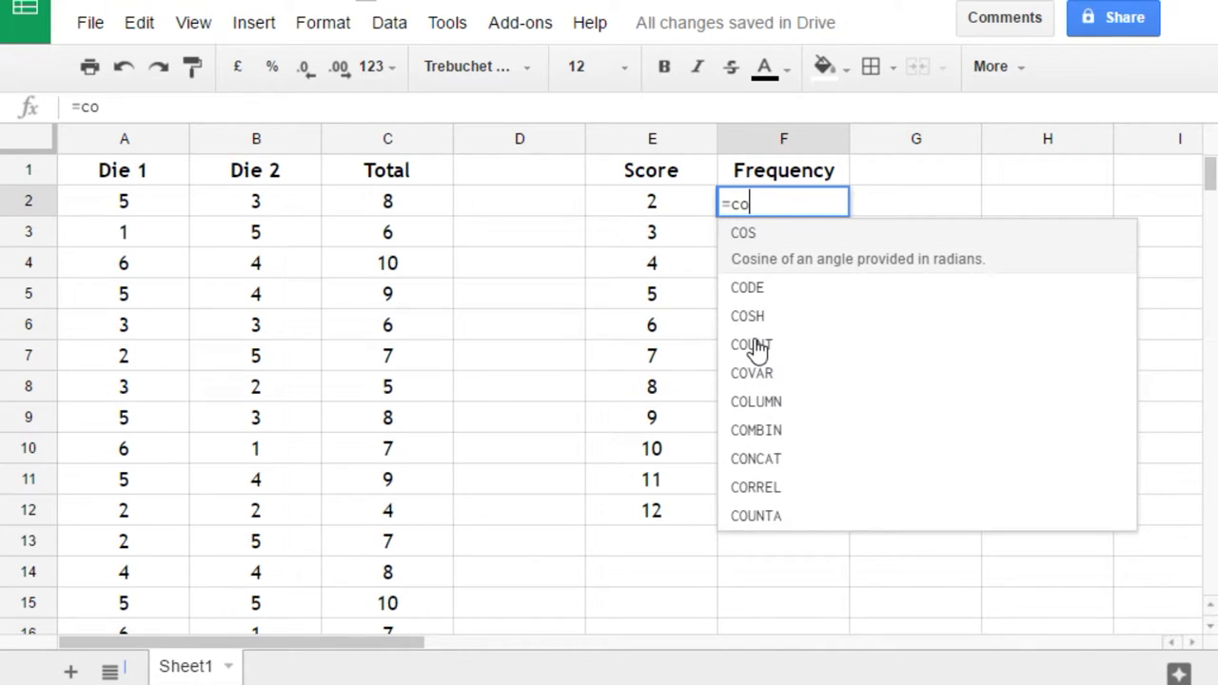
pyautogui.write('unt')
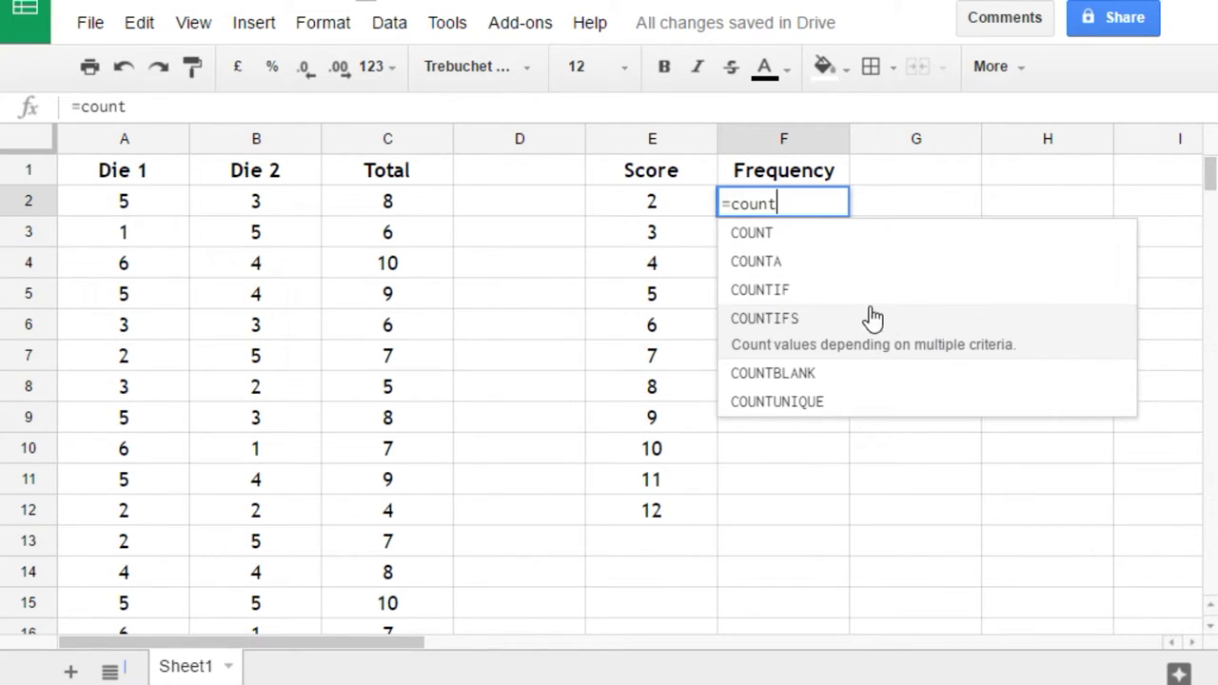
pyautogui.click(989, 304)
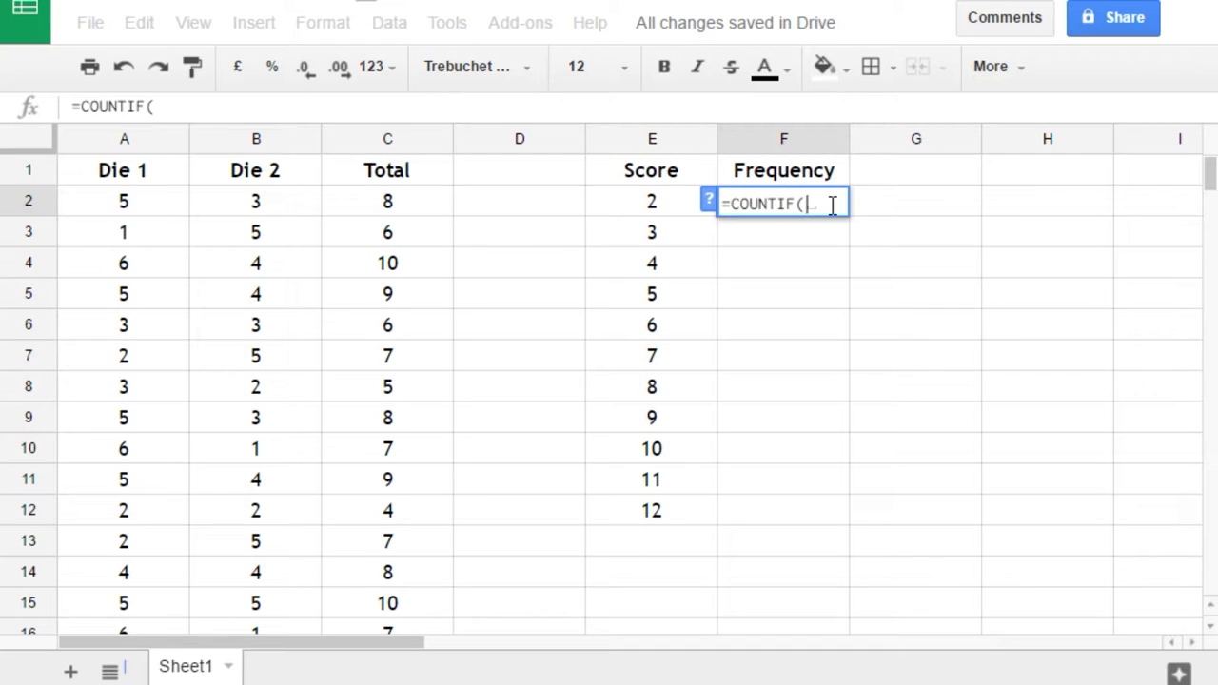
pyautogui.write('c')
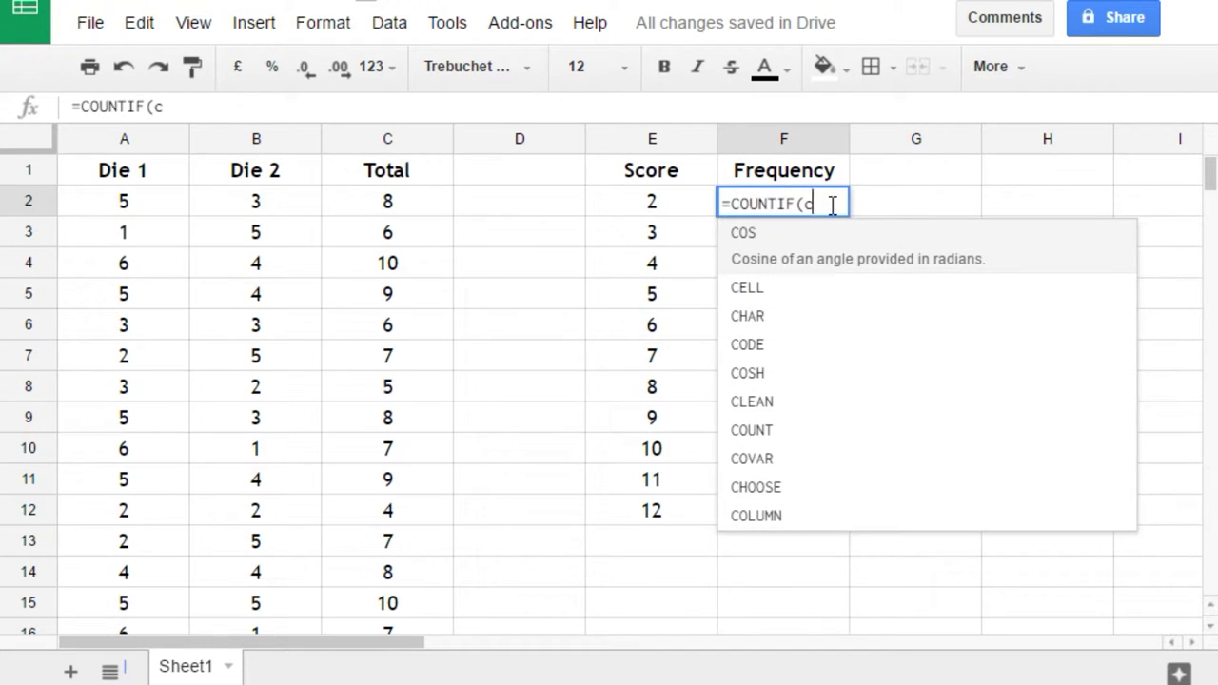
pyautogui.write('$2')
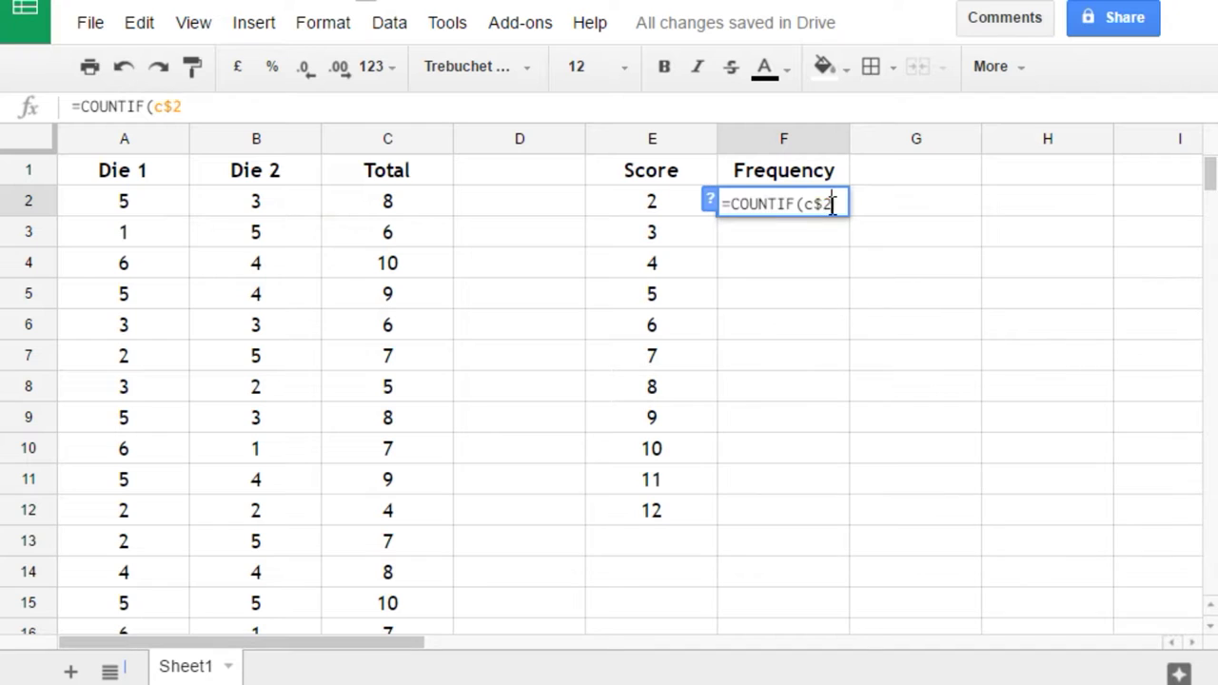
pyautogui.write(':')
pyautogui.write('c')
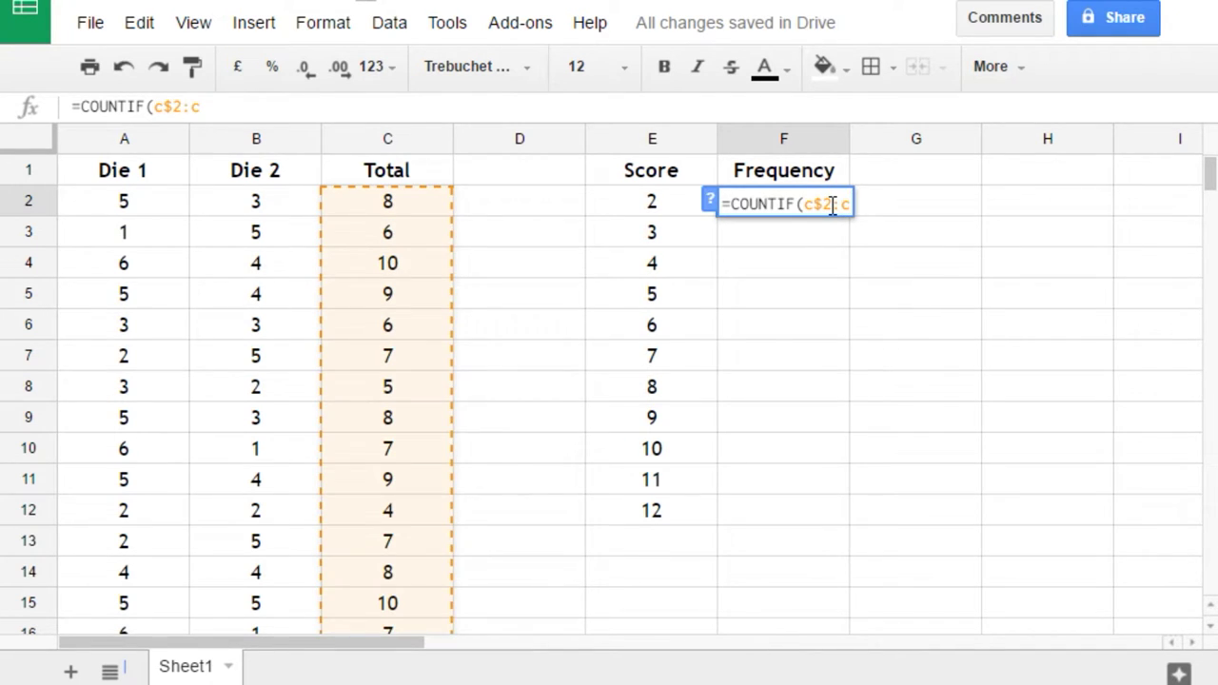
pyautogui.write('$301')
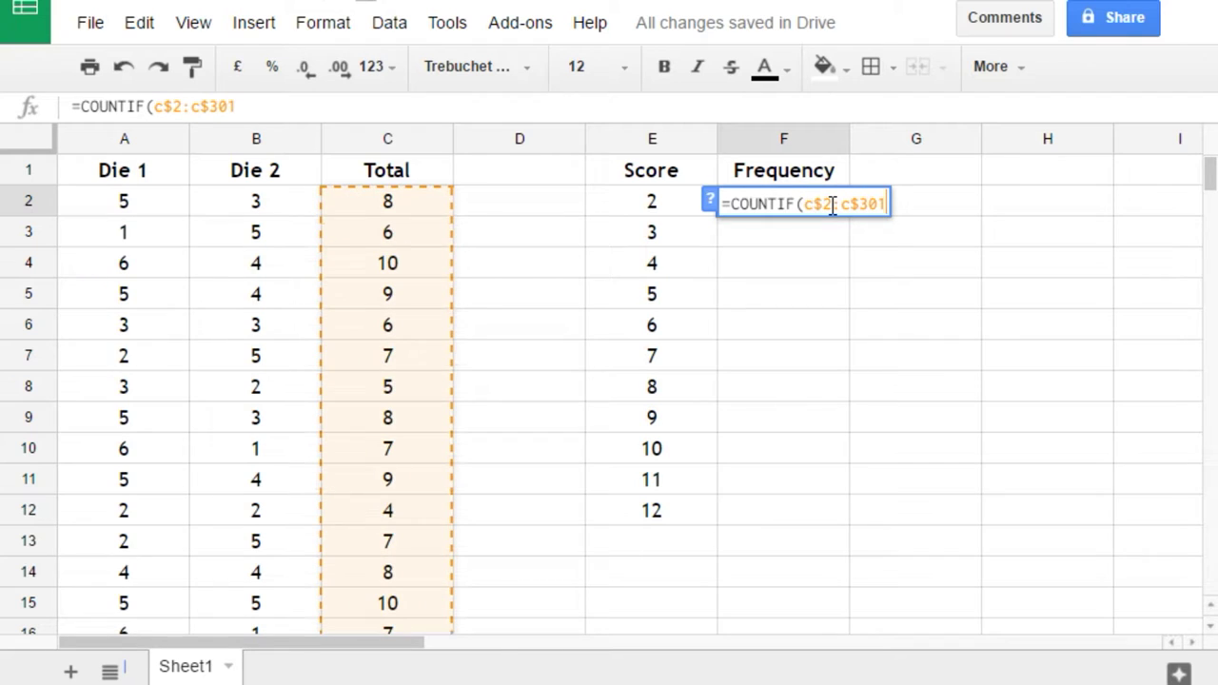
pyautogui.write(',')
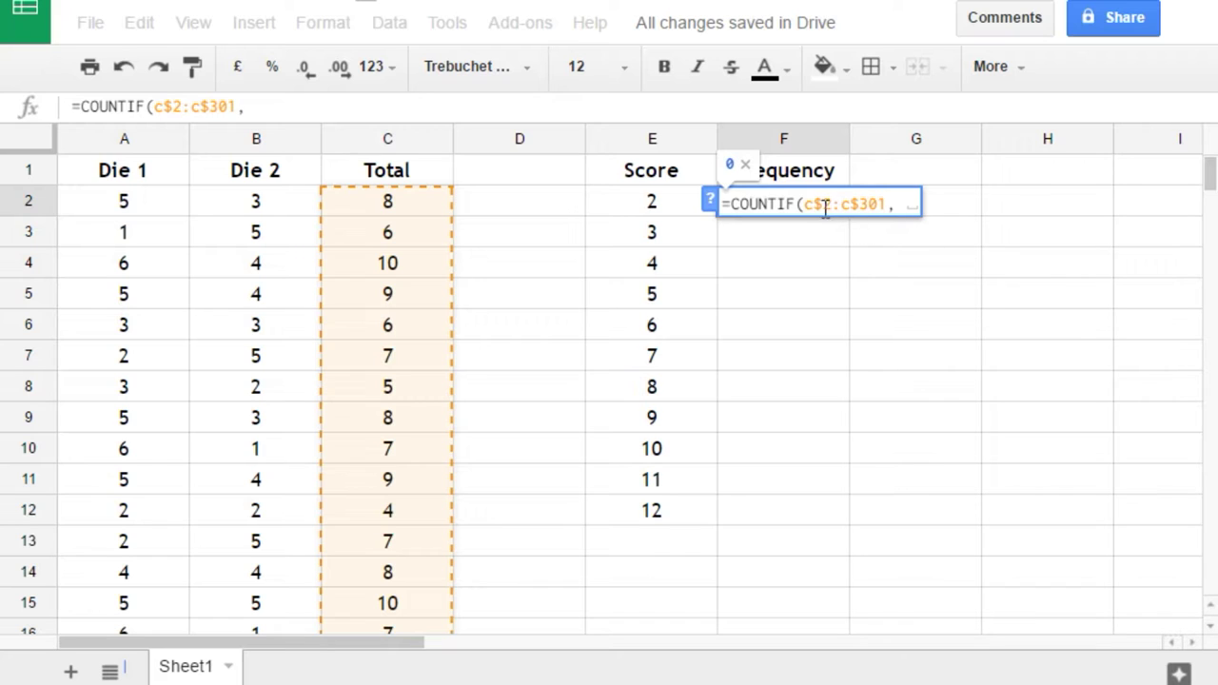
pyautogui.click(657, 211)
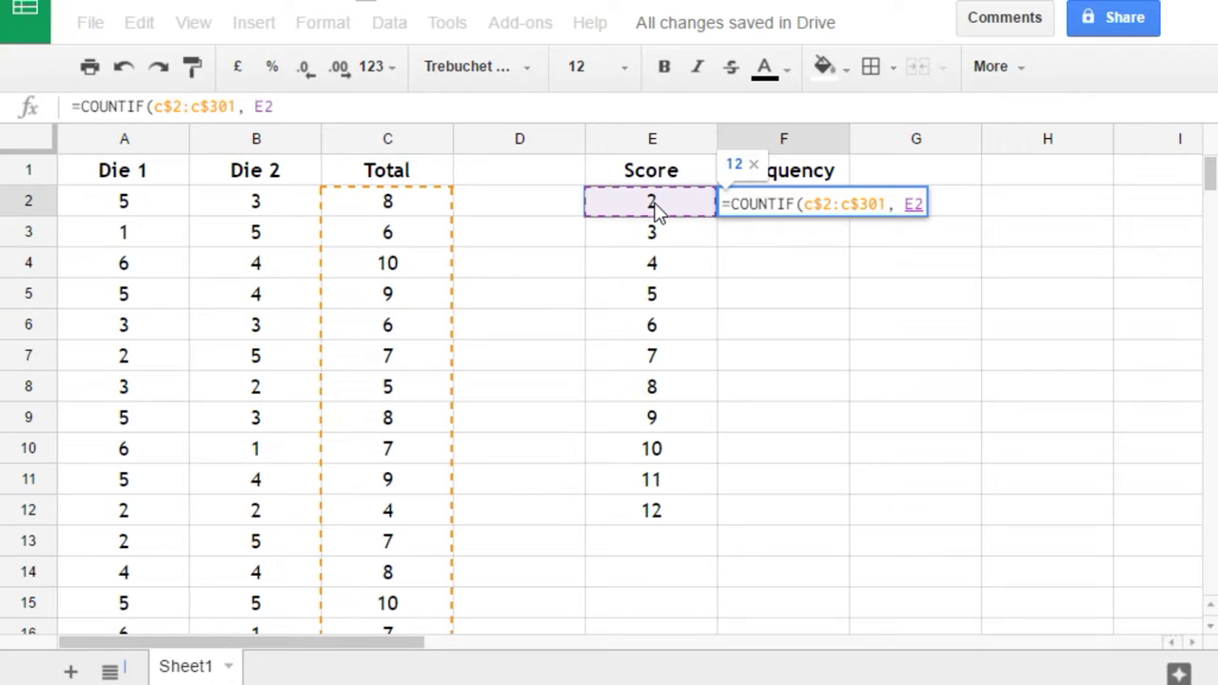
pyautogui.write(')')
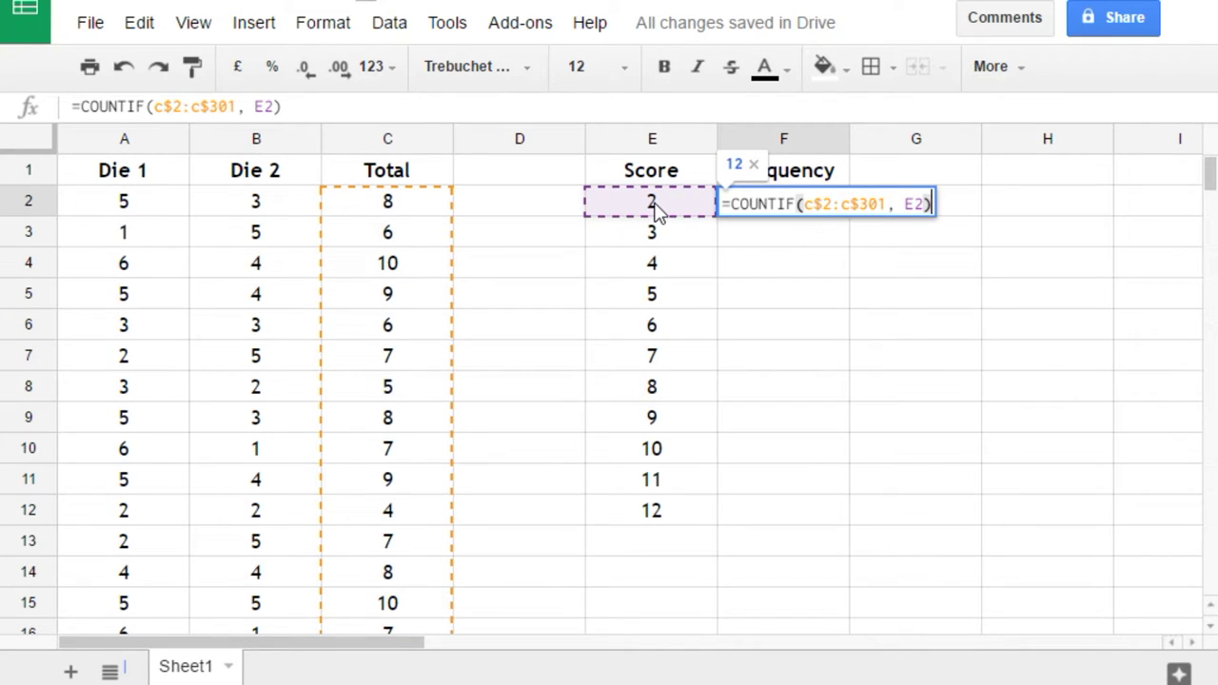
pyautogui.press('Return')
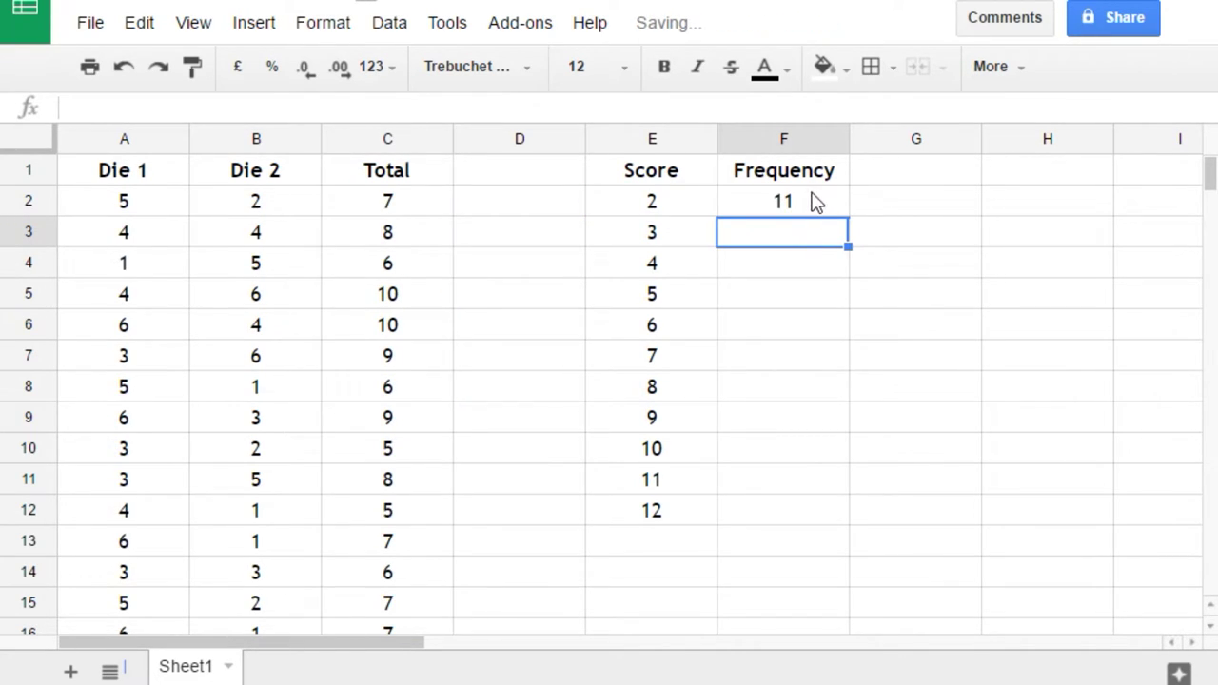
pyautogui.click(806, 208)
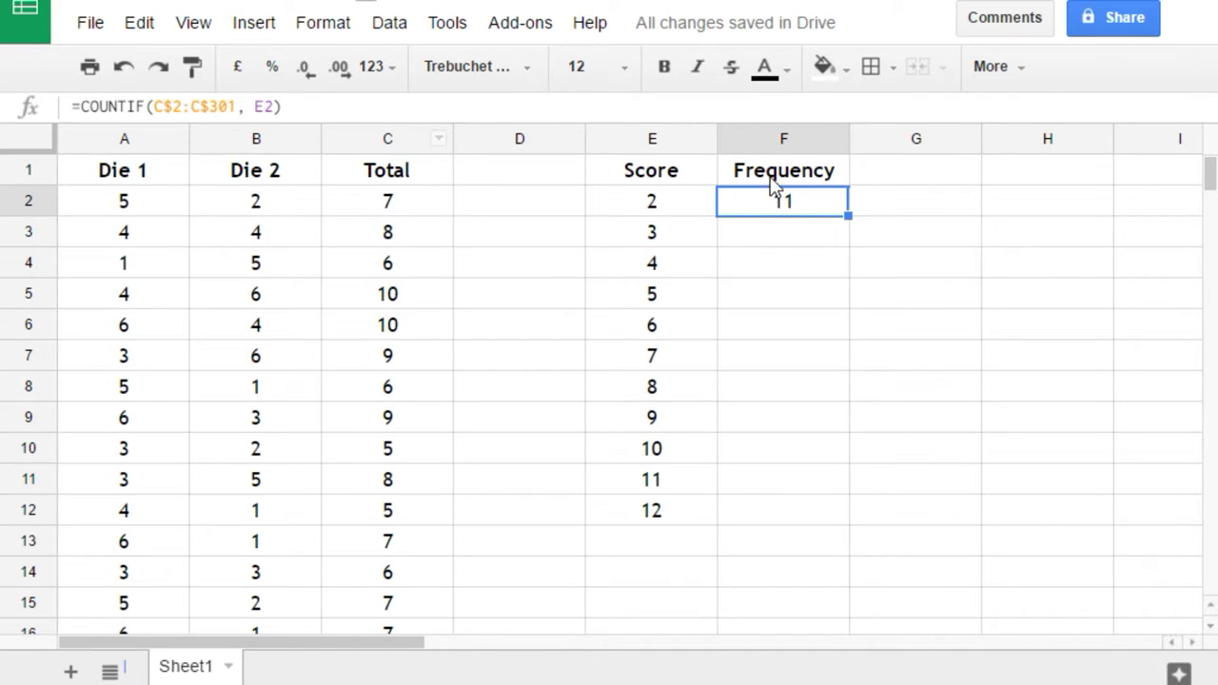
# Copy the F2 COUNTIF formula down through F12 for scores 2 to 12.
pyautogui.moveTo(848, 216); pyautogui.dragTo(862, 518)
pyautogui.moveTo(862, 517); pyautogui.dragTo(862, 520)
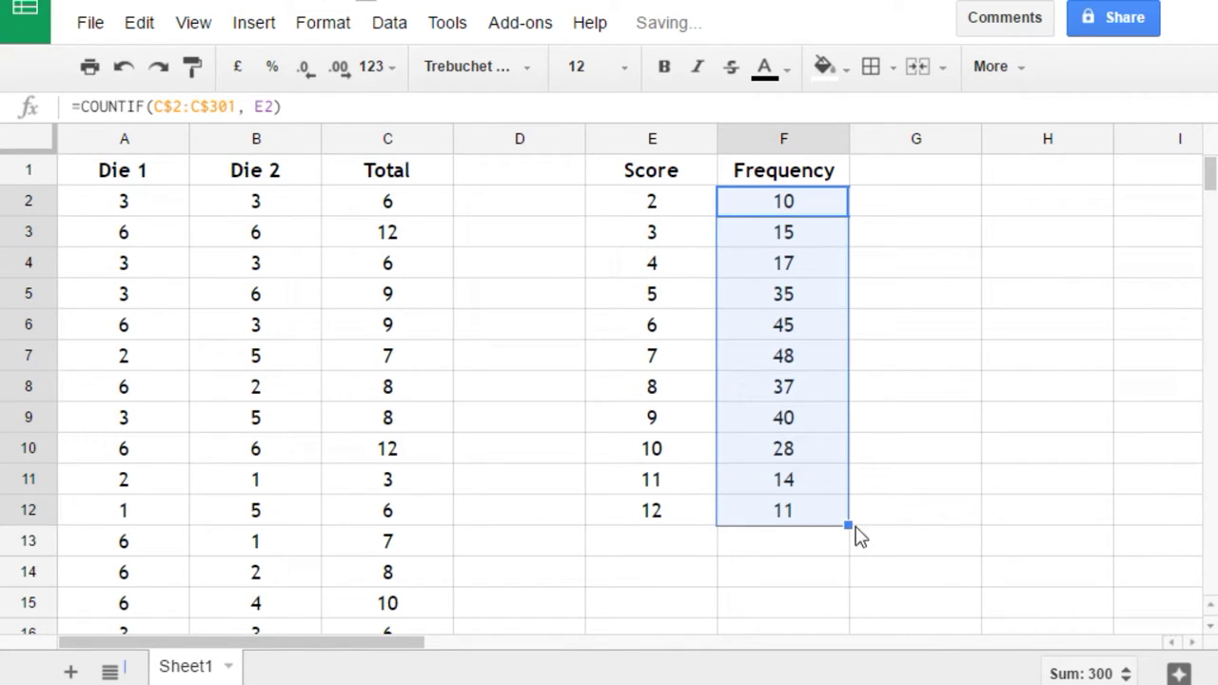
pyautogui.click(123, 75)
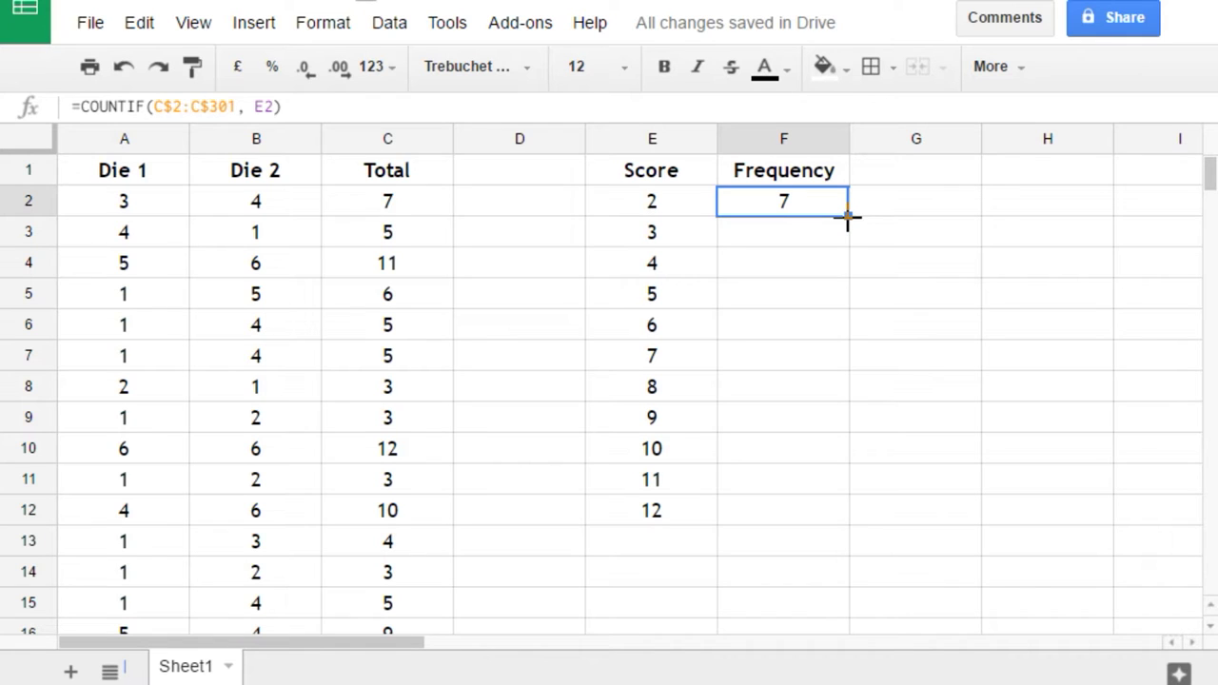
pyautogui.moveTo(848, 217); pyautogui.dragTo(824, 512)
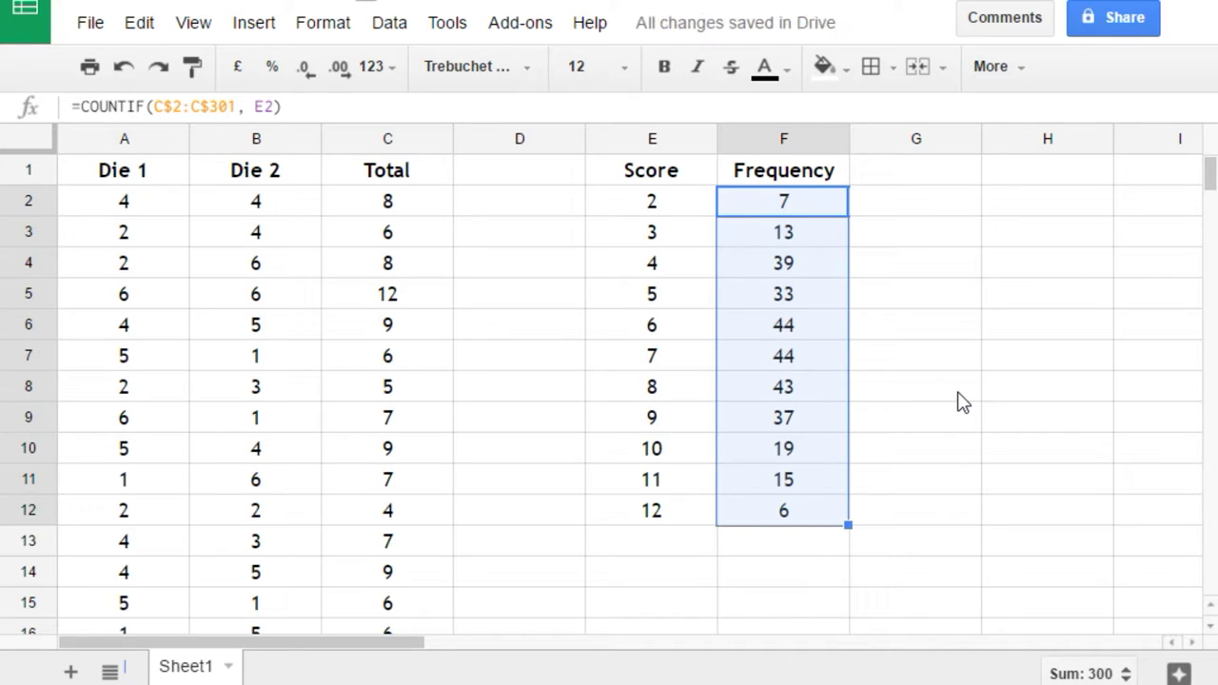
pyautogui.click(807, 213)
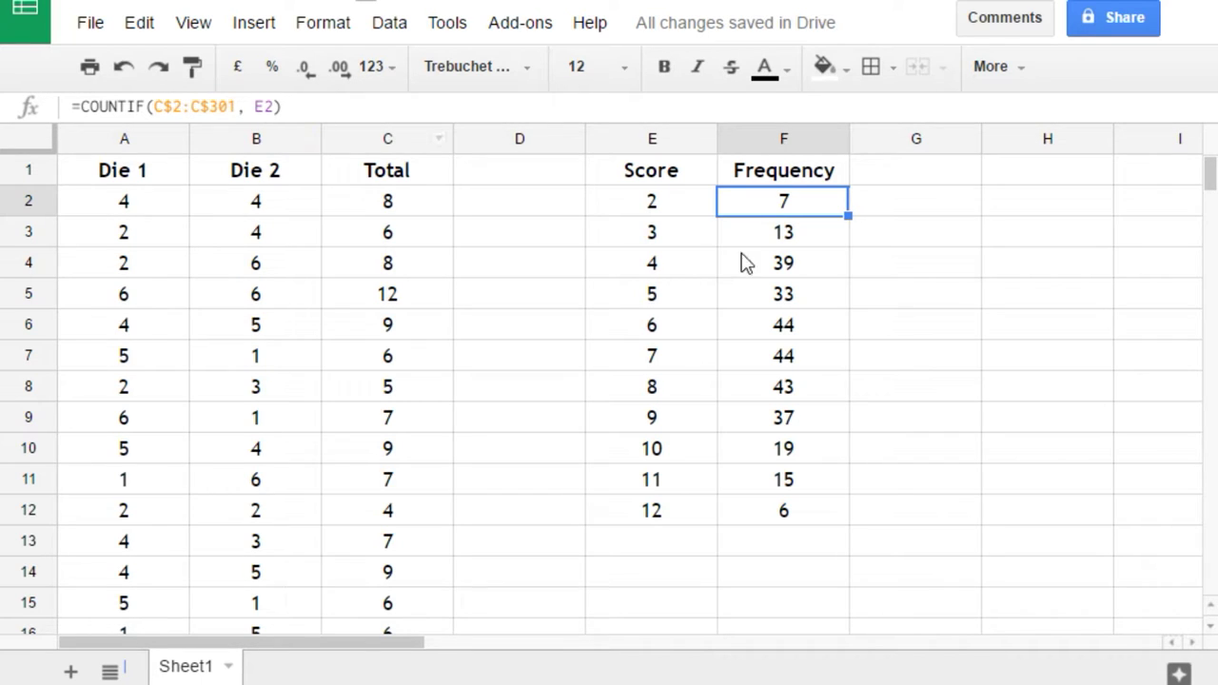
pyautogui.click(783, 237)
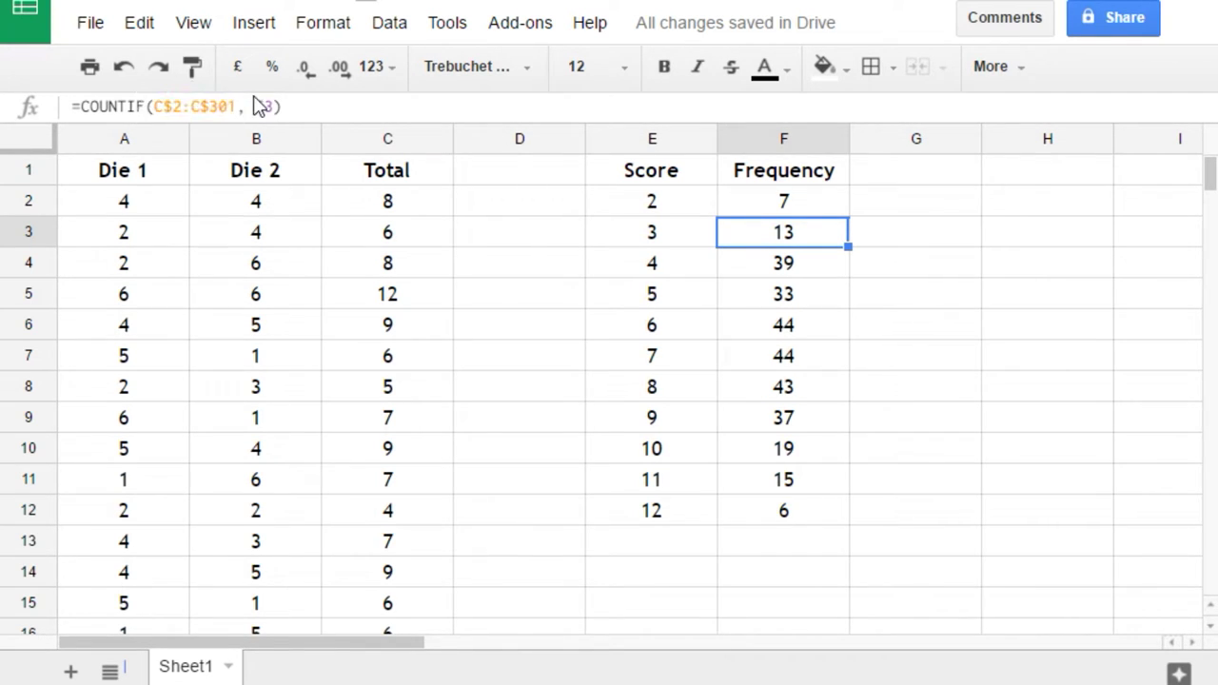
pyautogui.click(788, 272)
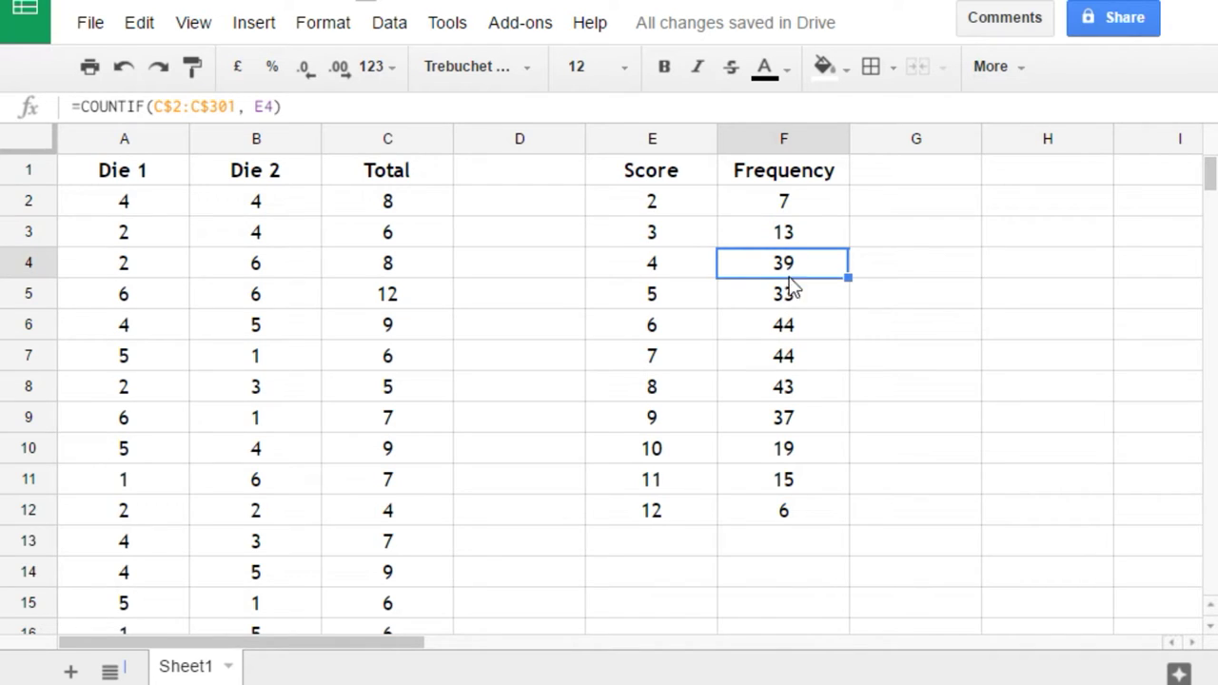
pyautogui.click(802, 306)
pyautogui.click(796, 333)
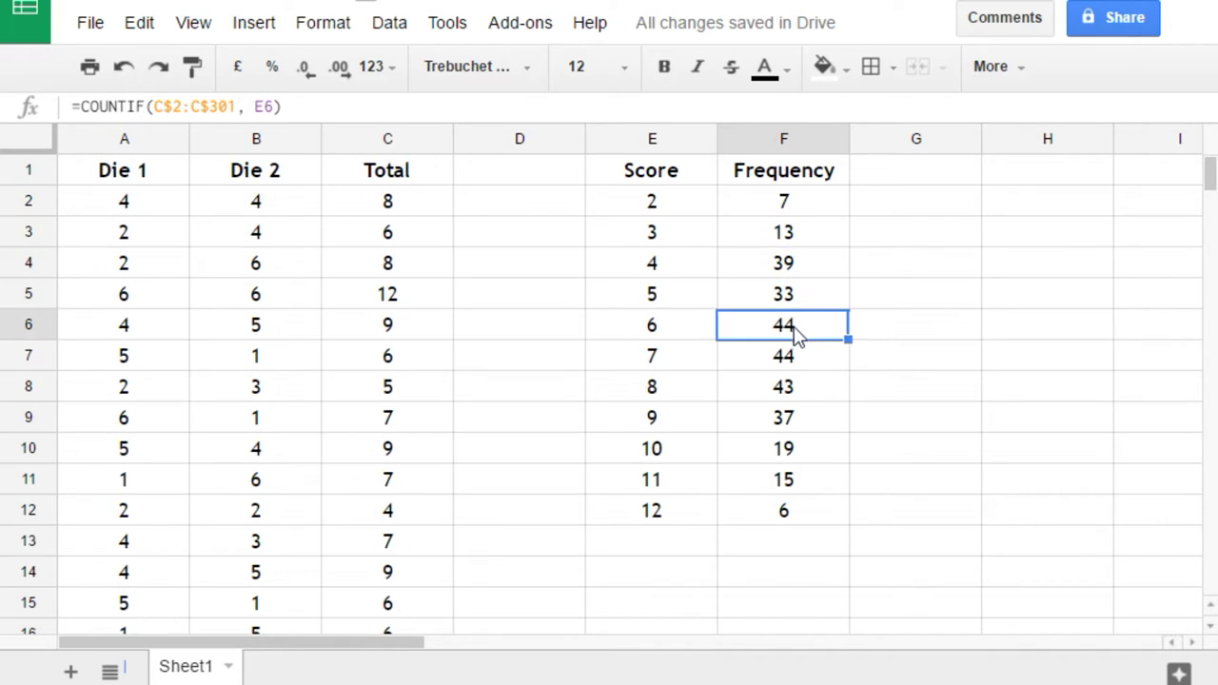
pyautogui.click(797, 357)
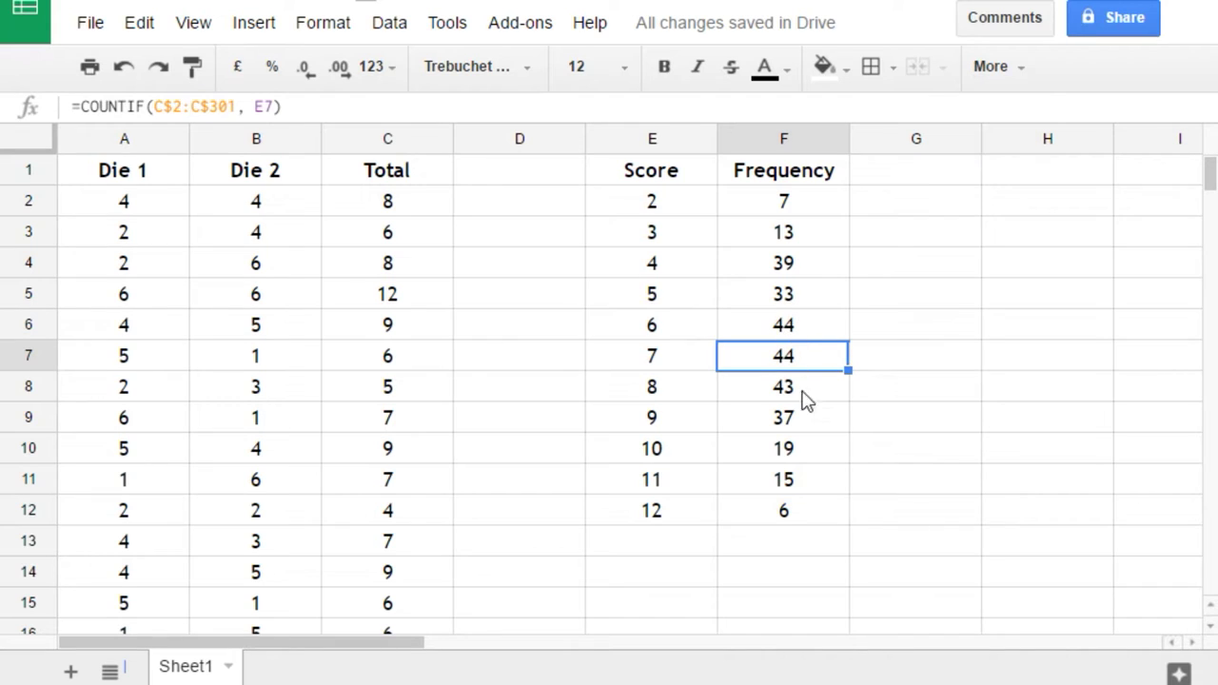
pyautogui.click(797, 545)
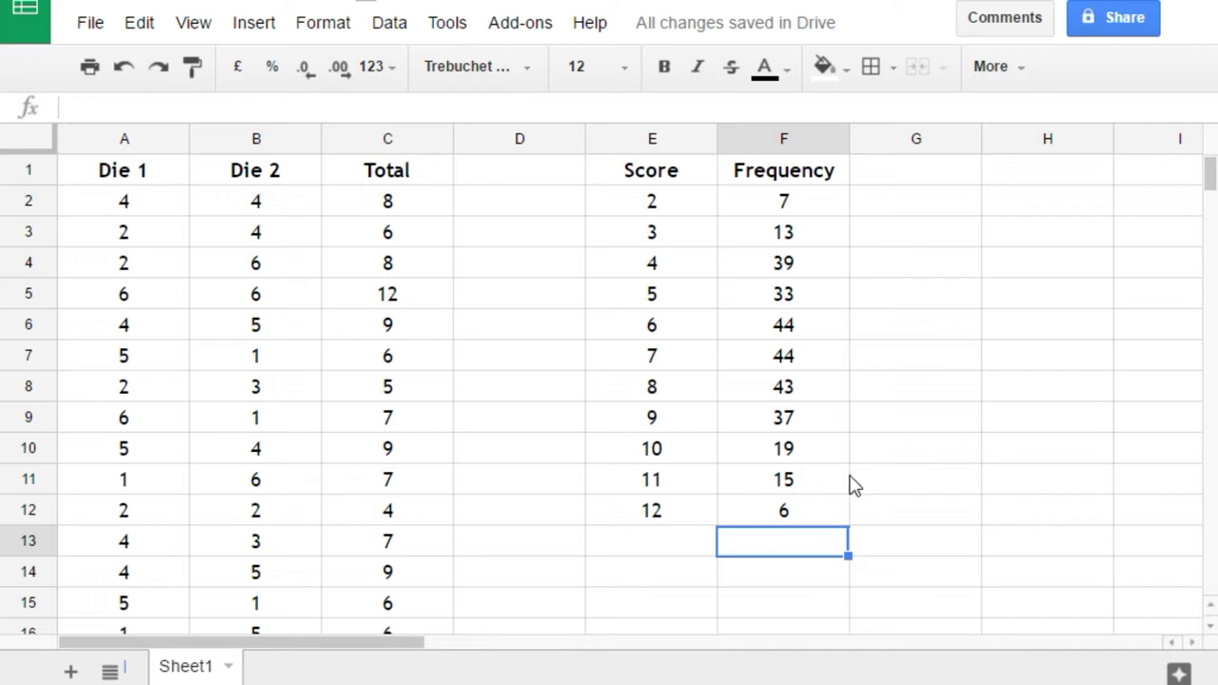
# Enter =SUM(F2:F12) in F13 to total the frequencies, giving 300.
pyautogui.click(1023, 68)
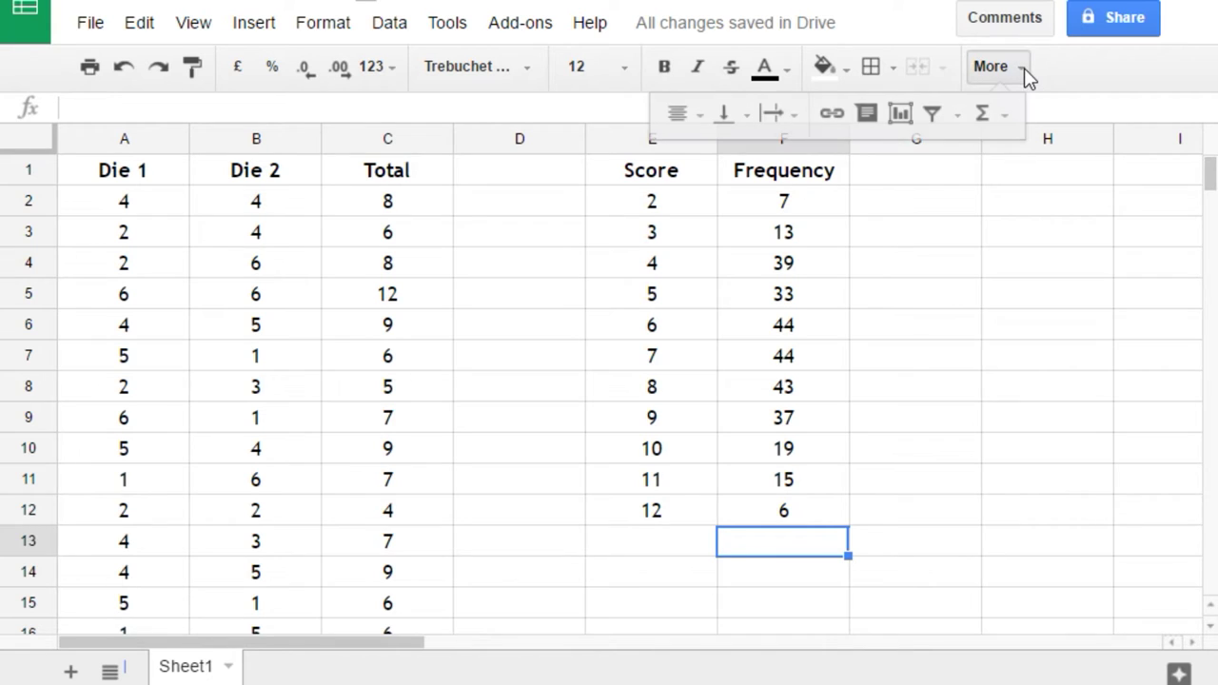
pyautogui.click(1005, 118)
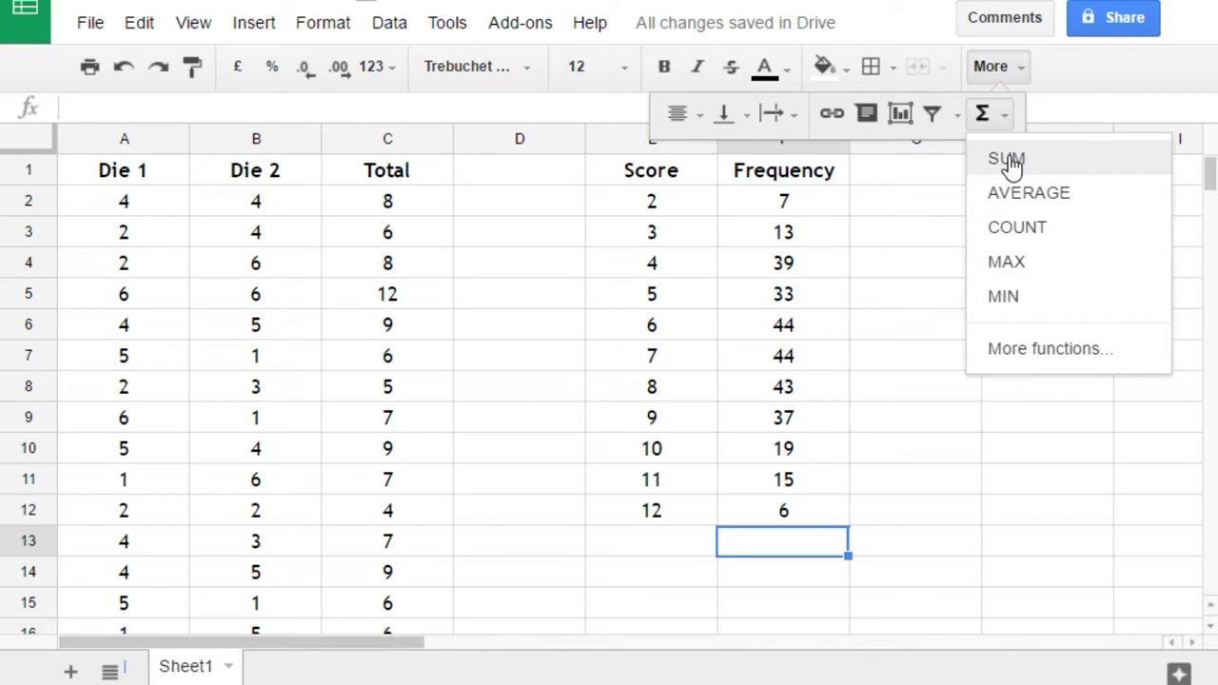
pyautogui.click(1010, 162)
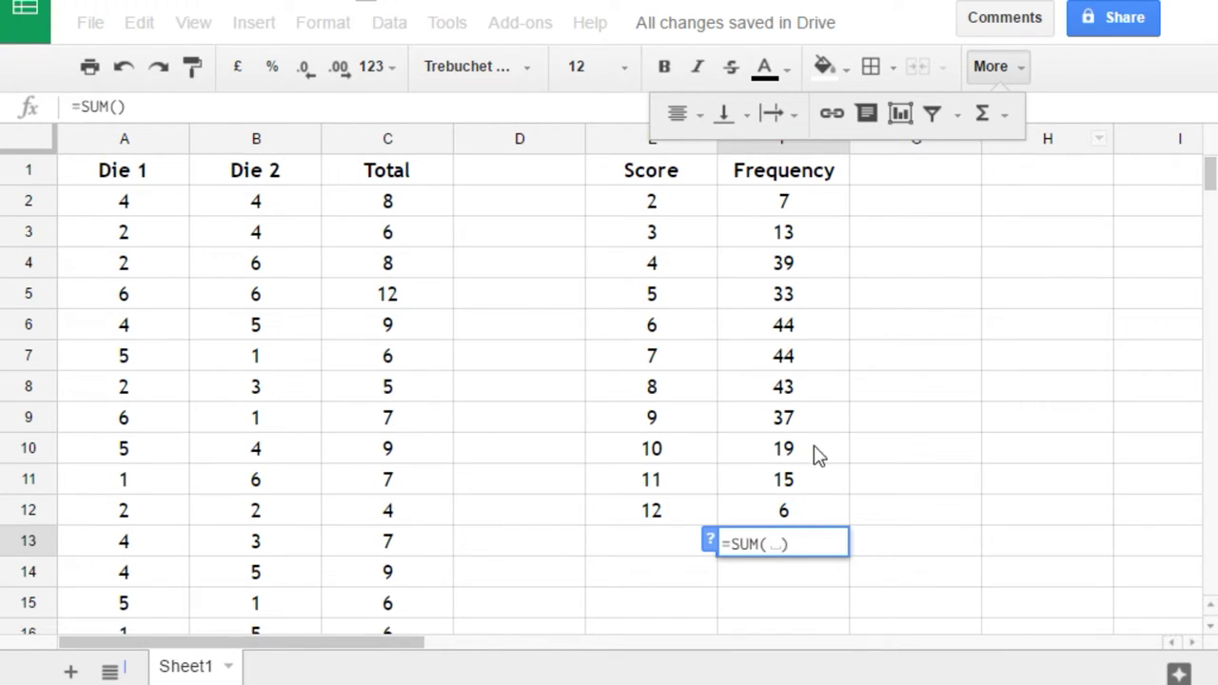
pyautogui.moveTo(787, 481)
pyautogui.mouseDown()
pyautogui.moveTo(793, 505)
pyautogui.moveTo(795, 214)
pyautogui.mouseUp()
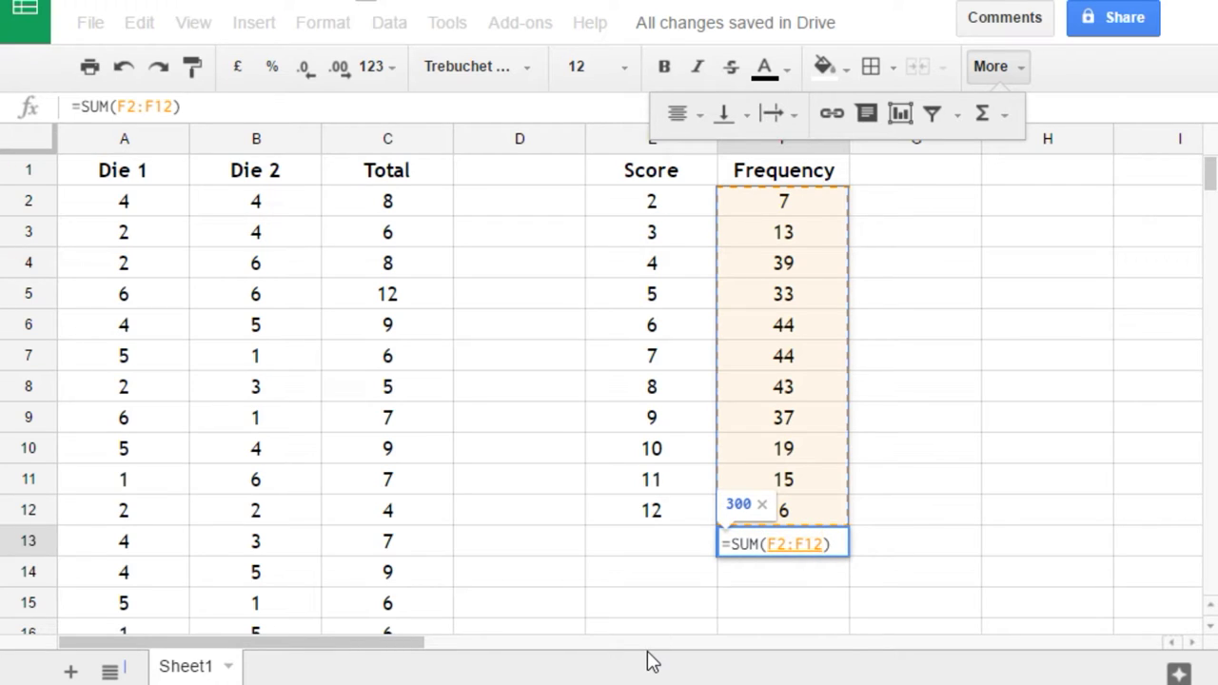
pyautogui.press('Return')
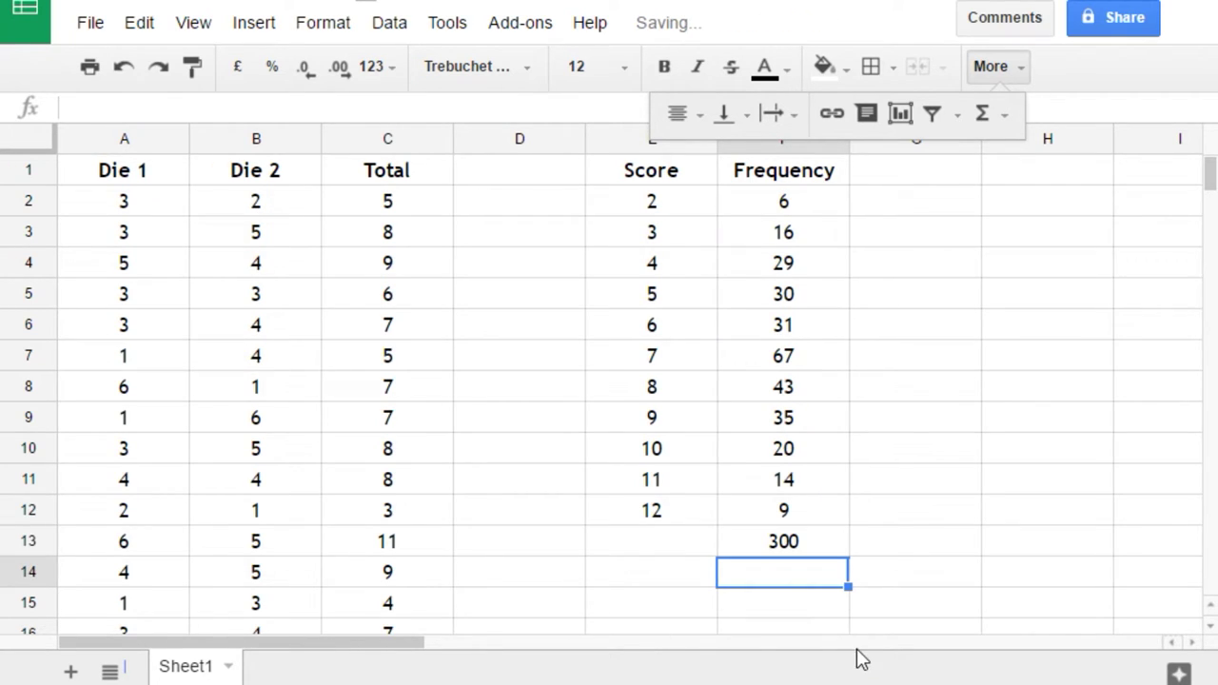
# Make the 300 total in F13 bold with red text.
pyautogui.click(807, 544)
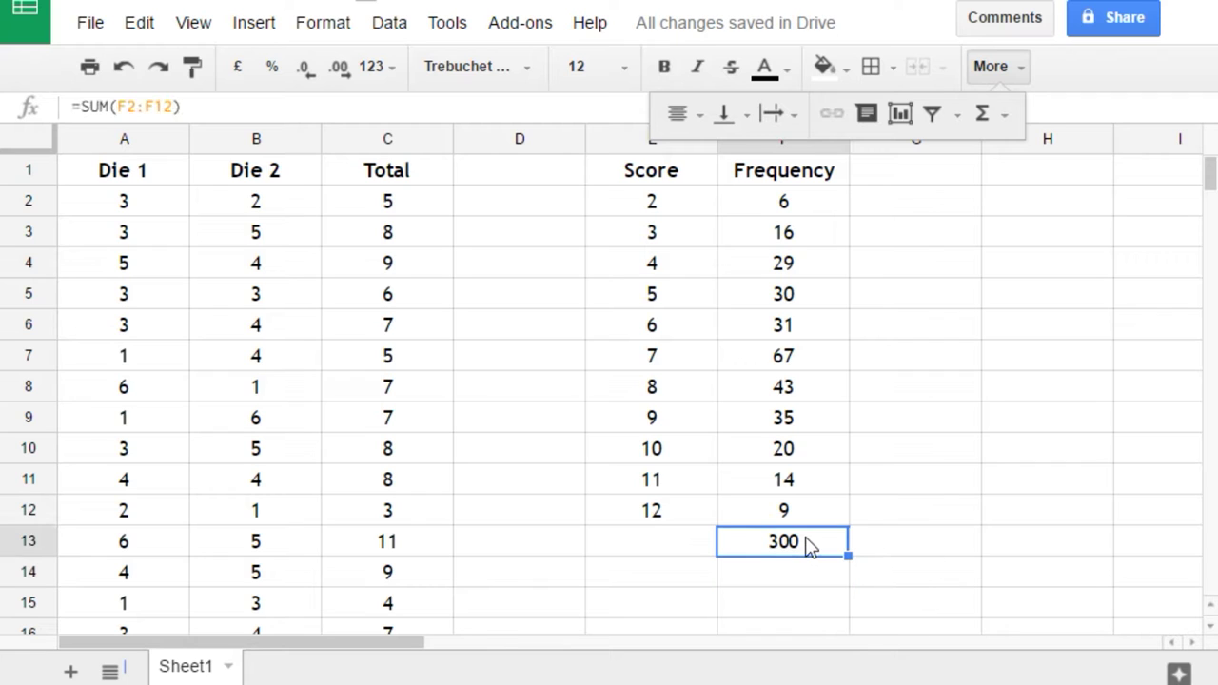
pyautogui.click(672, 70)
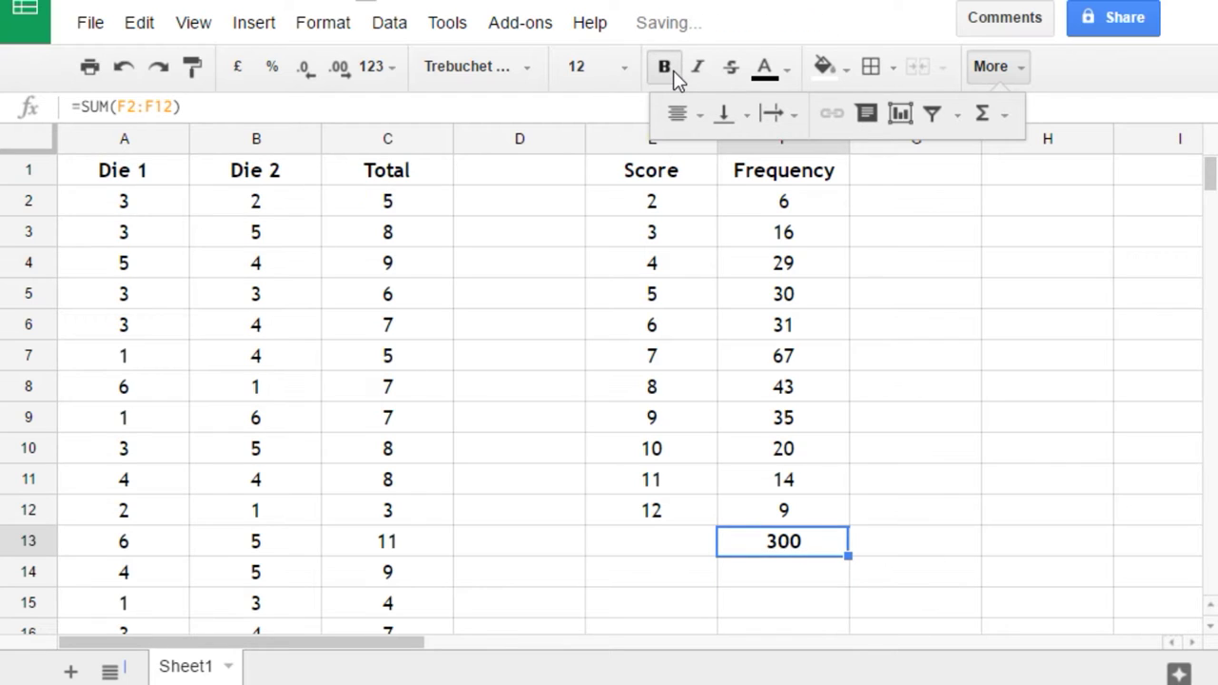
pyautogui.click(766, 69)
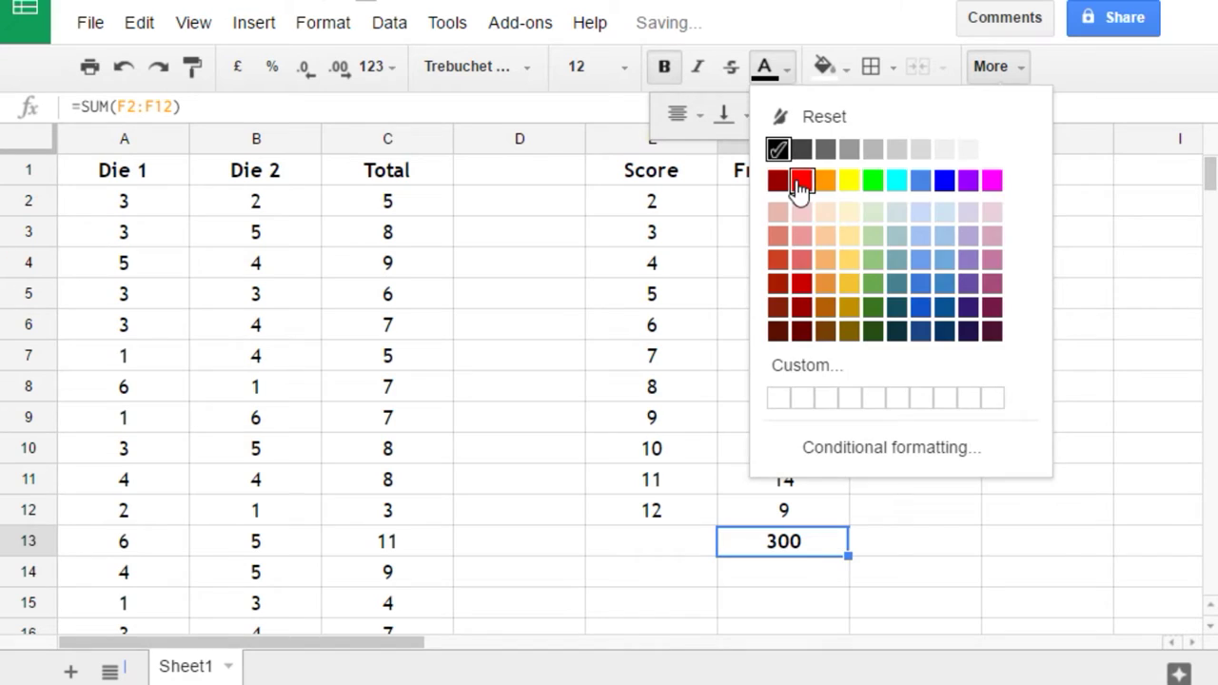
pyautogui.click(801, 181)
pyautogui.click(1058, 544)
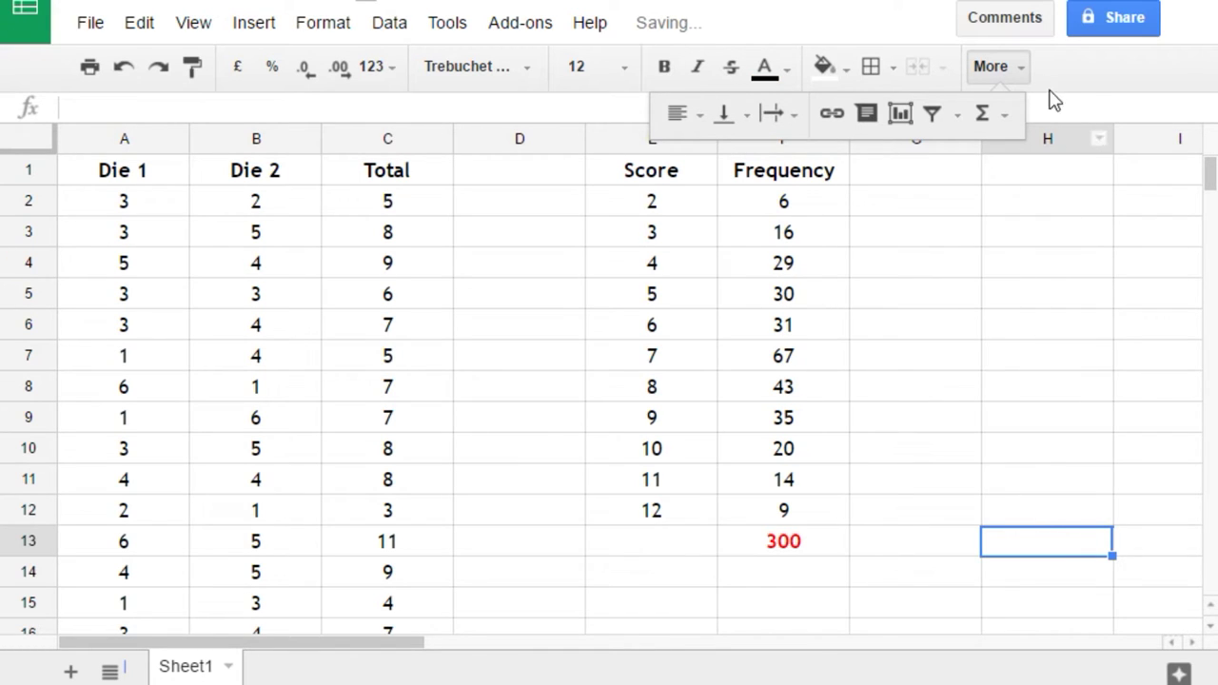
pyautogui.click(1018, 69)
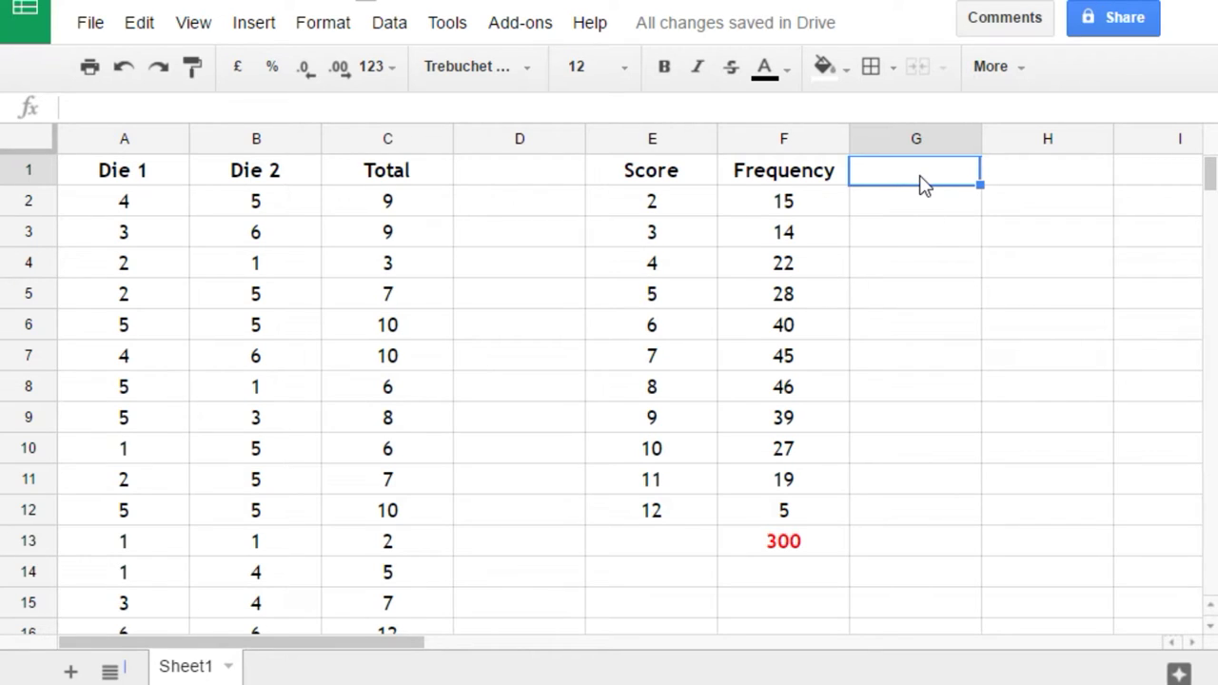
# Enter the % Freq. heading in G1 and centre-align column G.
pyautogui.write('% ')
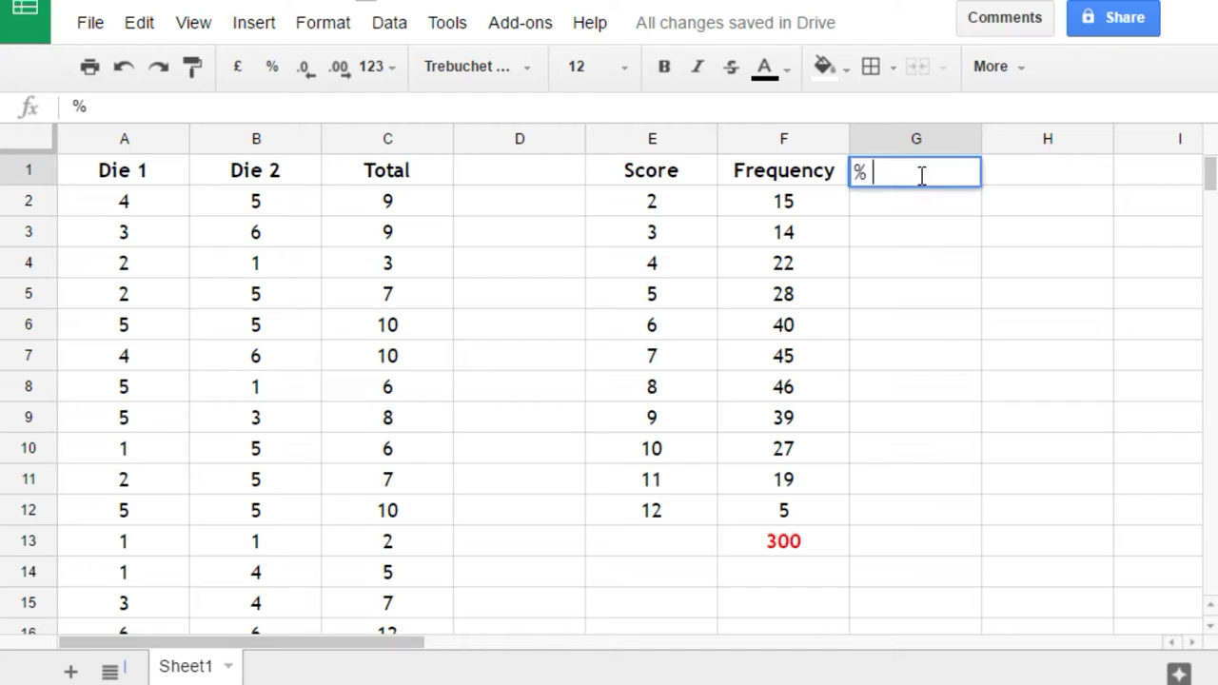
pyautogui.write('Freq.')
pyautogui.click(923, 271)
pyautogui.click(917, 141)
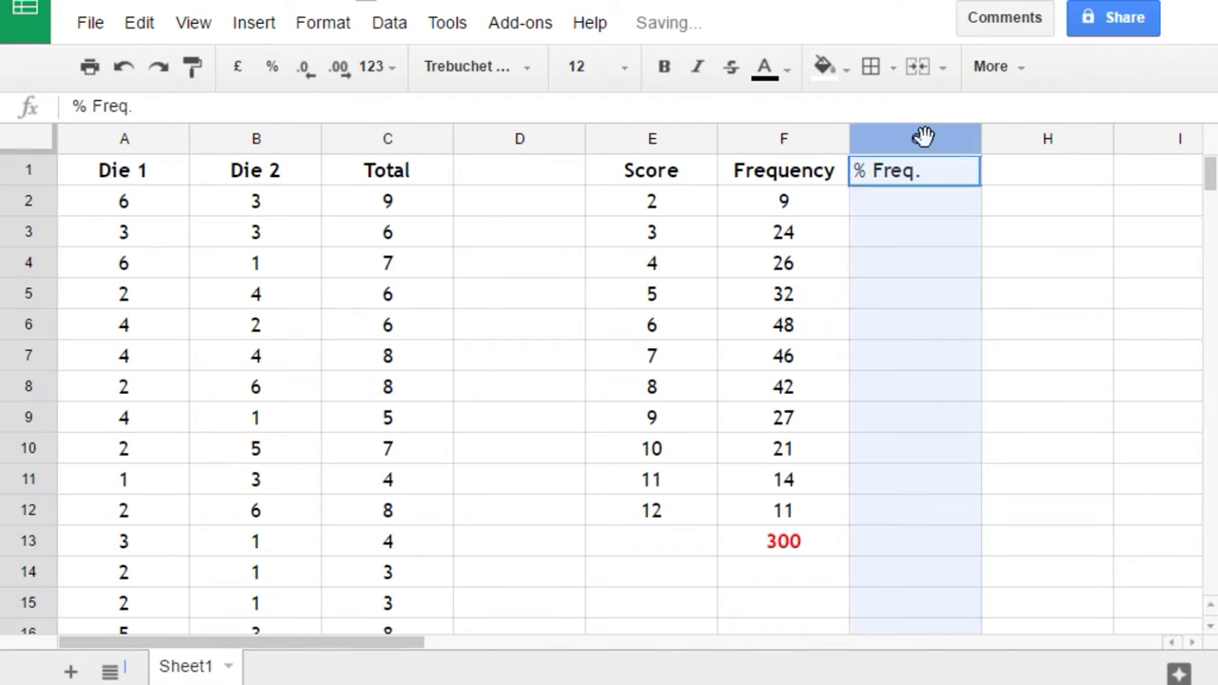
pyautogui.click(1016, 72)
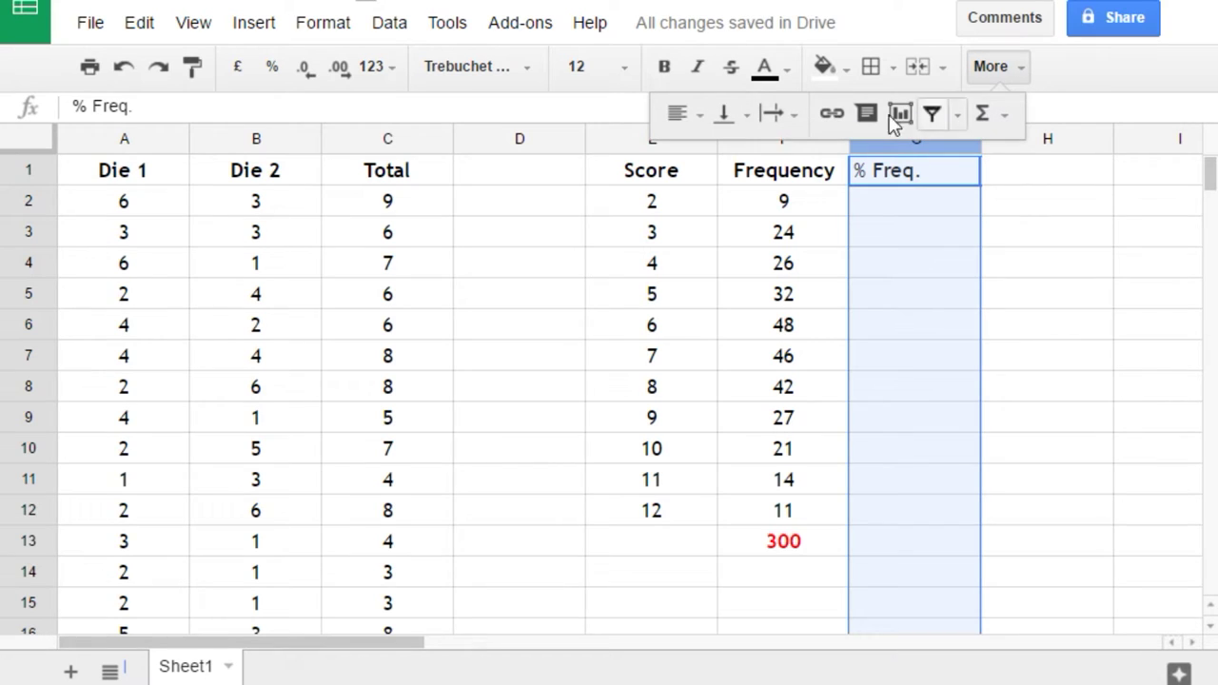
pyautogui.click(692, 114)
pyautogui.click(720, 160)
# Make the % Freq. heading in G1 bold.
pyautogui.click(1094, 275)
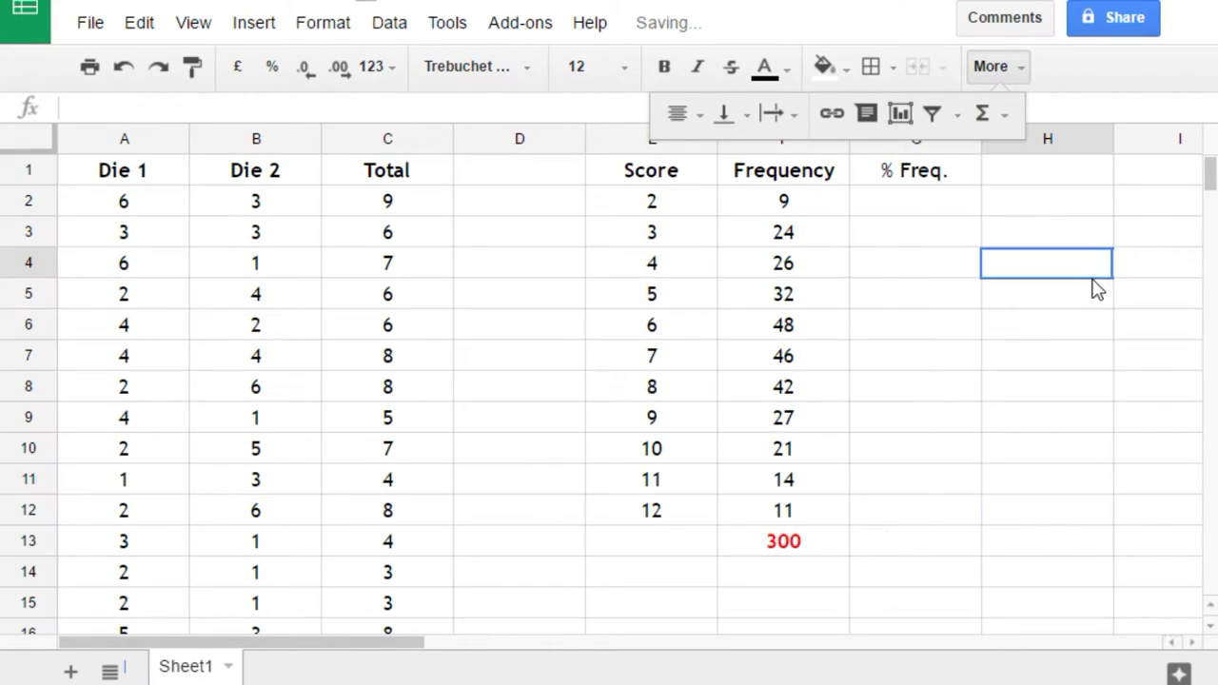
pyautogui.click(1014, 80)
pyautogui.click(924, 183)
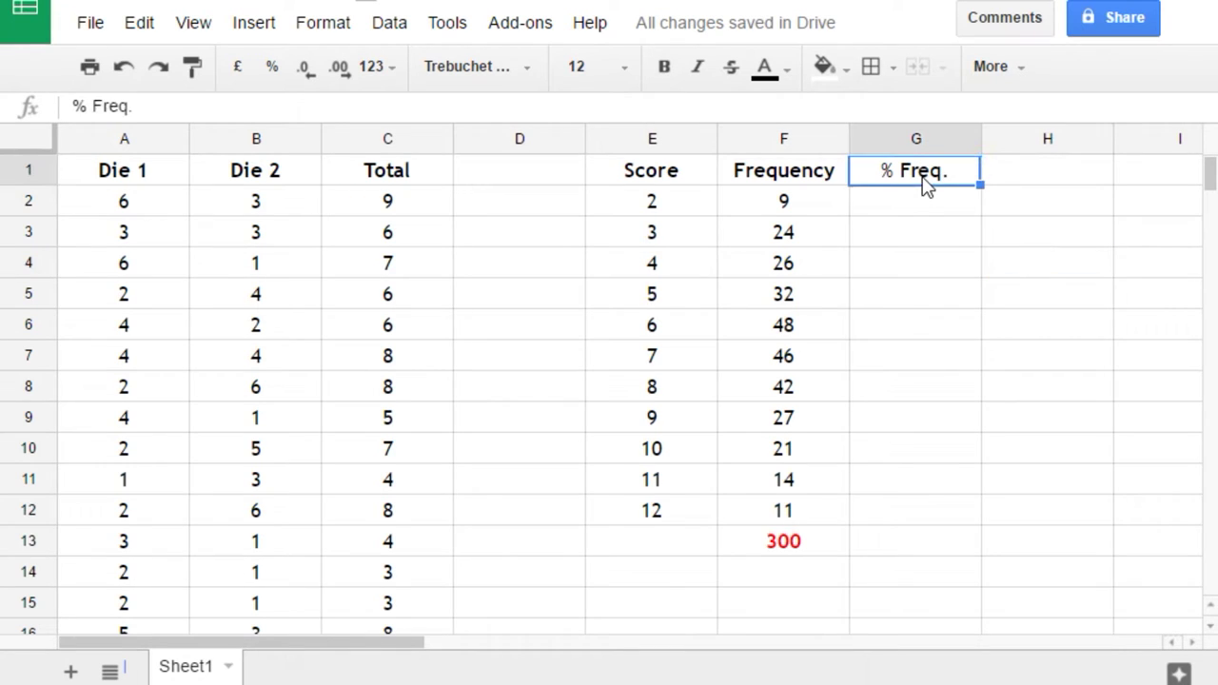
pyautogui.click(663, 66)
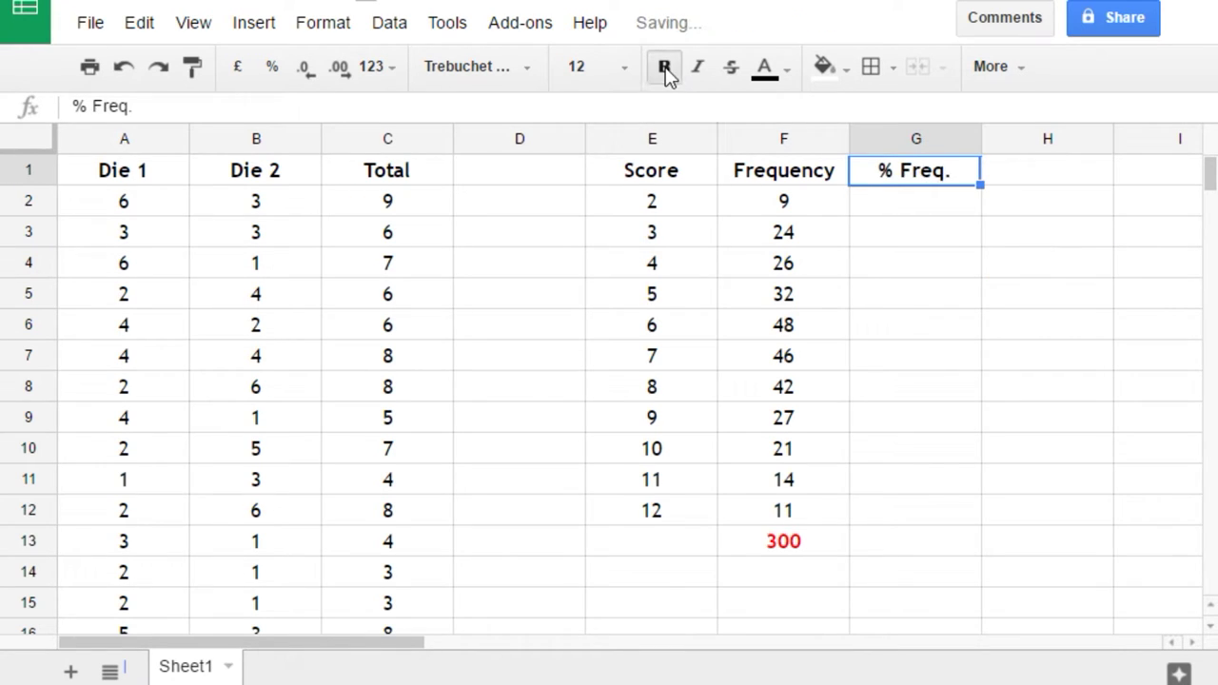
pyautogui.click(927, 214)
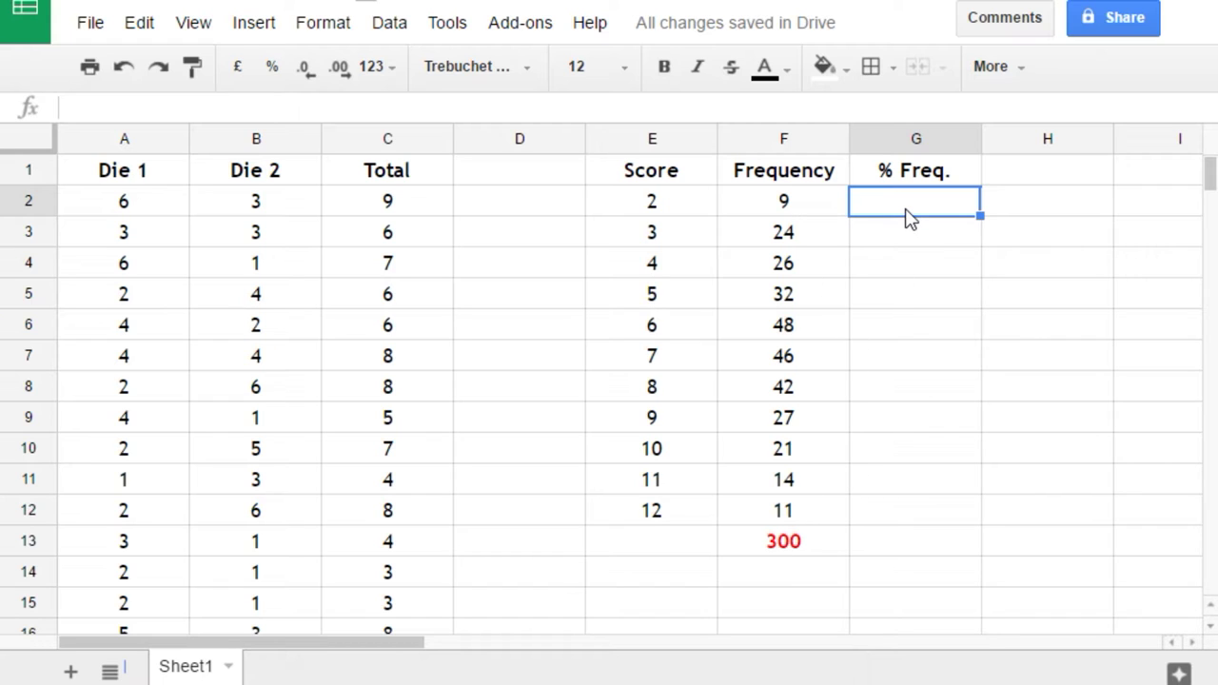
# Enter =F2/F$13 in G2 to compute score 2's share of the total.
pyautogui.write('=')
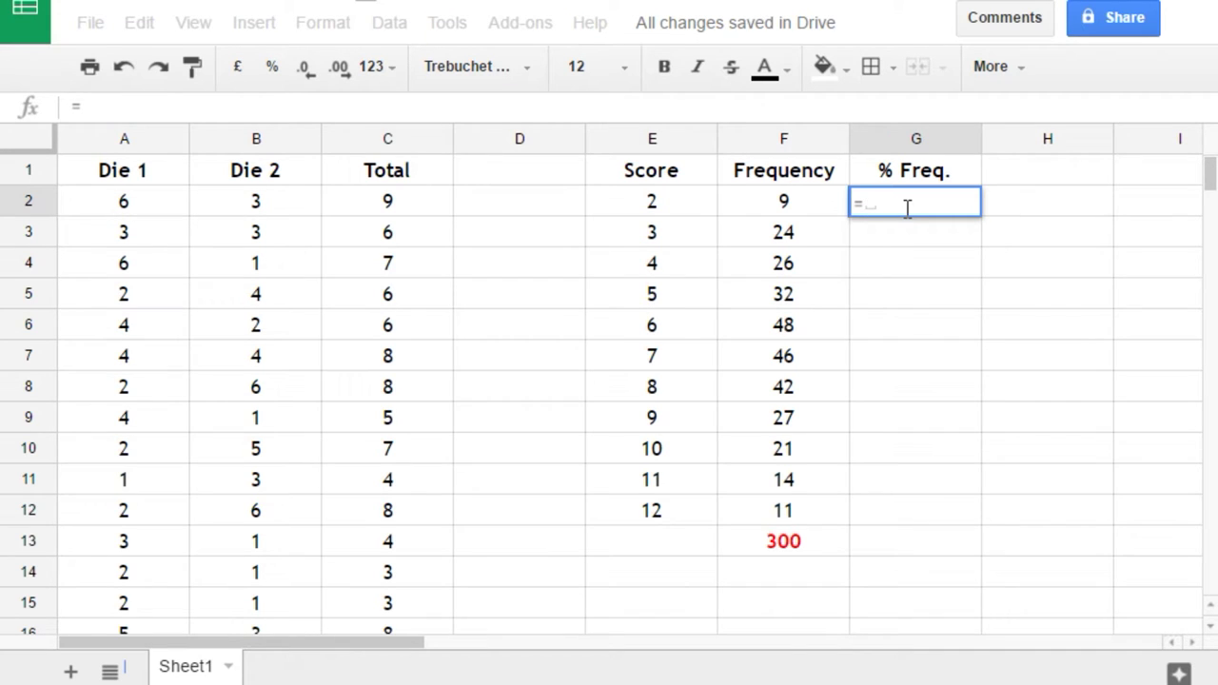
pyautogui.click(823, 206)
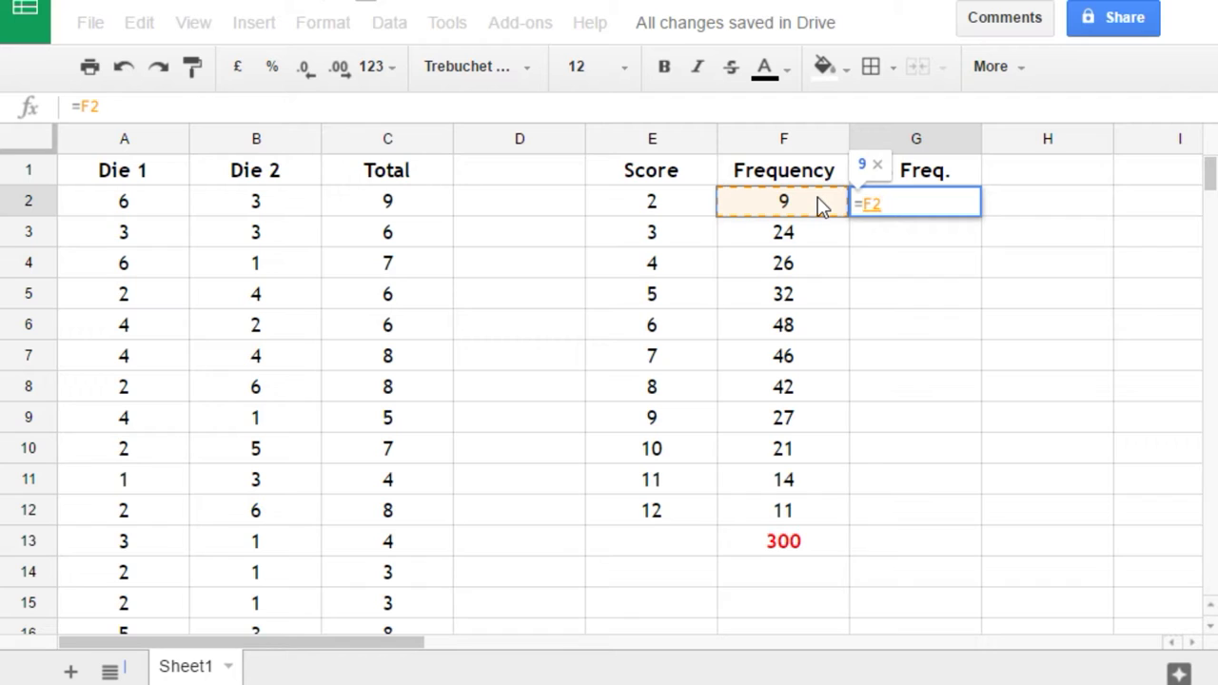
pyautogui.write('/')
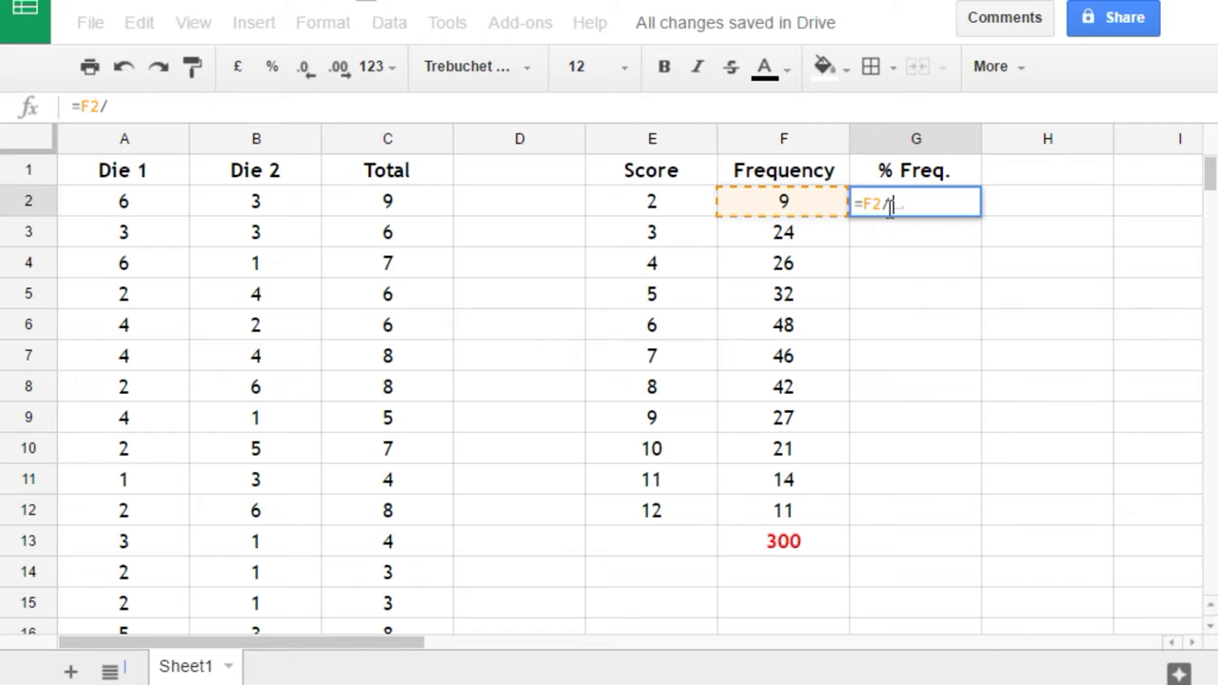
pyautogui.click(814, 546)
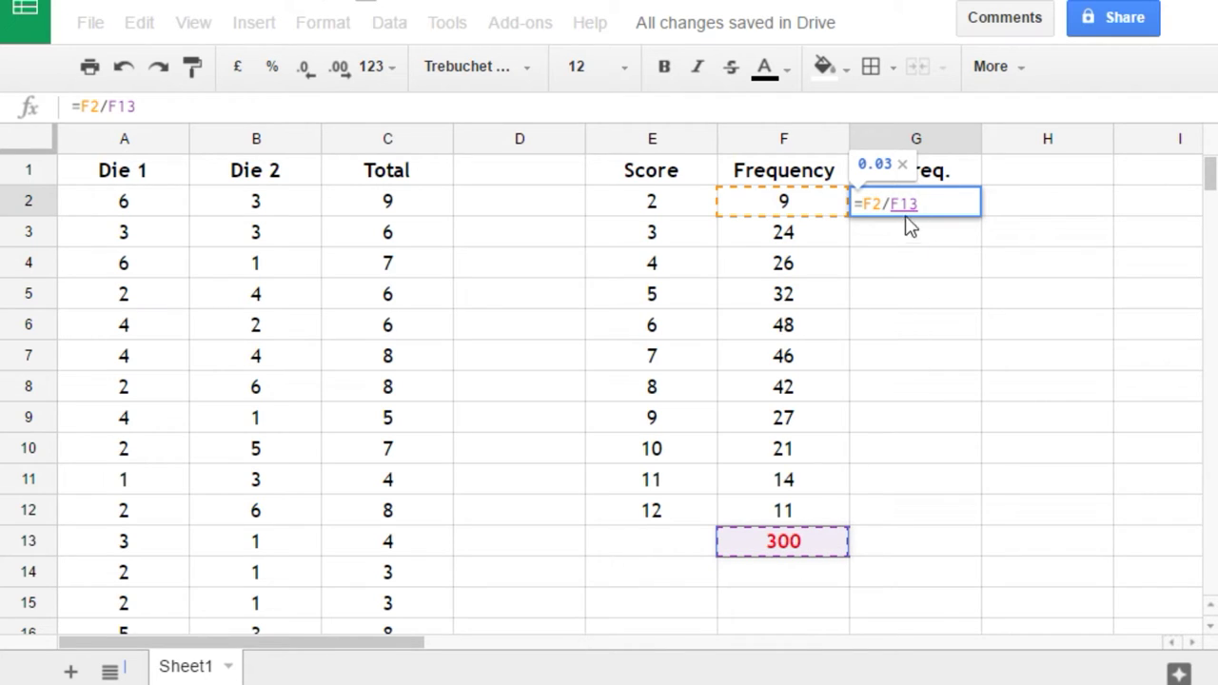
pyautogui.click(899, 203)
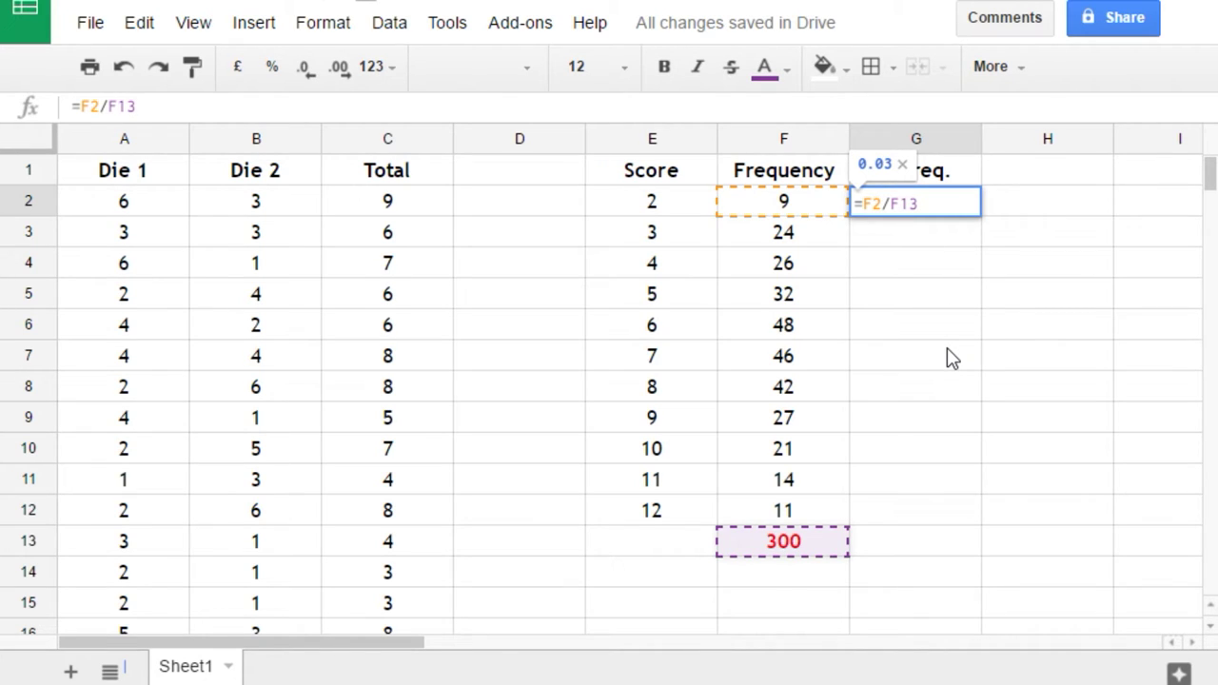
pyautogui.write('$')
pyautogui.press('Return')
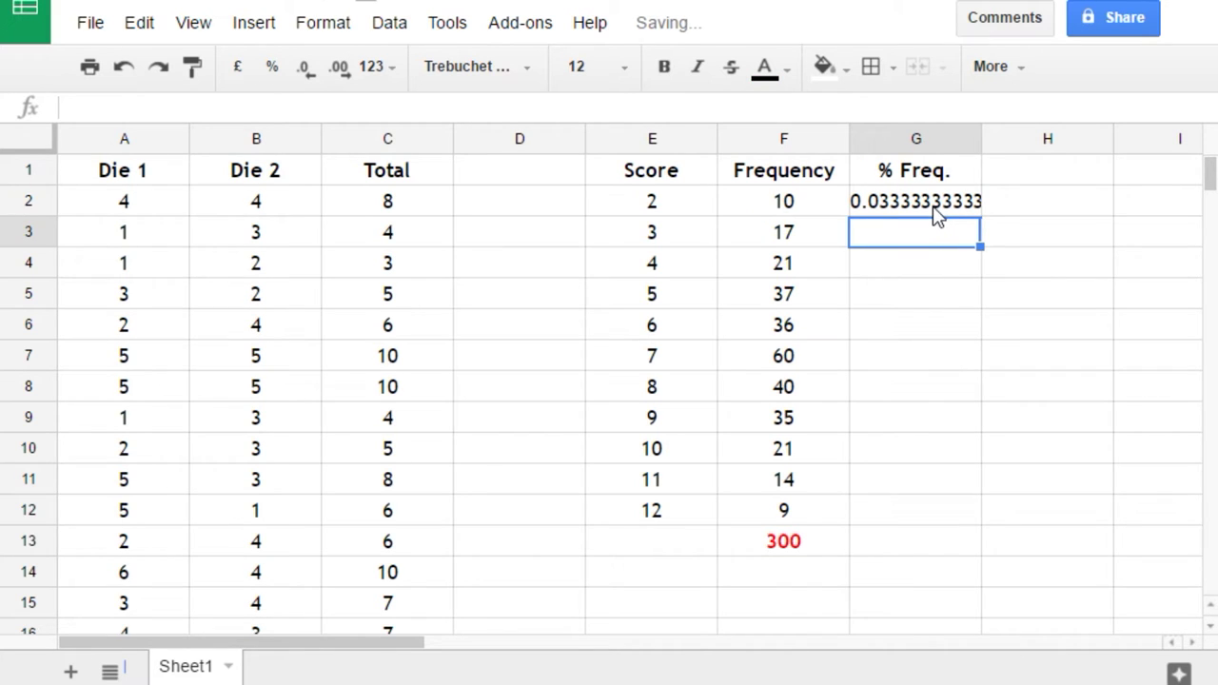
# Format G2 as a one-decimal percentage, reading 4.3%.
pyautogui.click(931, 209)
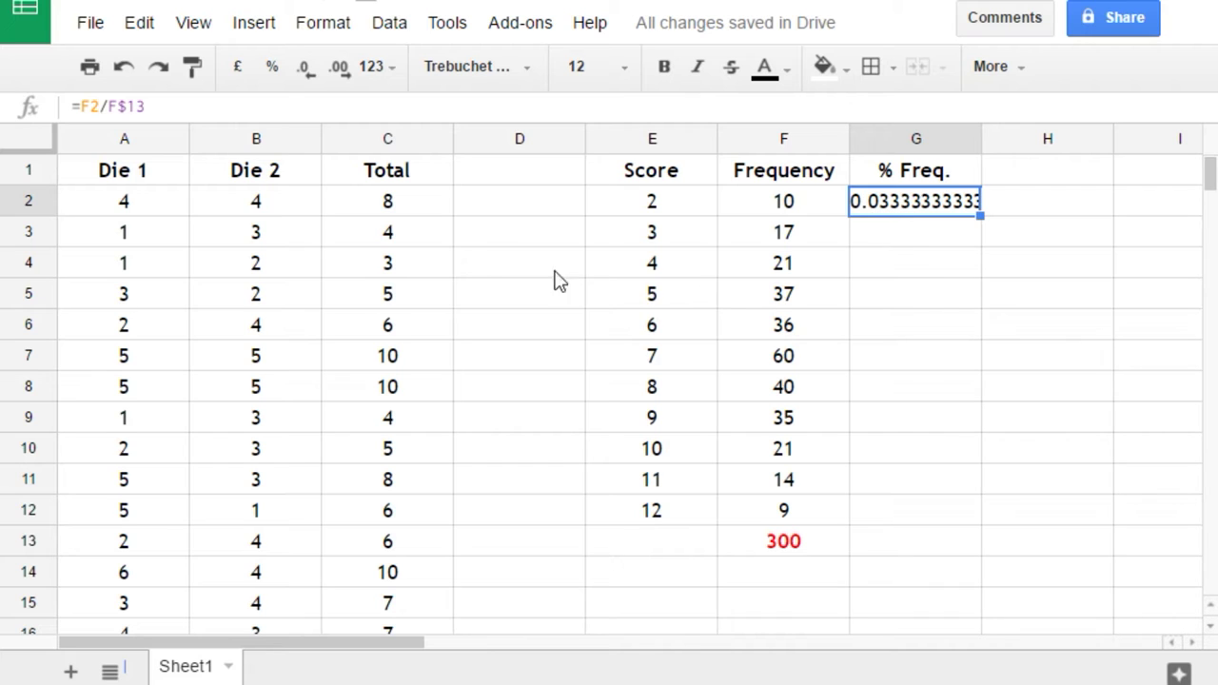
pyautogui.click(273, 68)
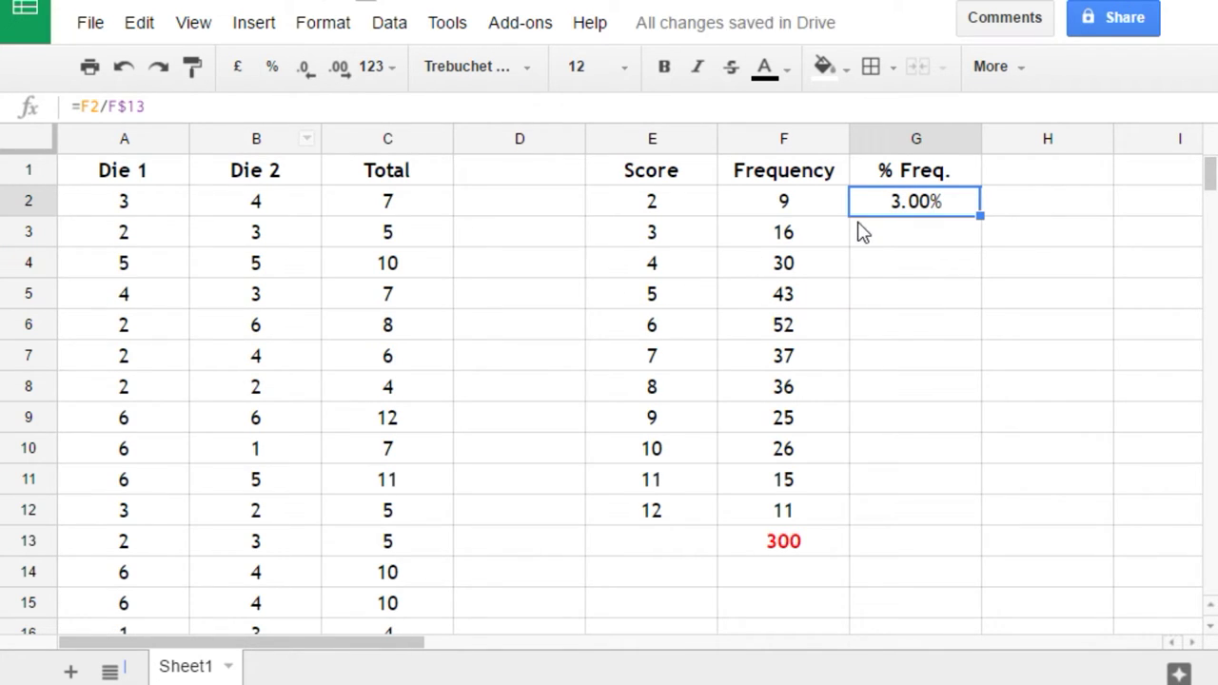
pyautogui.click(307, 76)
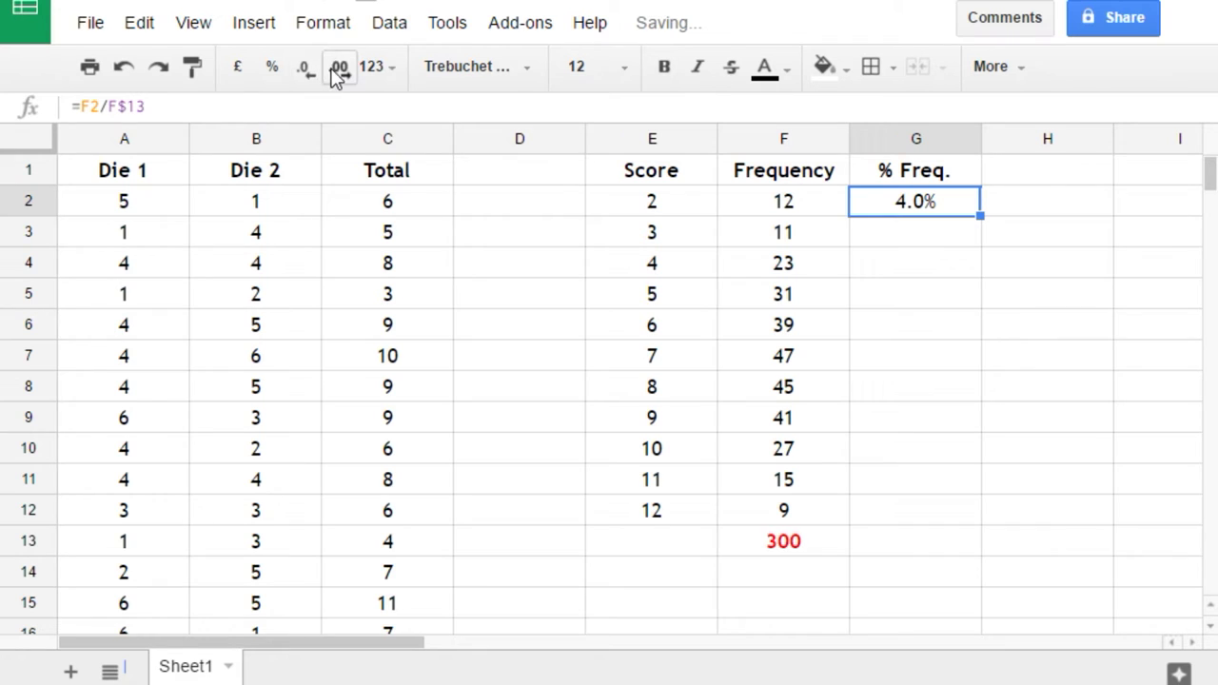
pyautogui.click(340, 68)
pyautogui.click(341, 73)
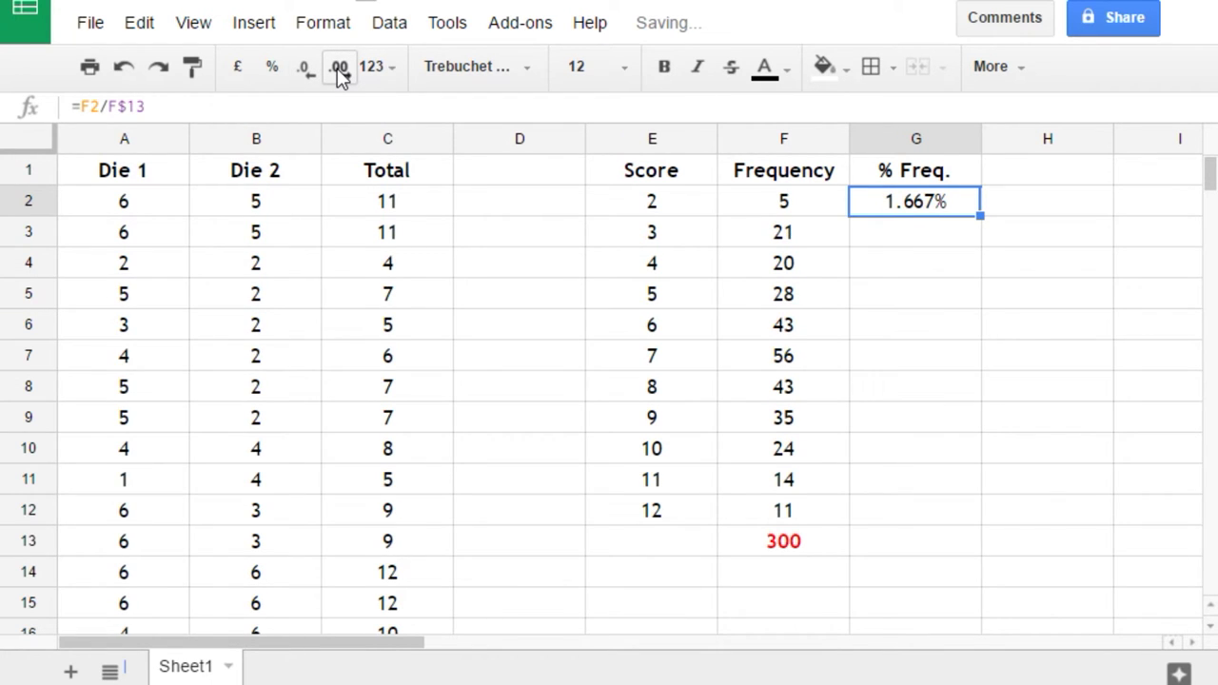
pyautogui.click(308, 72)
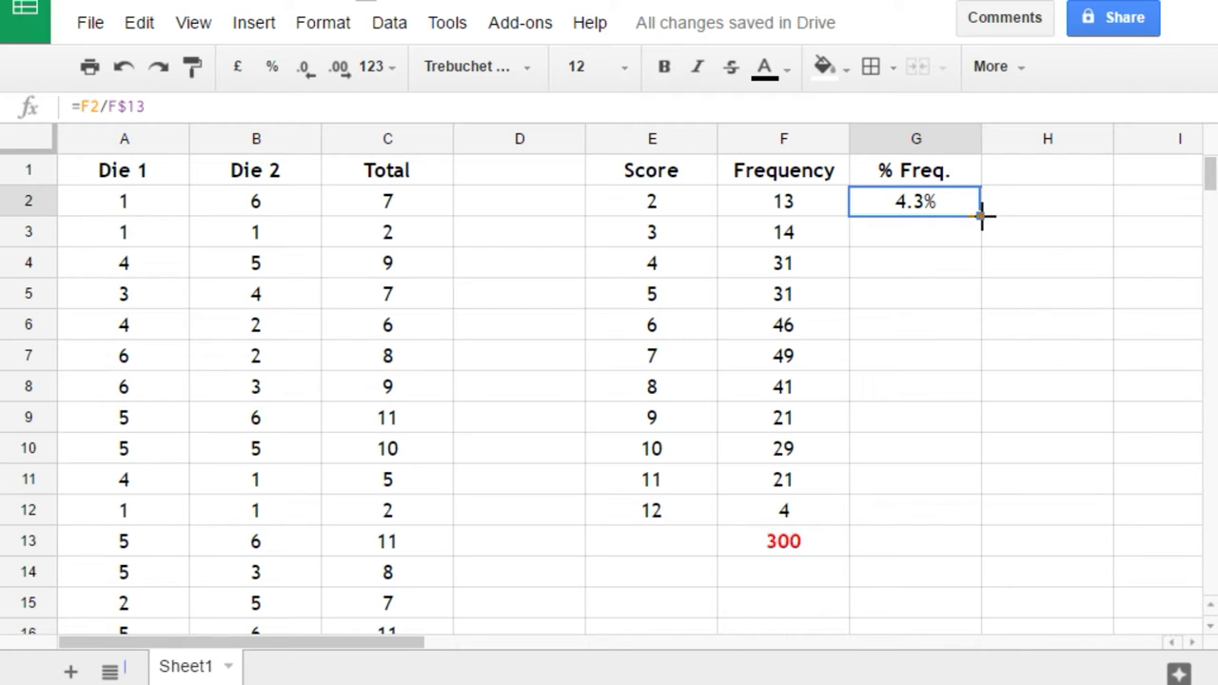
# Fill G2's percentage formula down through G12.
pyautogui.moveTo(981, 215); pyautogui.dragTo(979, 517)
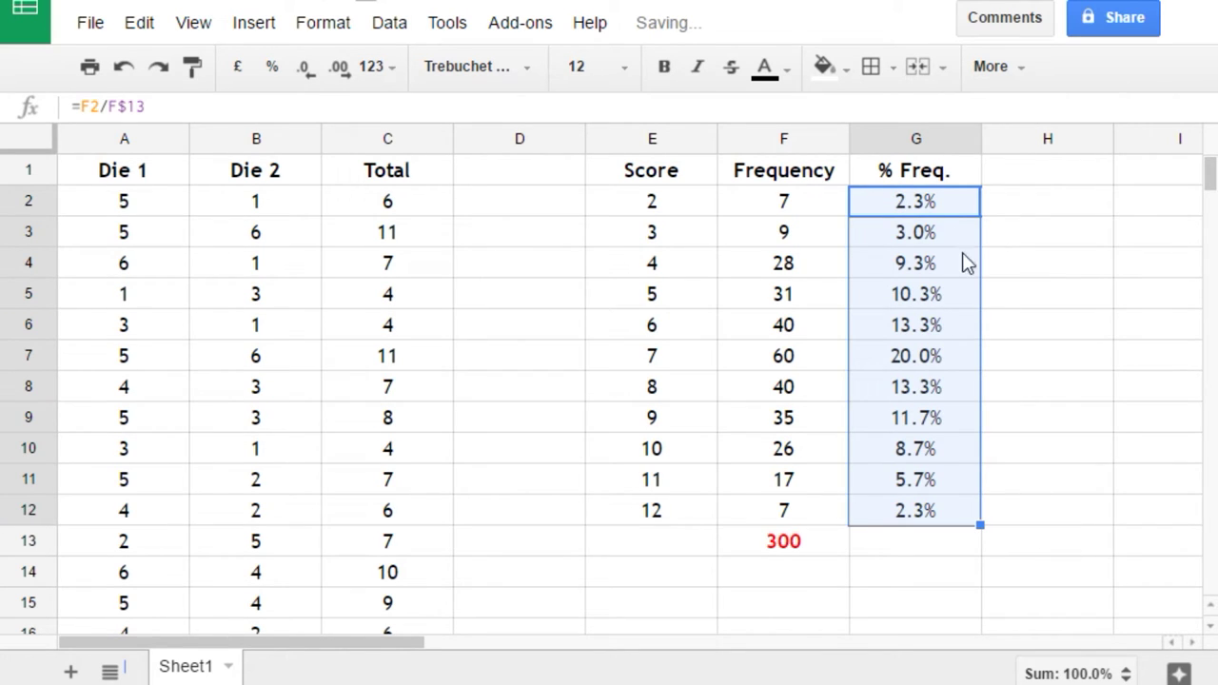
pyautogui.click(1076, 484)
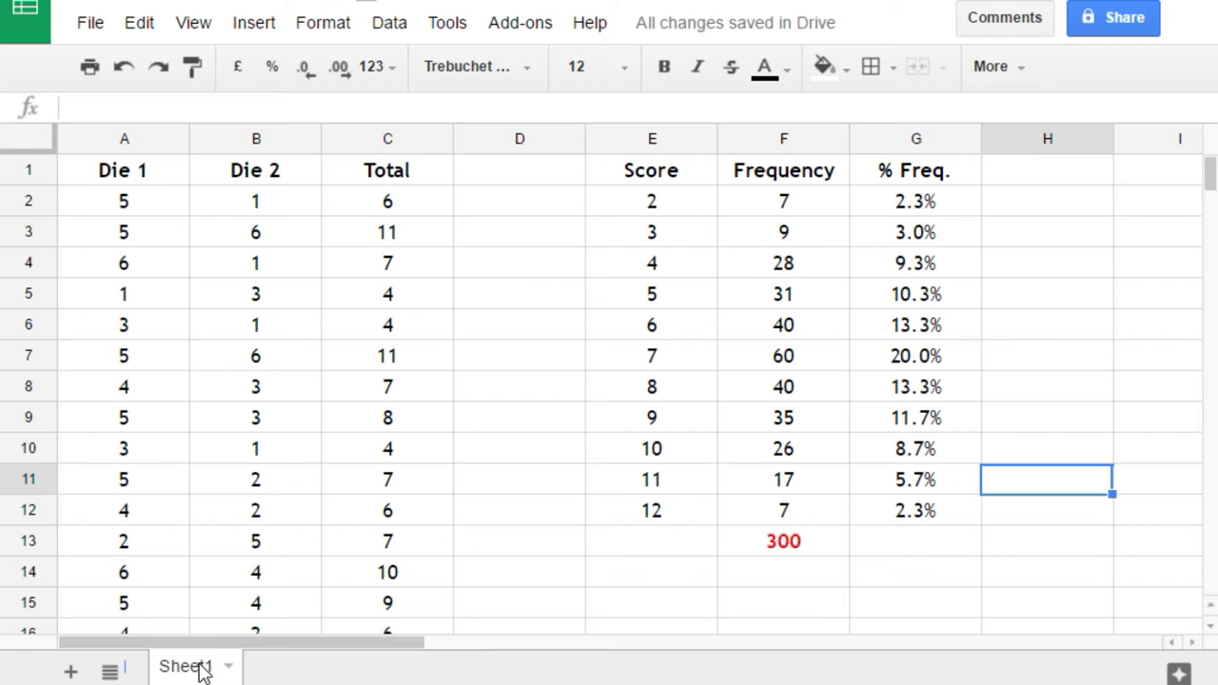
# Rename the Sheet1 tab to Data.
pyautogui.doubleClick(200, 669)
pyautogui.write('Data')
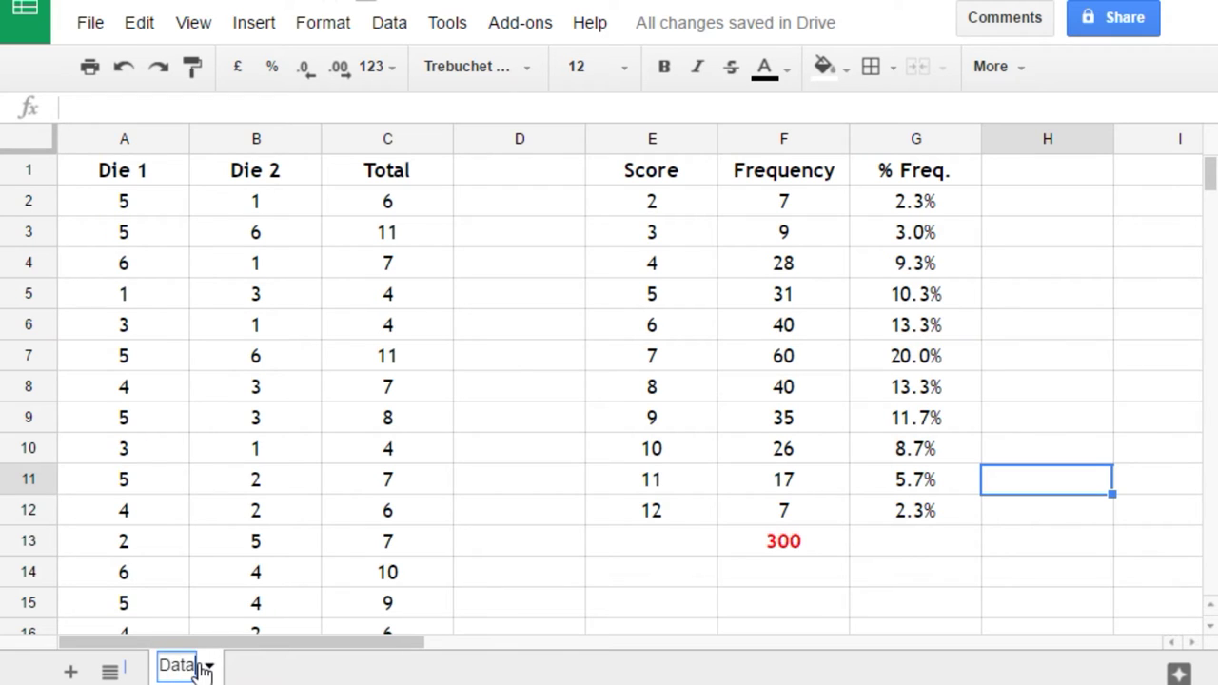
pyautogui.click(549, 610)
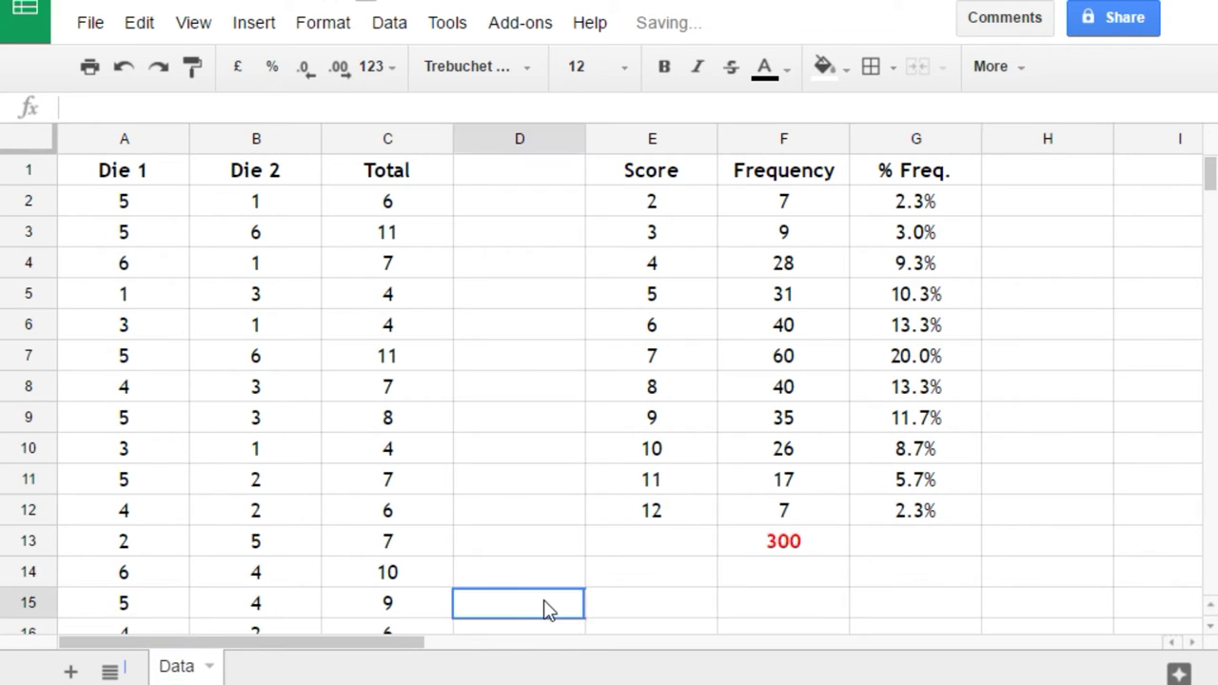
pyautogui.doubleClick(176, 668)
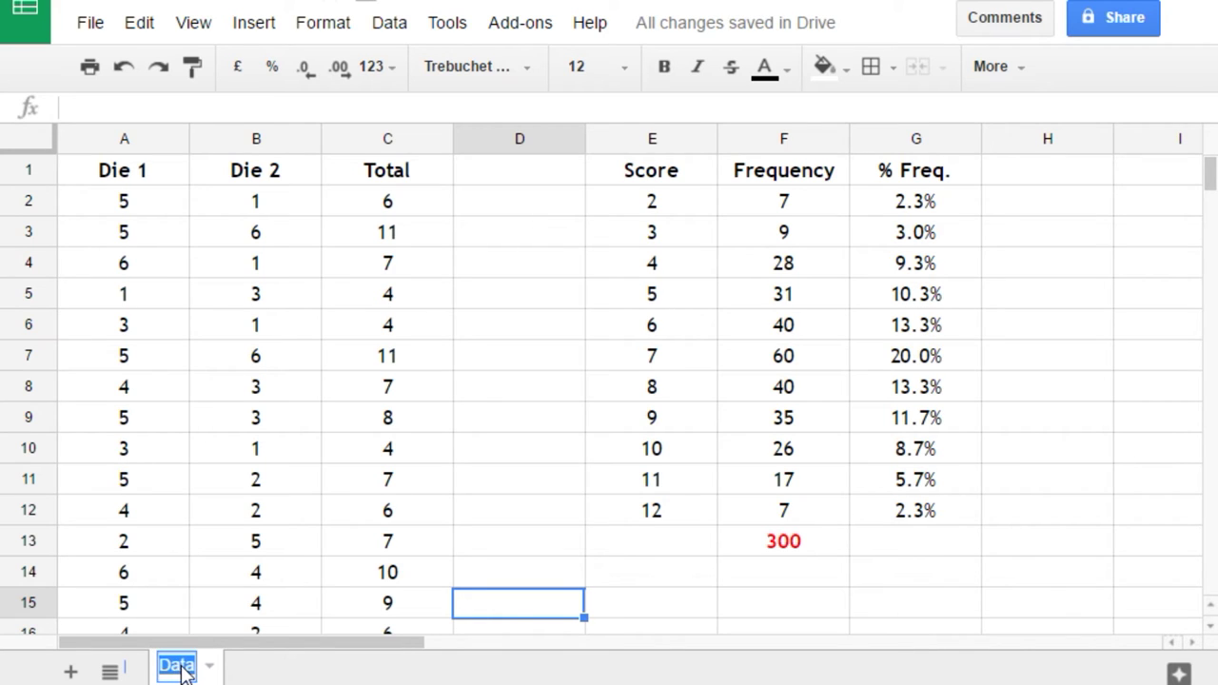
pyautogui.click(530, 547)
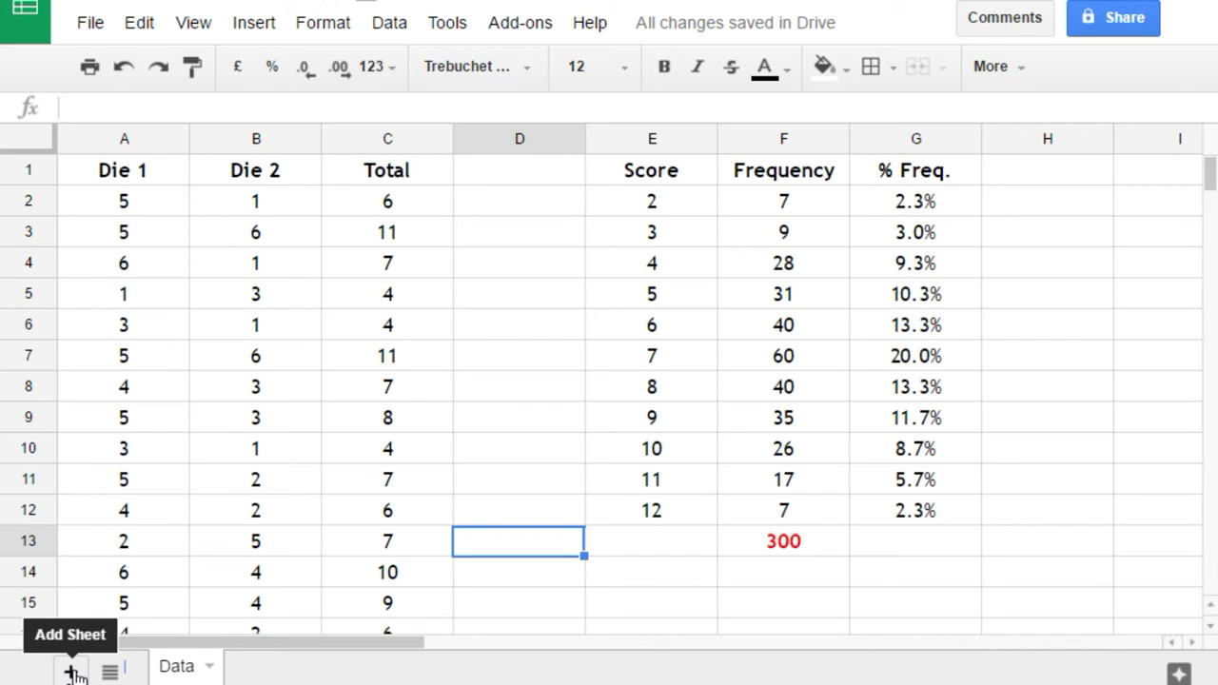
# Add a new sheet named Graph, then return to the Data sheet.
pyautogui.click(73, 671)
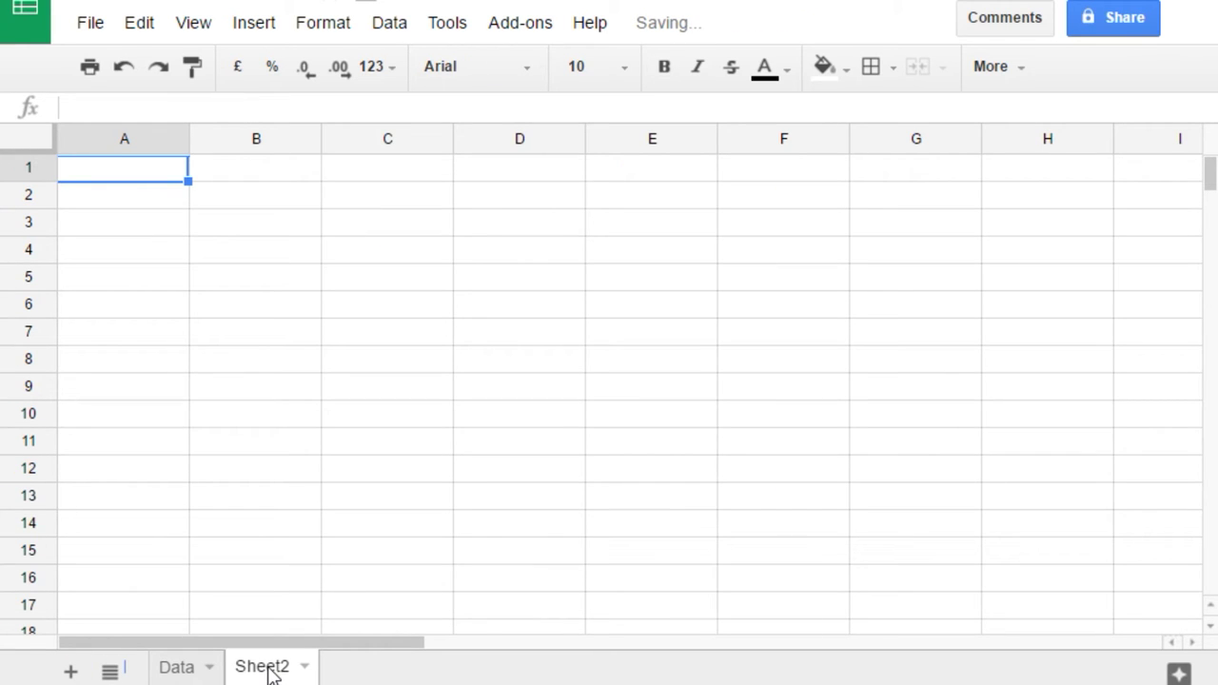
pyautogui.doubleClick(271, 669)
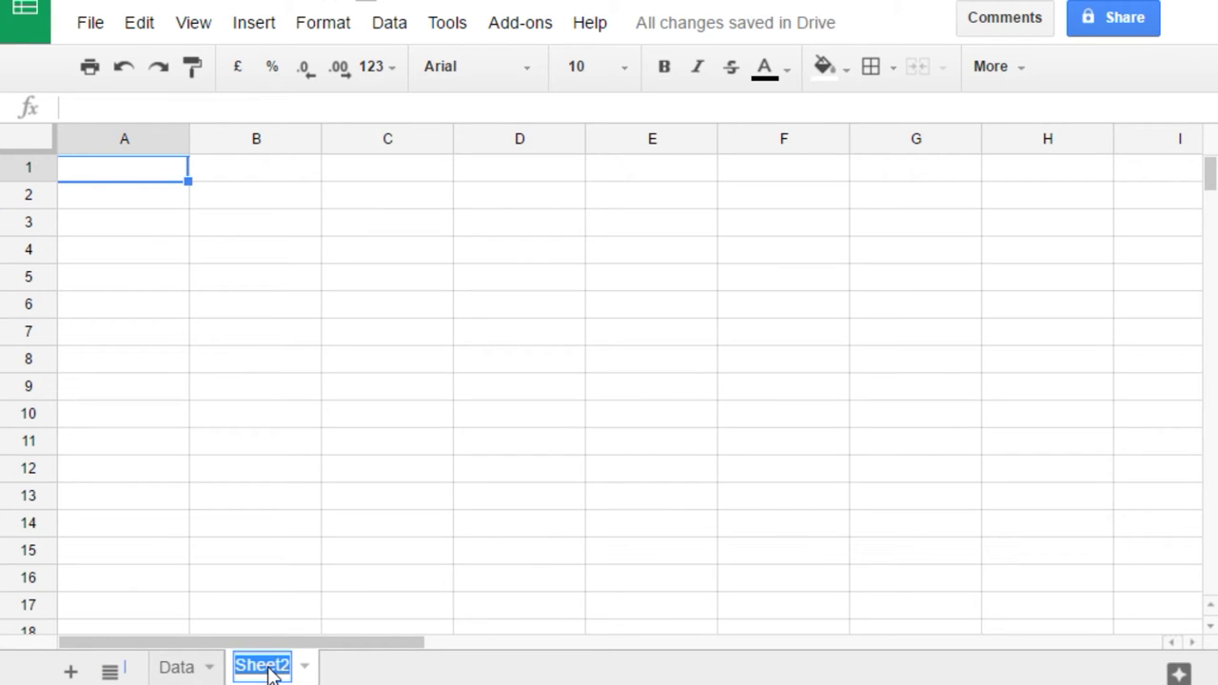
pyautogui.write('Gr')
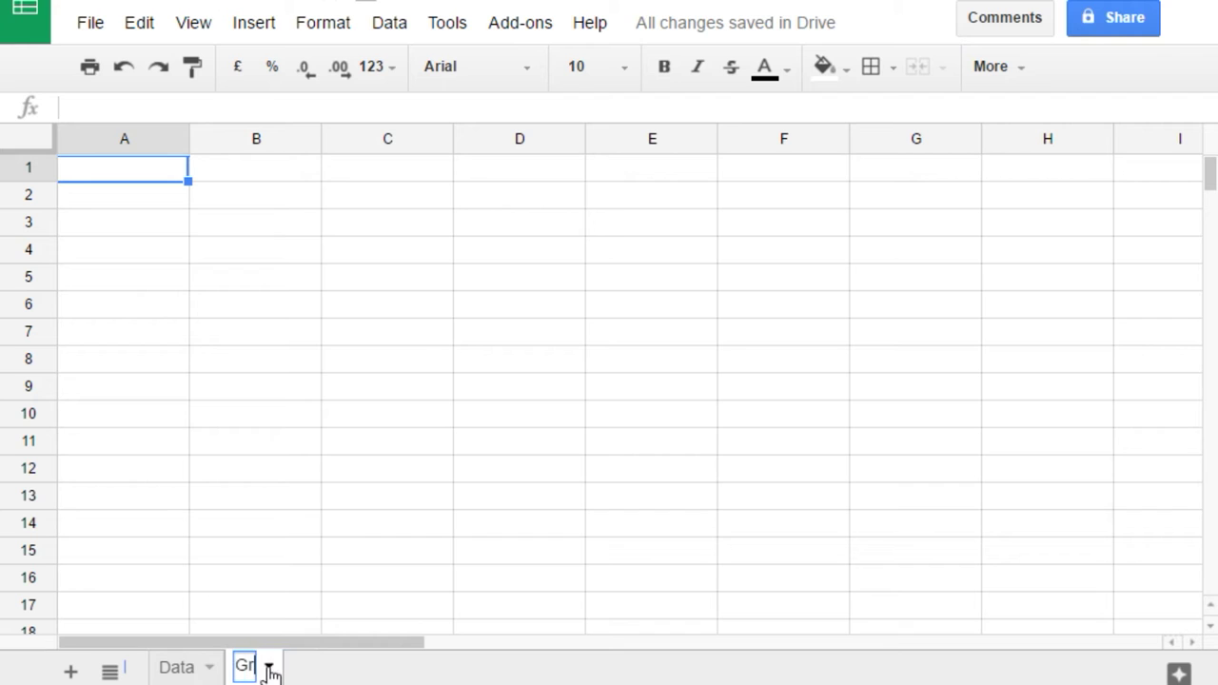
pyautogui.write('aph')
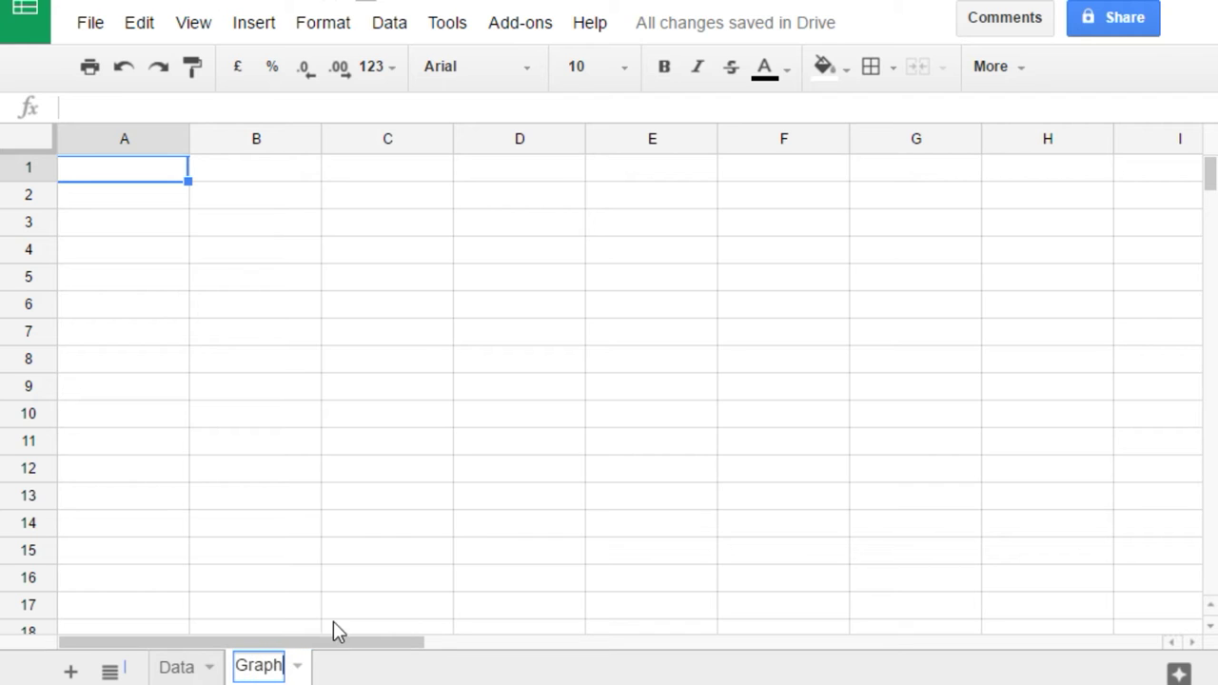
pyautogui.click(365, 583)
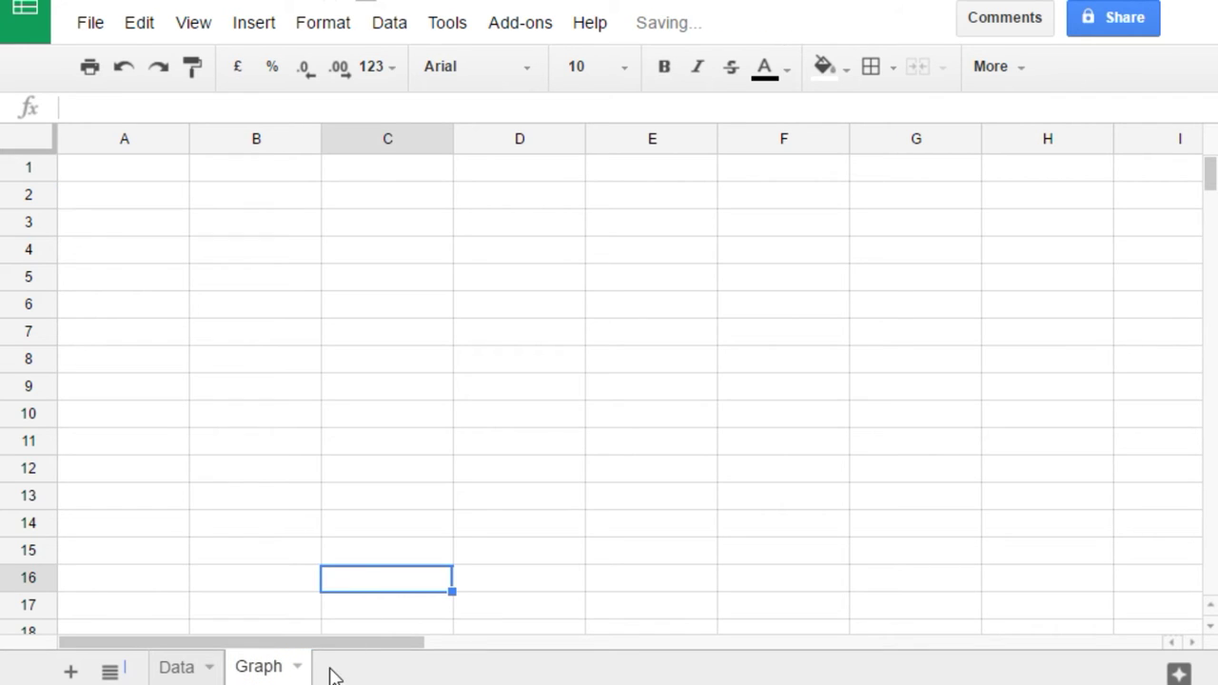
pyautogui.click(179, 668)
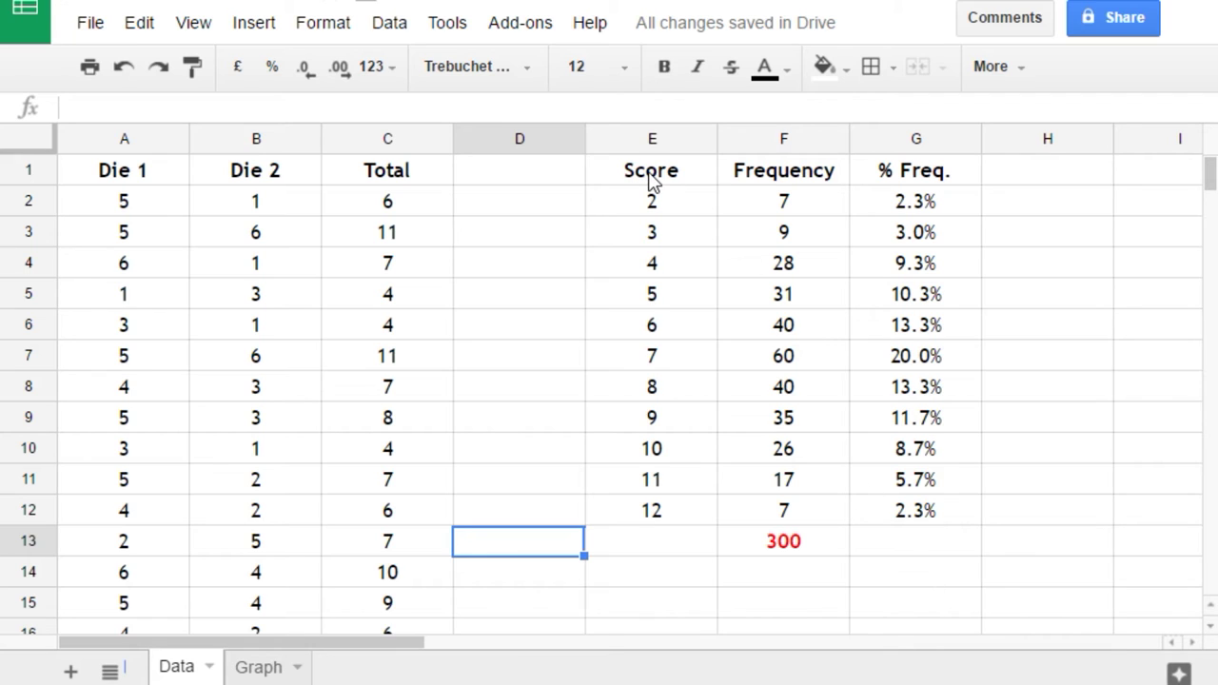
# Copy the E1:G13 frequency table, including the 300 total, with Edit > Copy.
pyautogui.moveTo(648, 176)
pyautogui.mouseDown()
pyautogui.moveTo(881, 542)
pyautogui.moveTo(861, 549)
pyautogui.mouseUp()
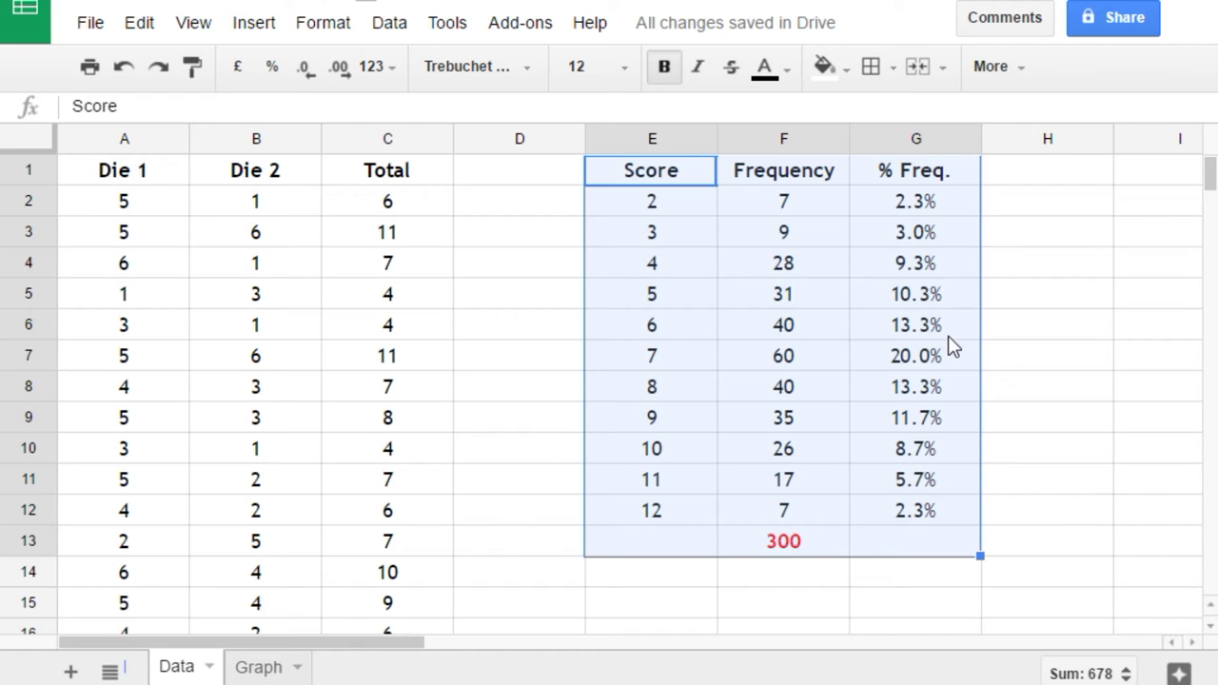
pyautogui.click(143, 23)
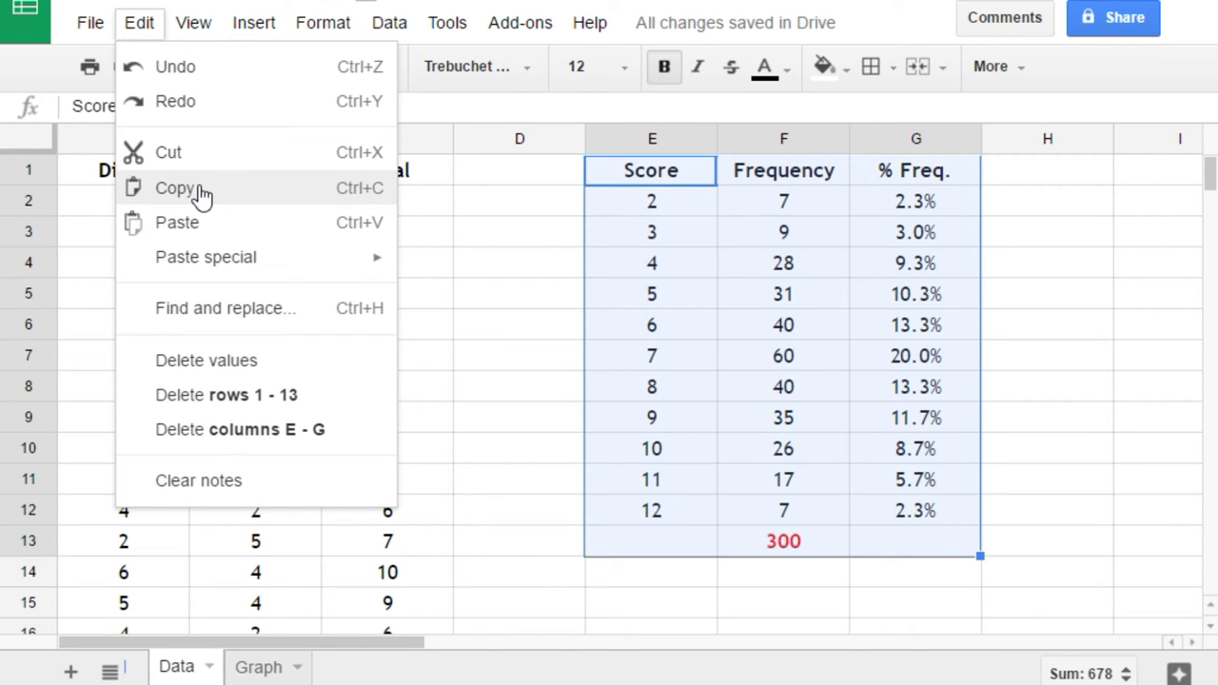
pyautogui.click(176, 188)
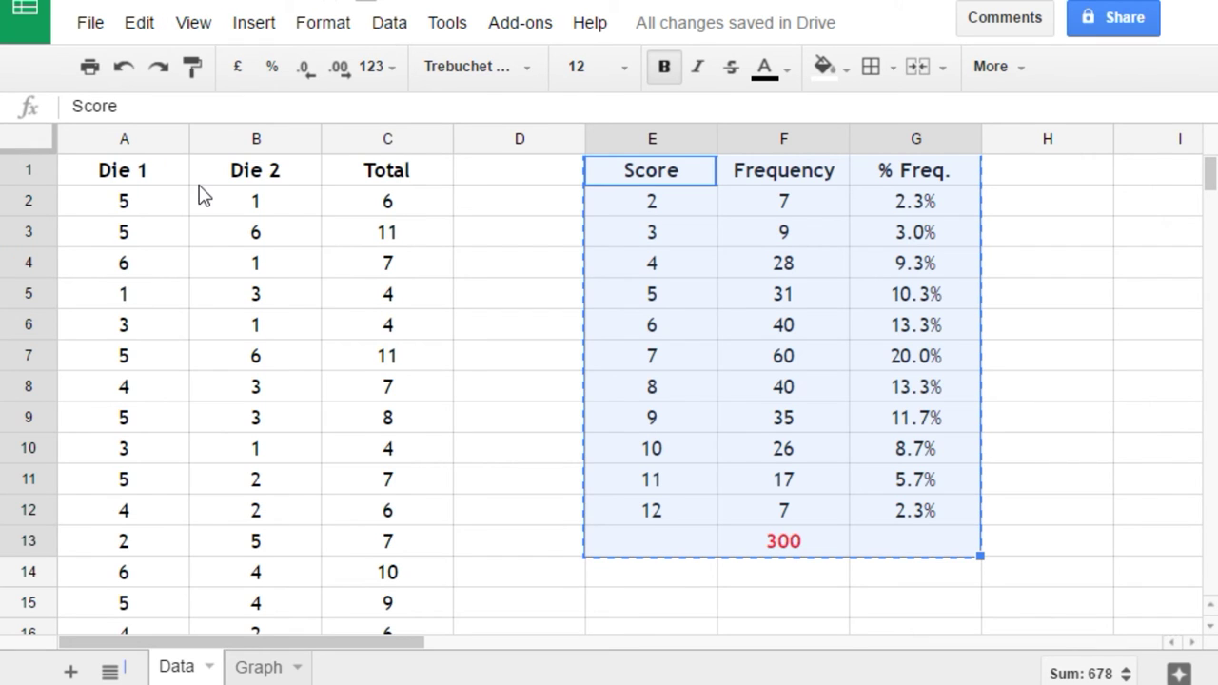
pyautogui.click(257, 668)
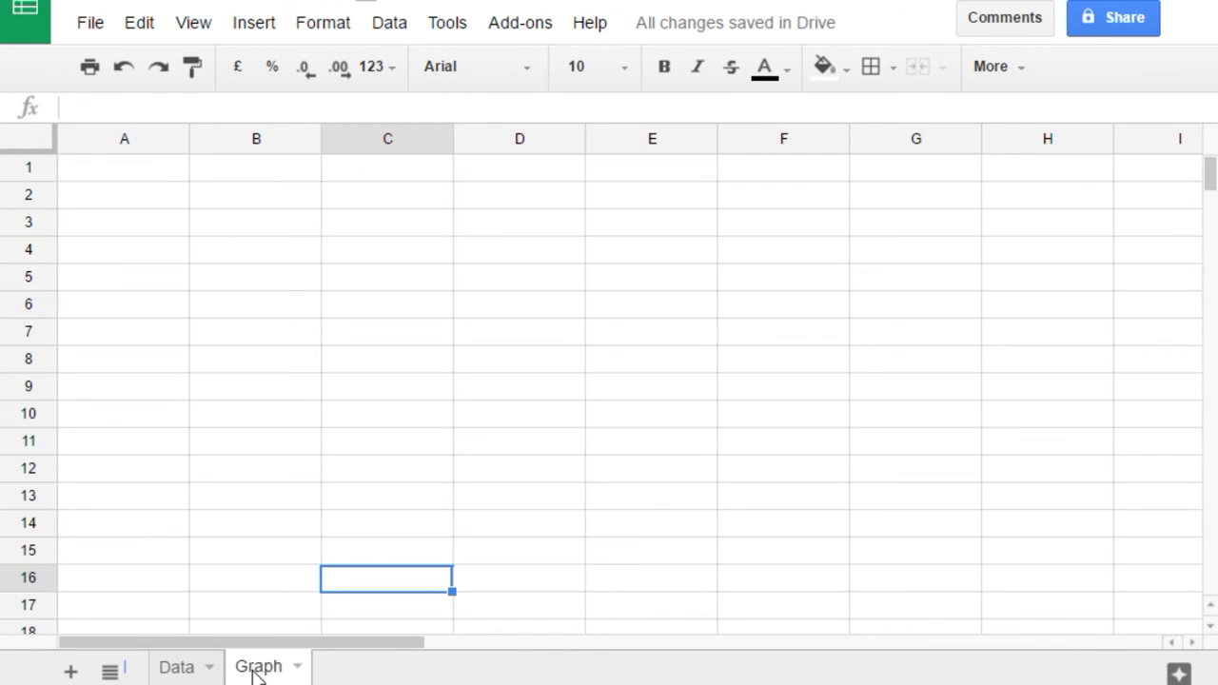
# Paste only the table's values into A1 of the Graph sheet.
pyautogui.click(148, 171)
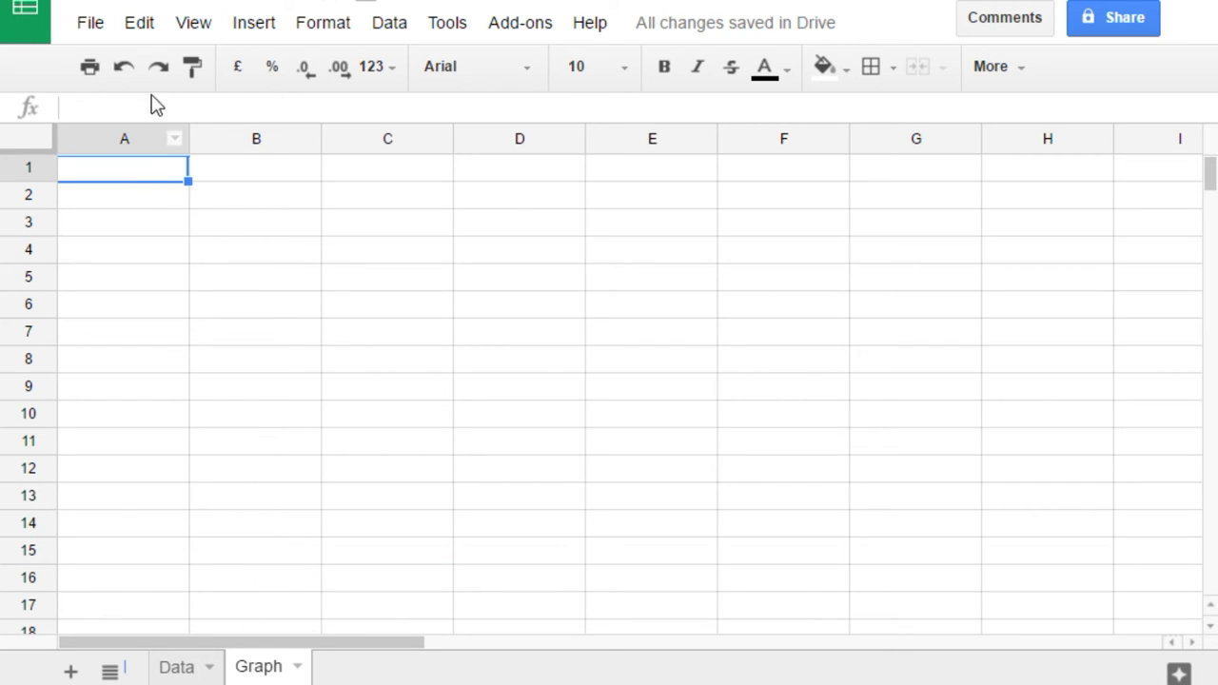
pyautogui.click(152, 29)
pyautogui.moveTo(205, 257)
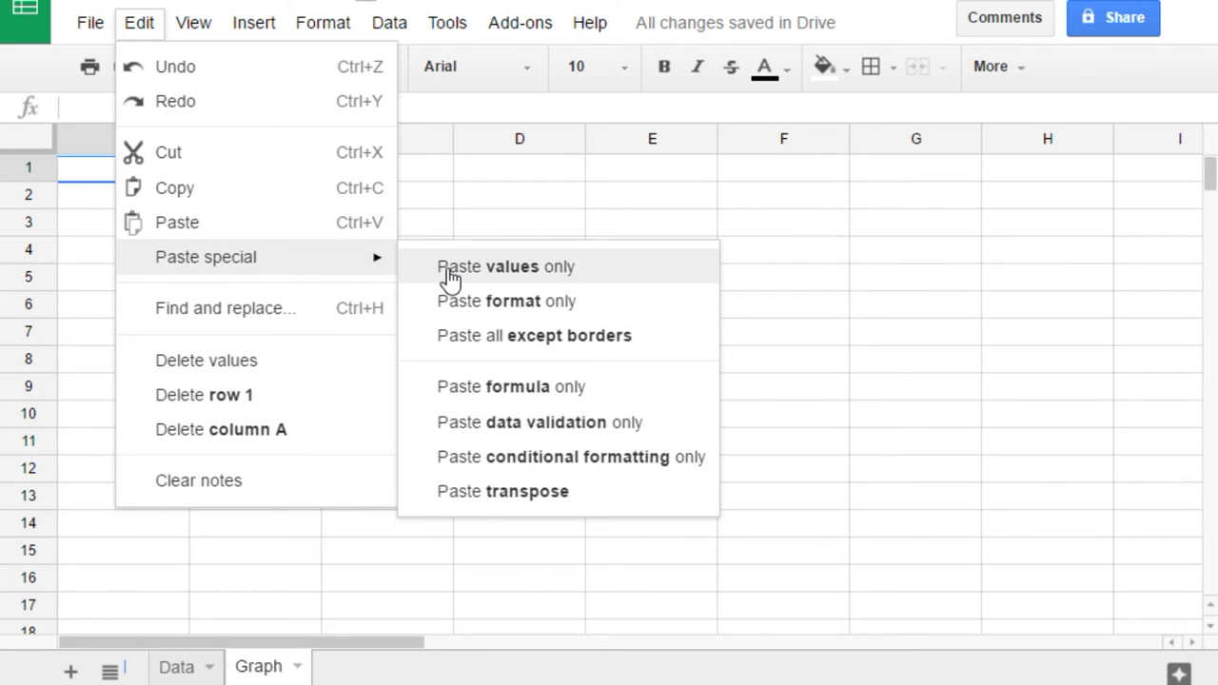
pyautogui.click(455, 273)
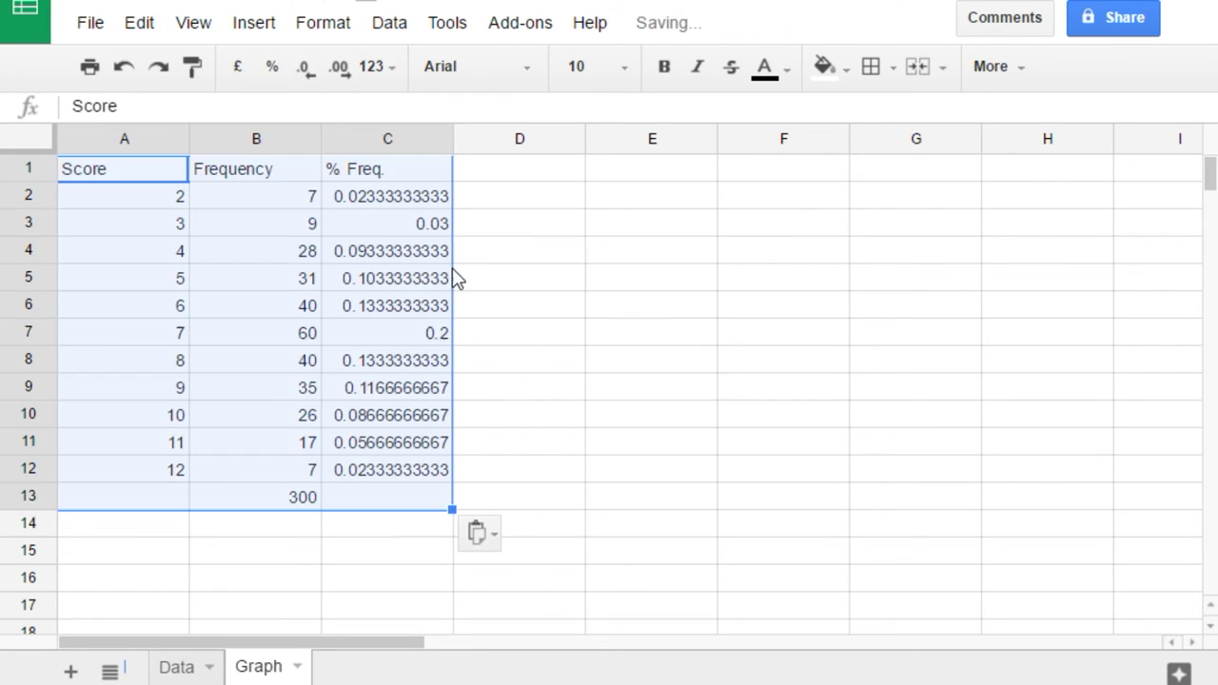
# Format the % Freq. values in C2:C12 as one-decimal percentages.
pyautogui.click(576, 399)
pyautogui.moveTo(407, 476); pyautogui.dragTo(396, 201)
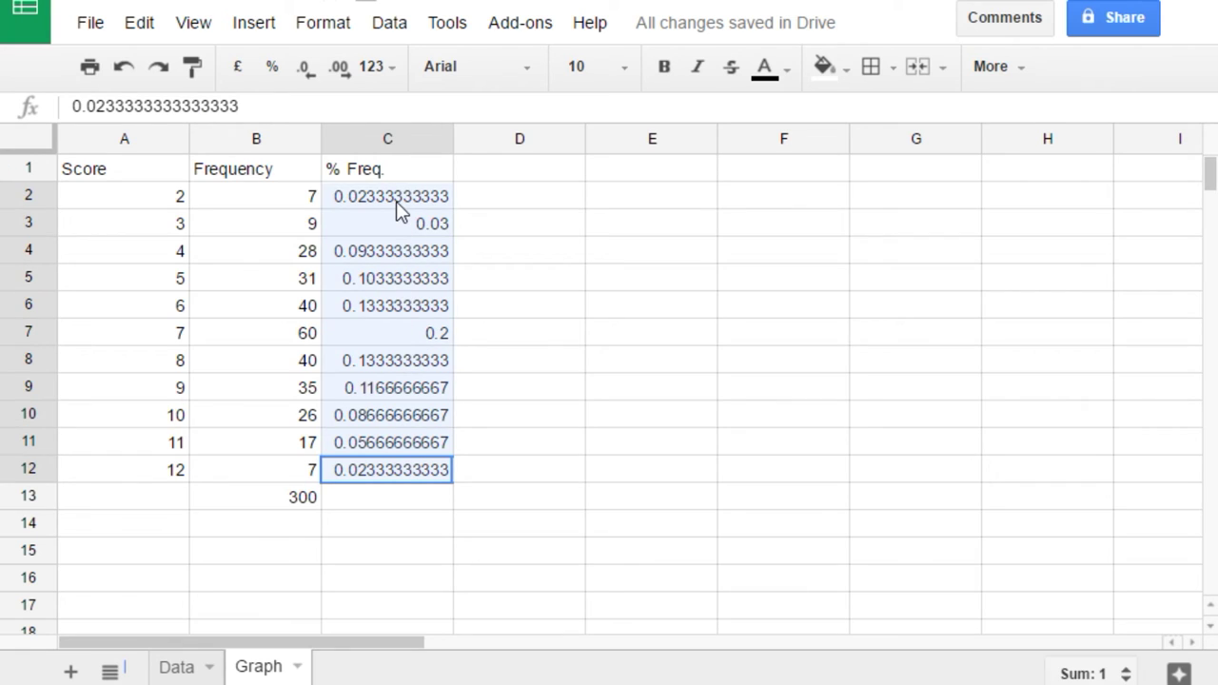
pyautogui.click(269, 68)
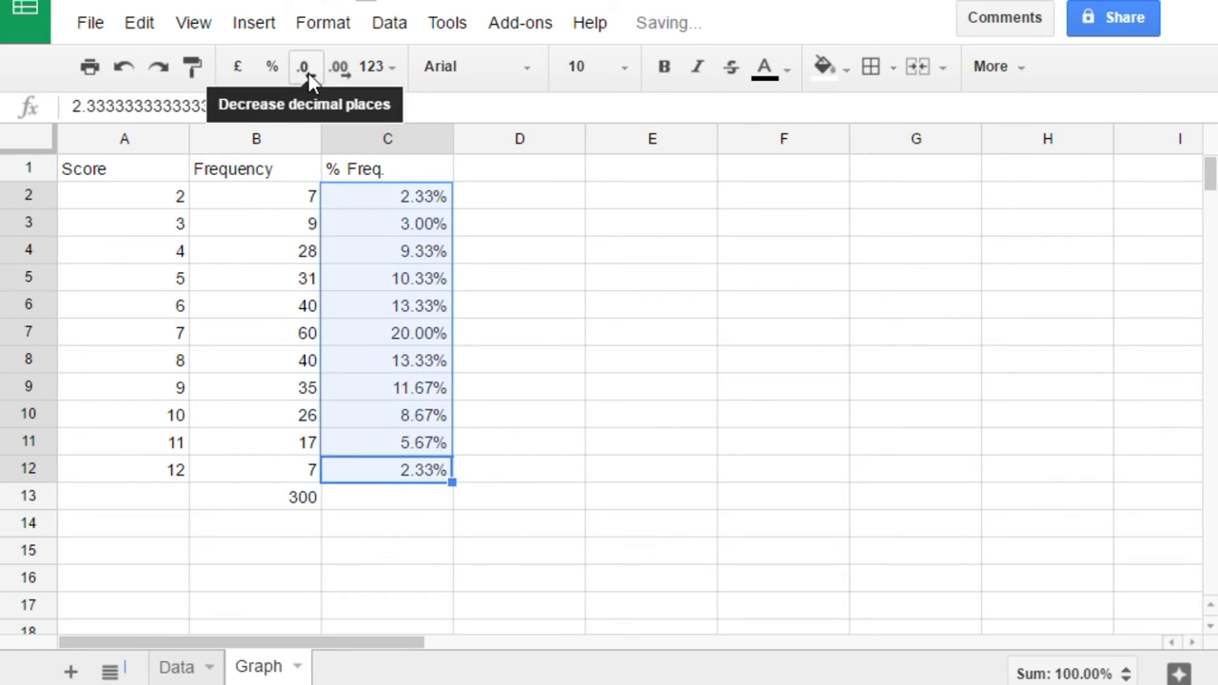
pyautogui.click(304, 67)
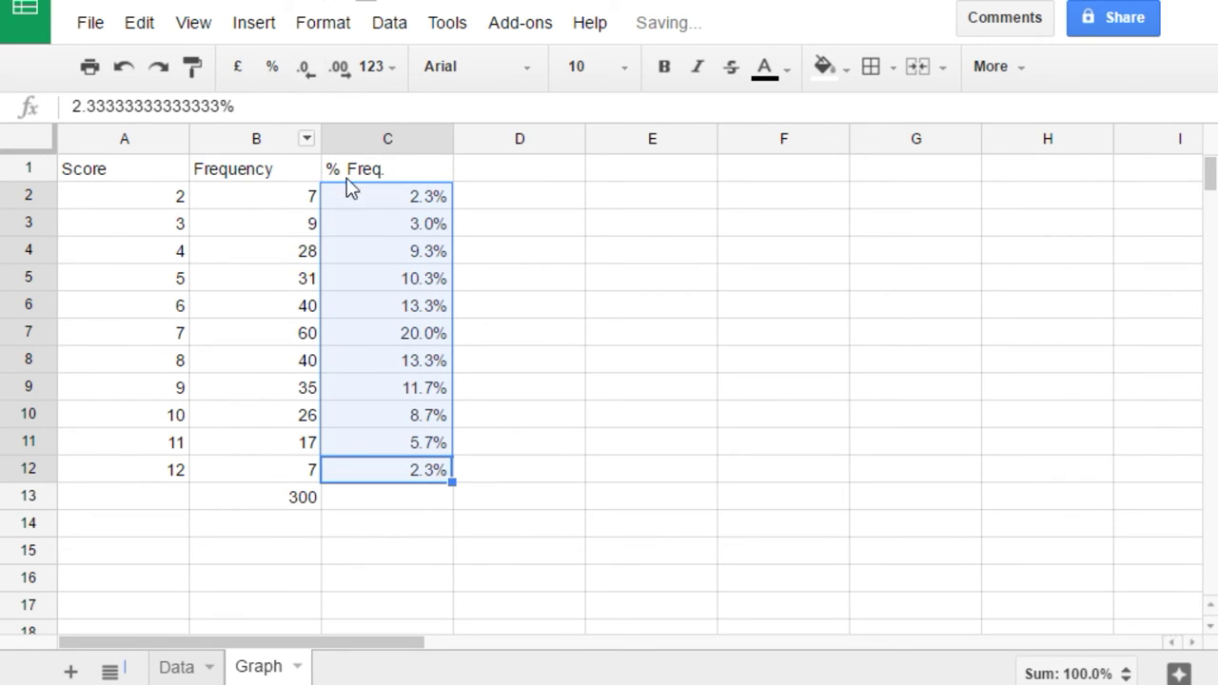
pyautogui.click(558, 288)
# Centre-align columns A to C of the pasted table.
pyautogui.moveTo(418, 143); pyautogui.dragTo(136, 141)
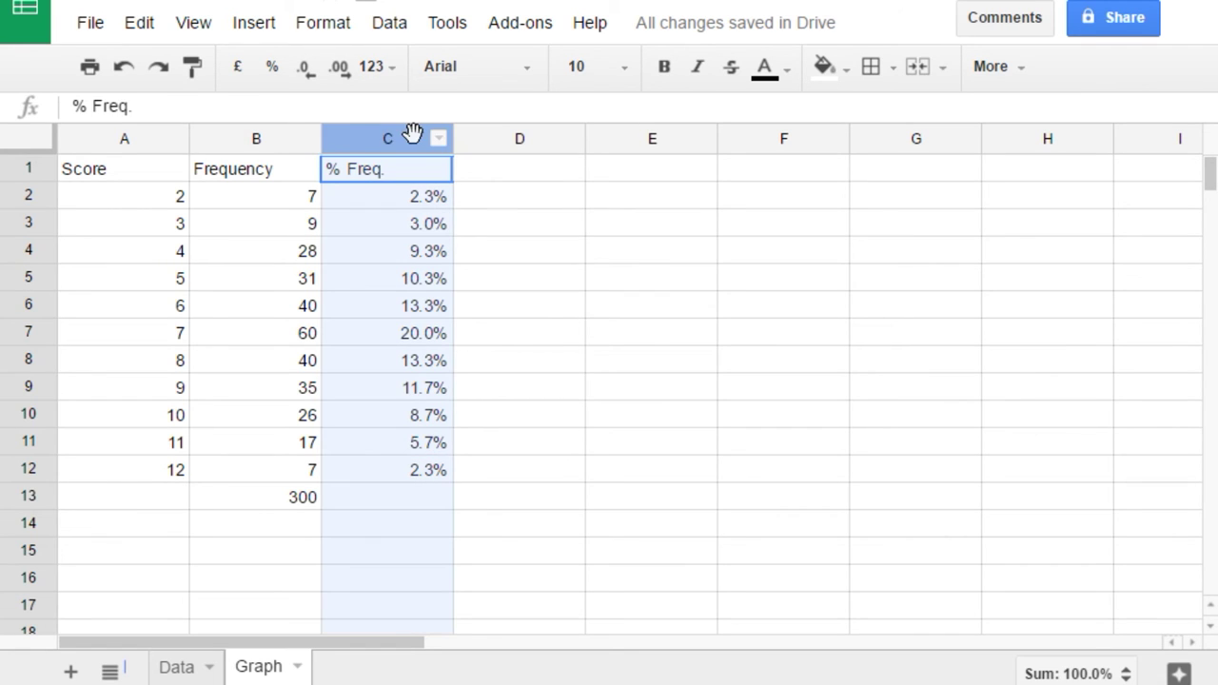
pyautogui.click(1013, 76)
pyautogui.click(701, 115)
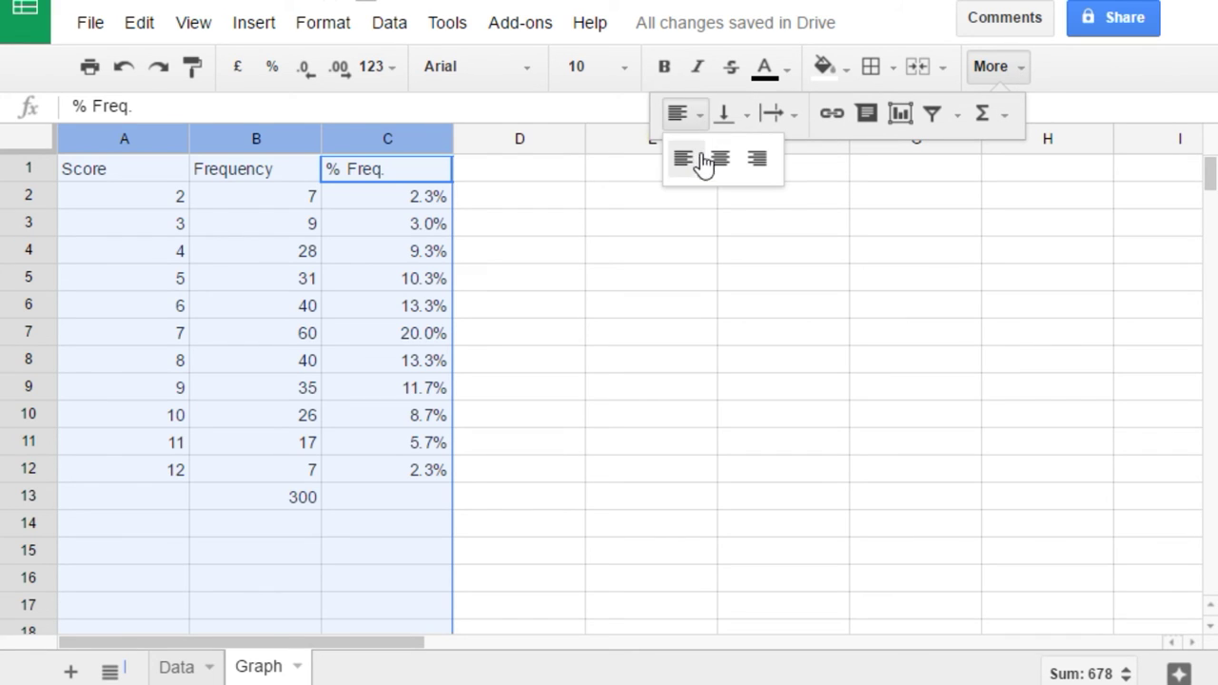
pyautogui.click(720, 158)
pyautogui.click(651, 371)
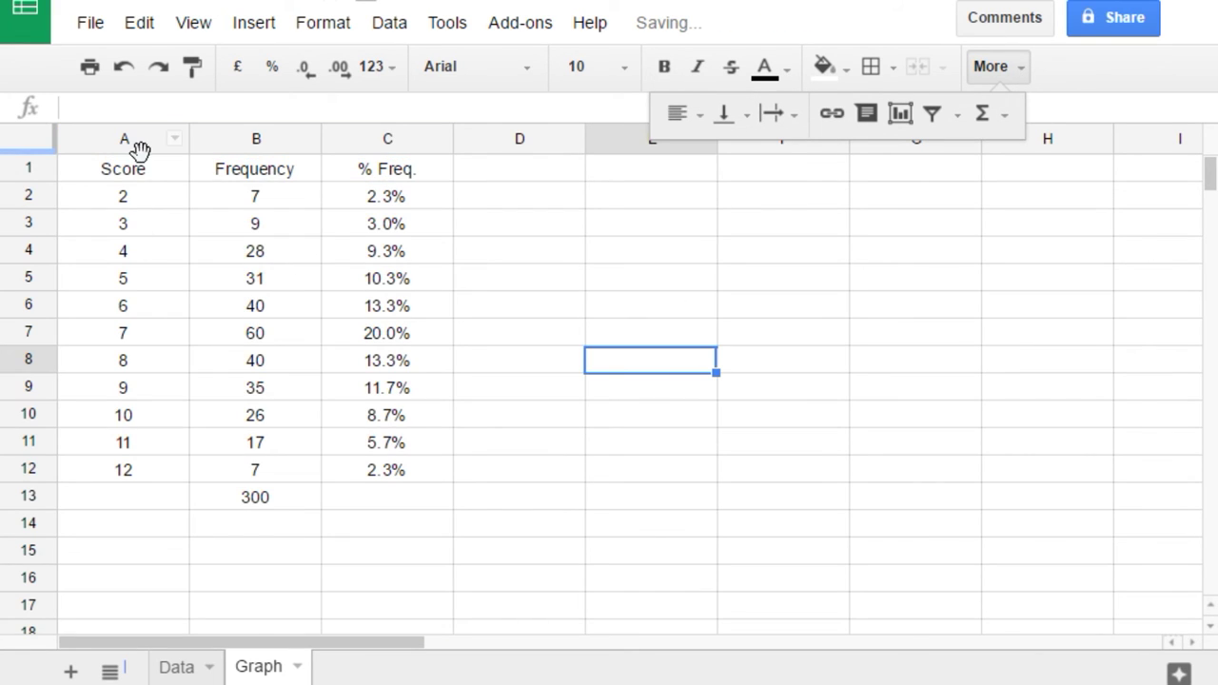
# Bold the headings, the B13 total and scores 2–12, and make the total red.
pyautogui.moveTo(144, 174); pyautogui.dragTo(354, 171)
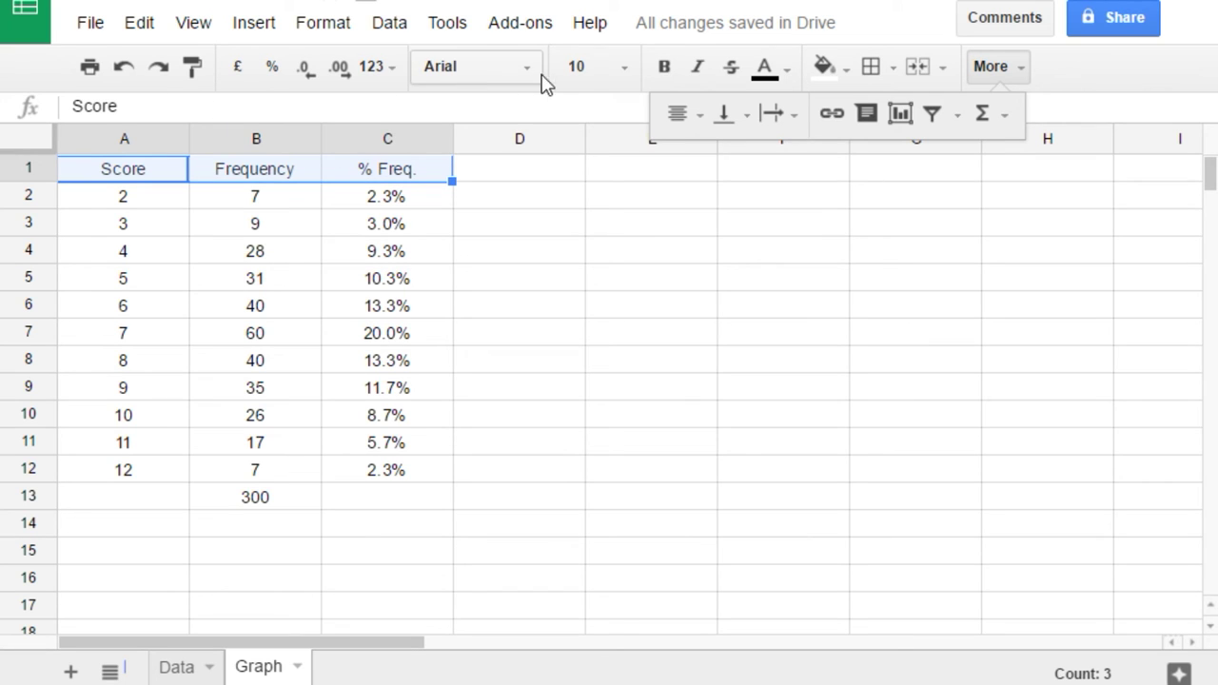
pyautogui.click(664, 69)
pyautogui.click(1022, 69)
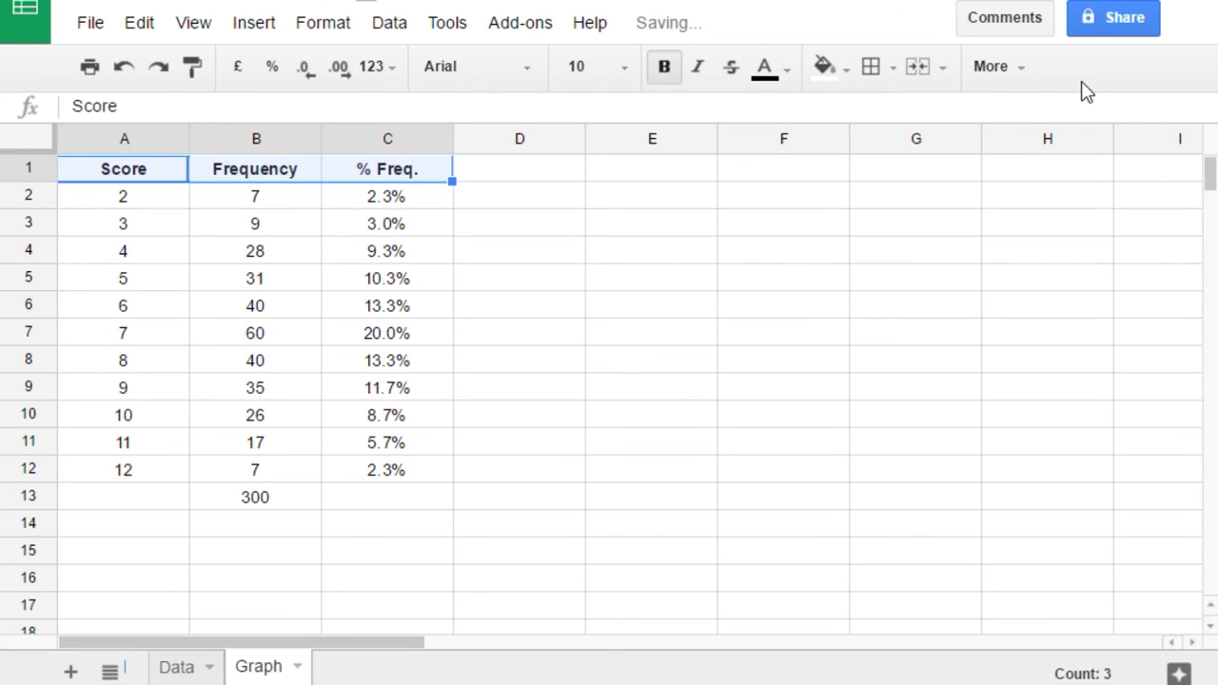
pyautogui.click(242, 496)
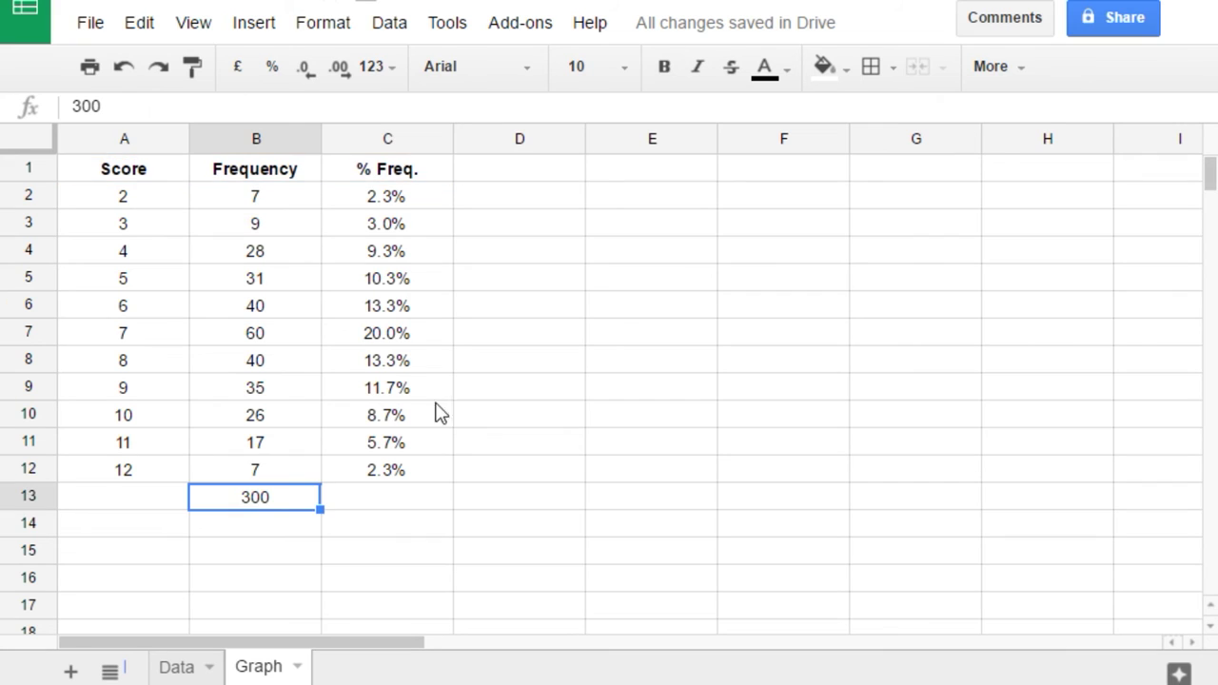
pyautogui.click(666, 75)
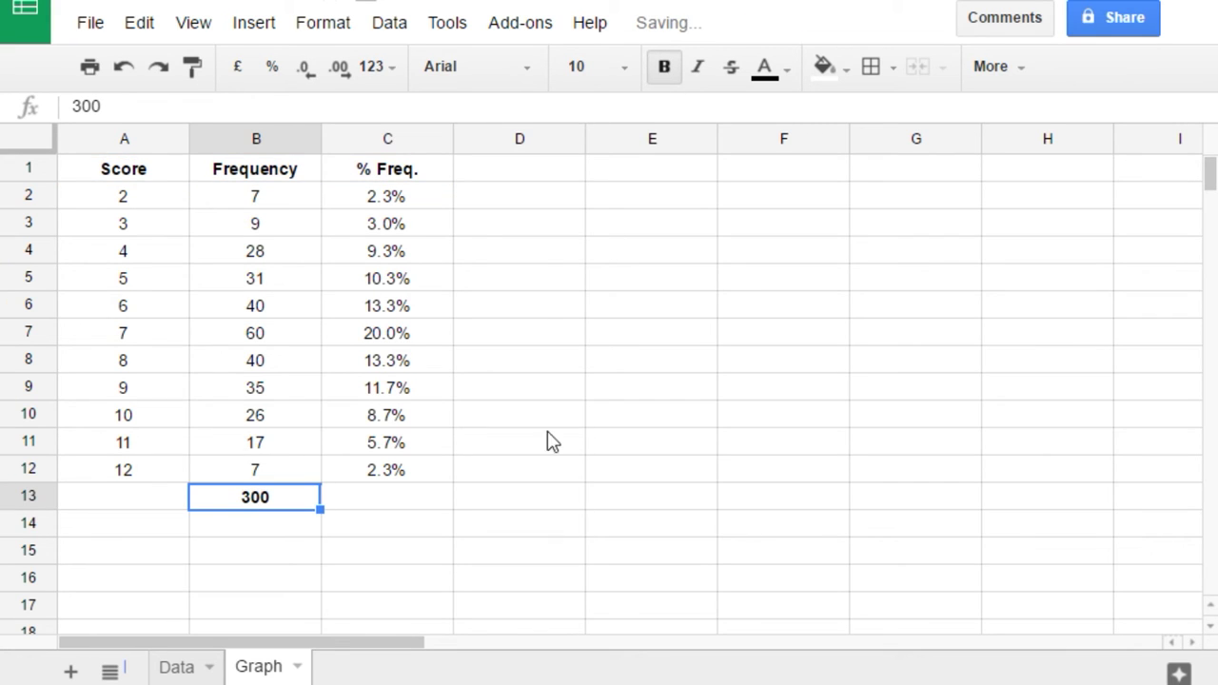
pyautogui.click(786, 68)
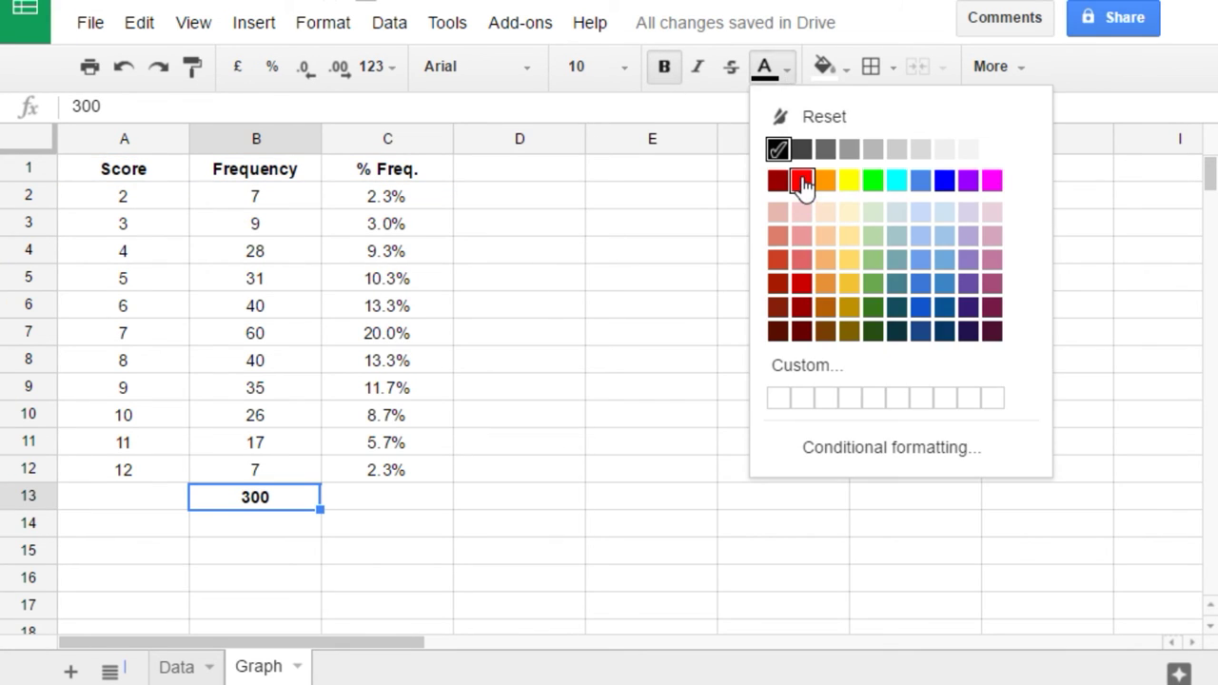
pyautogui.click(799, 180)
pyautogui.moveTo(109, 467); pyautogui.dragTo(143, 196)
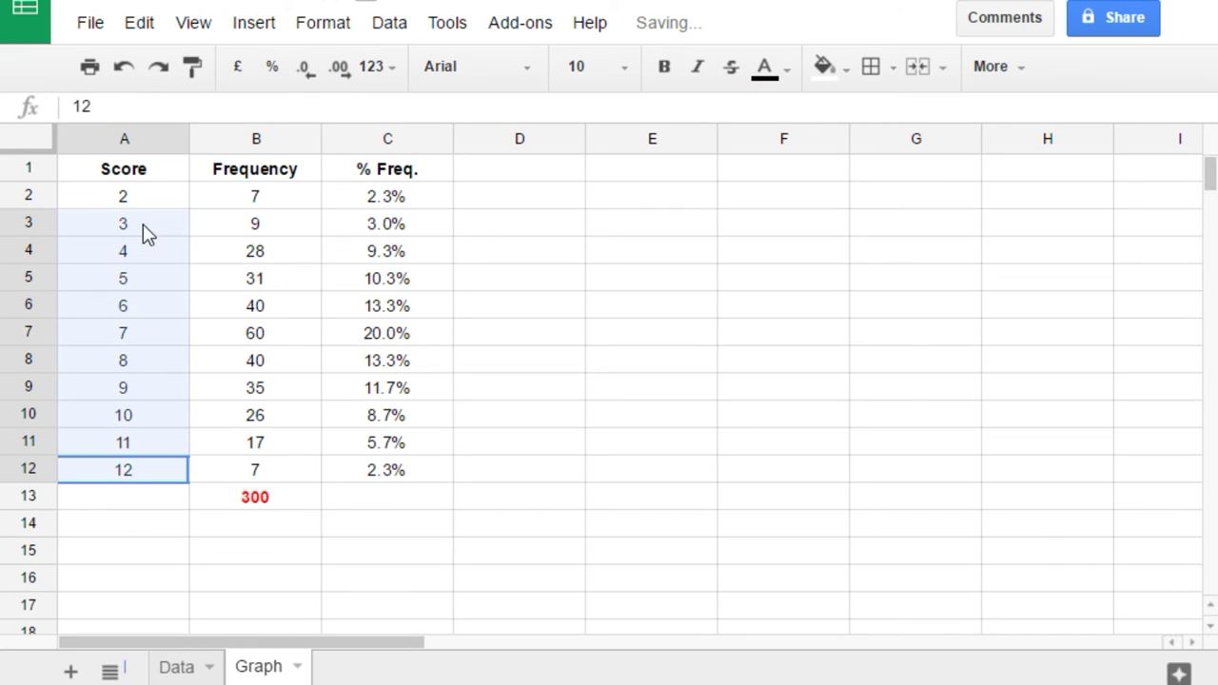
pyautogui.click(665, 68)
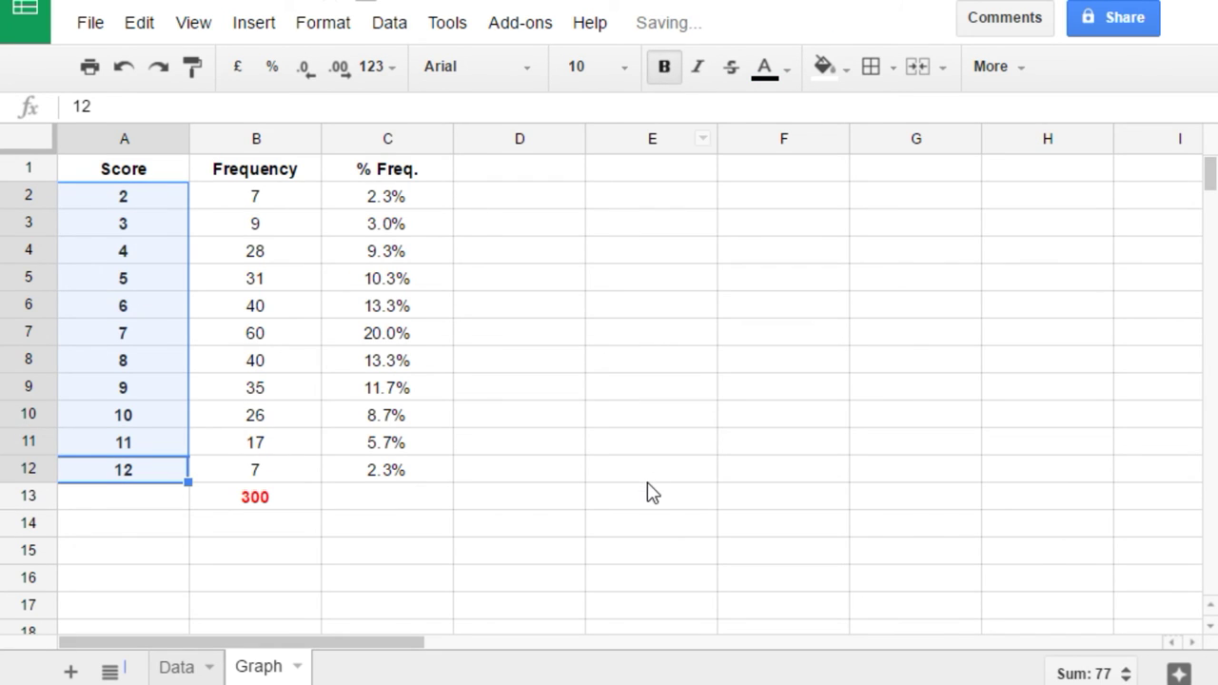
pyautogui.click(647, 475)
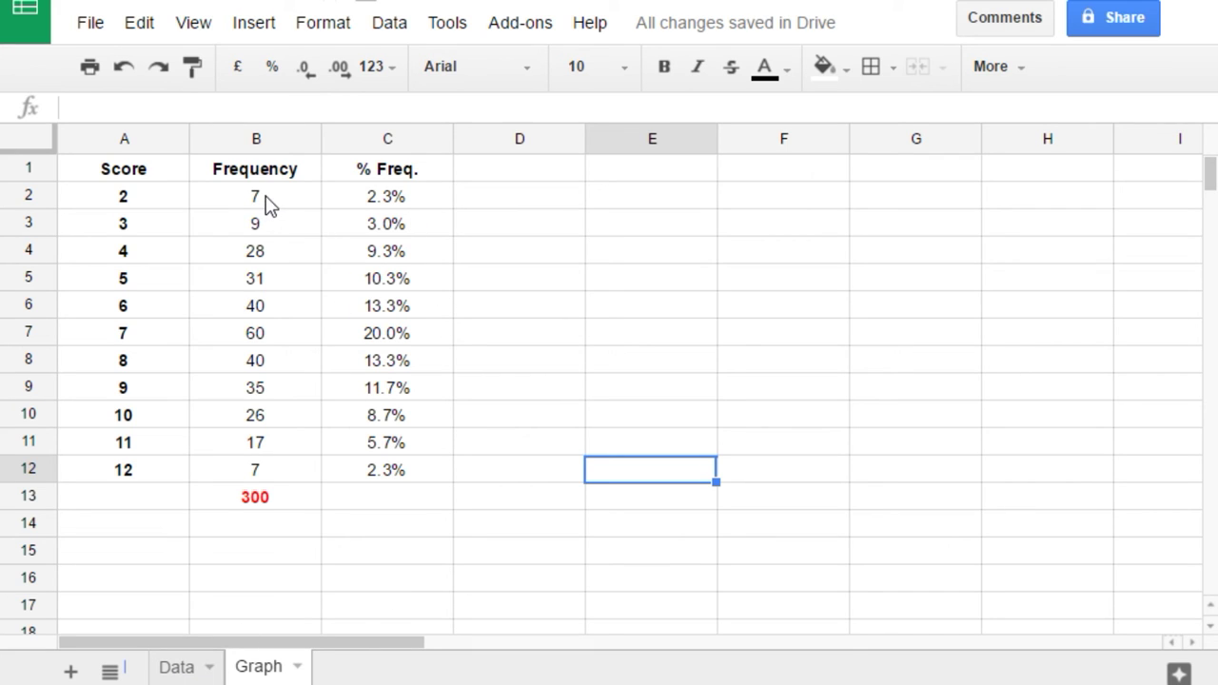
pyautogui.click(183, 669)
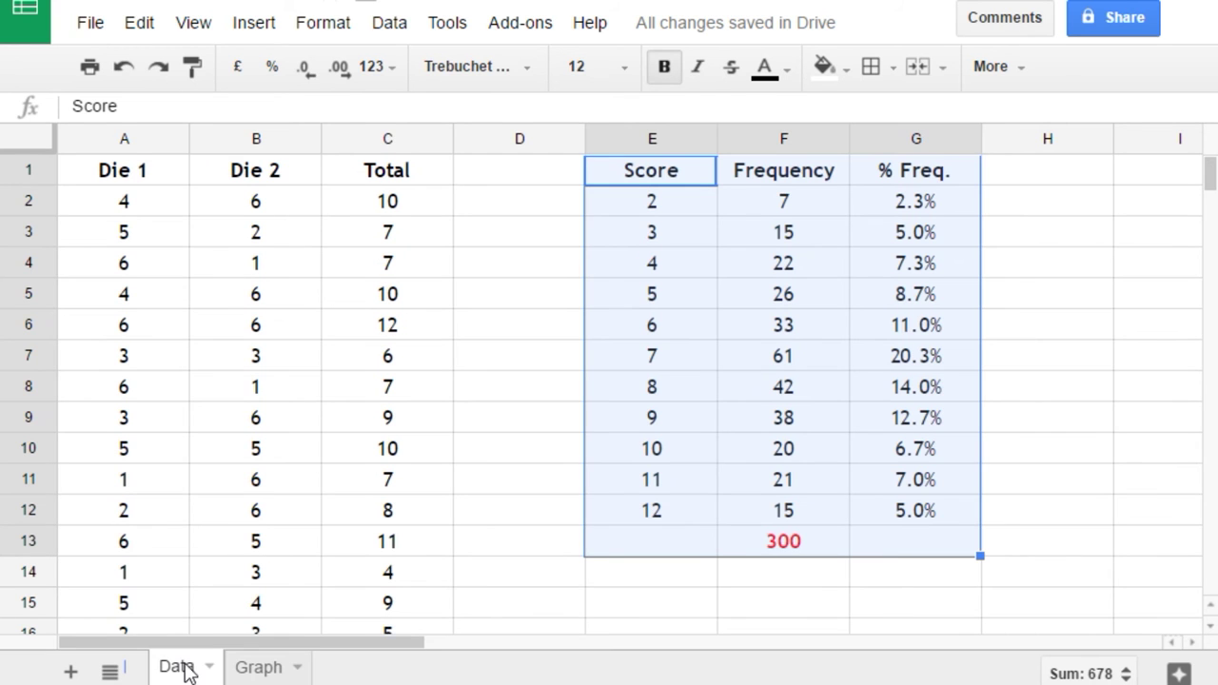
pyautogui.click(1075, 435)
pyautogui.press('Return')
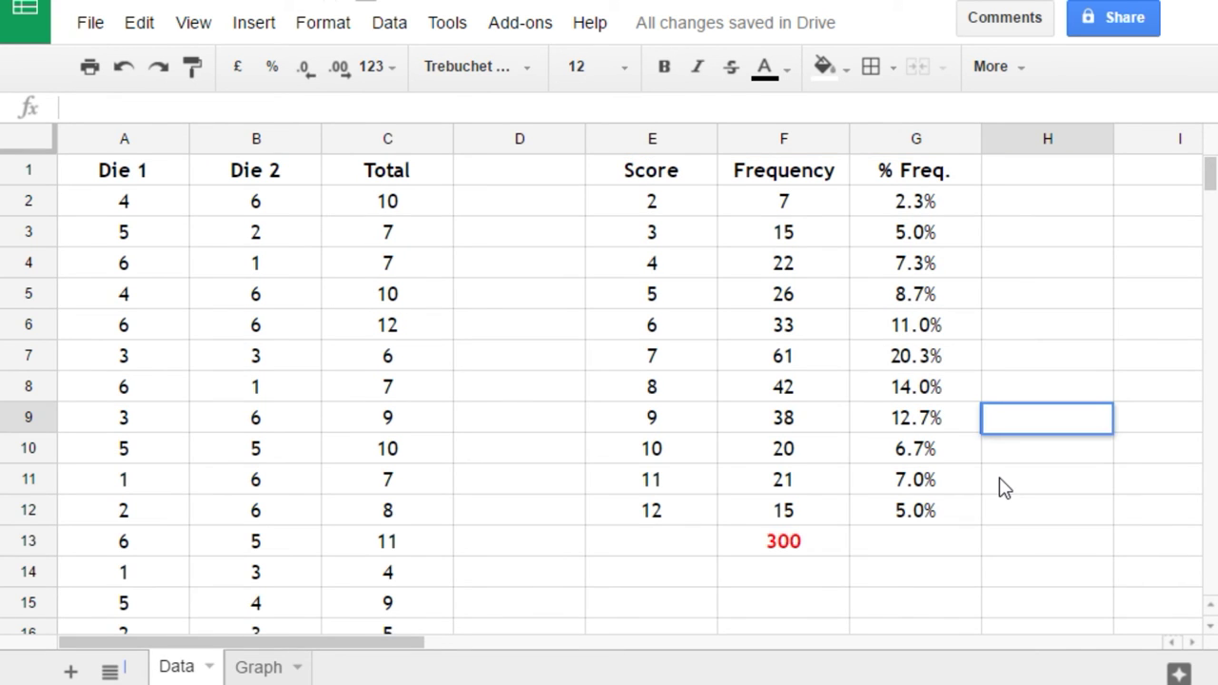
pyautogui.write('2')
pyautogui.press('Return')
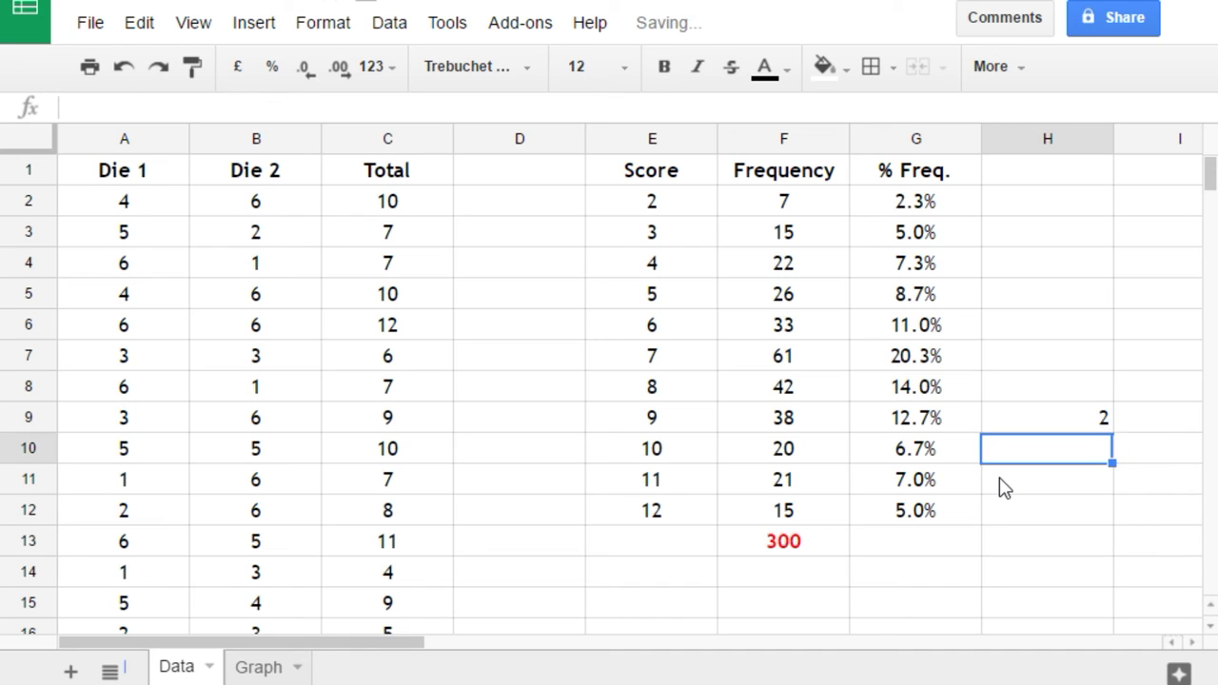
pyautogui.click(1013, 417)
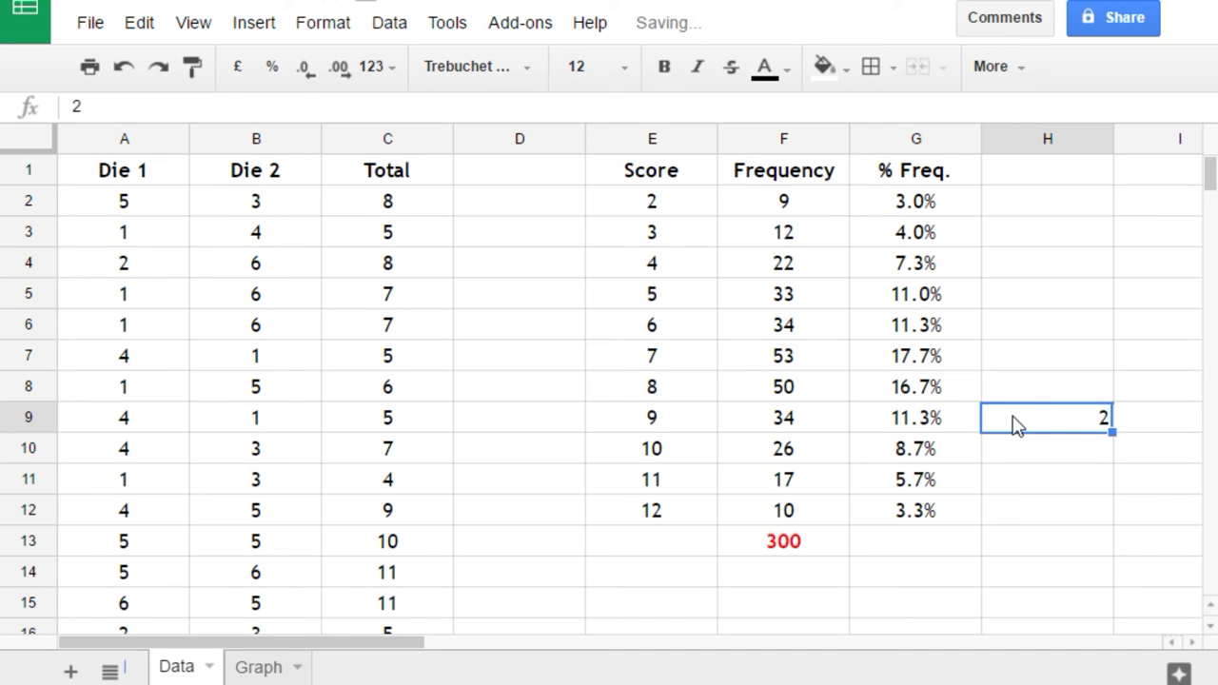
pyautogui.press('Delete')
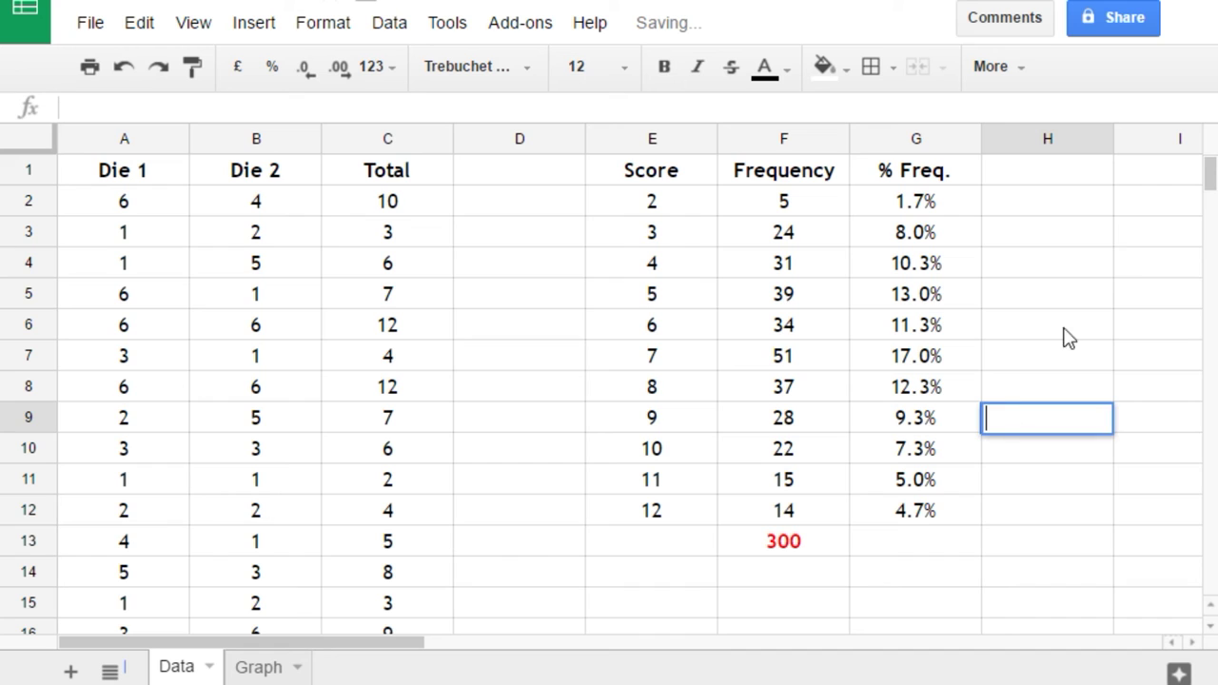
pyautogui.click(1070, 338)
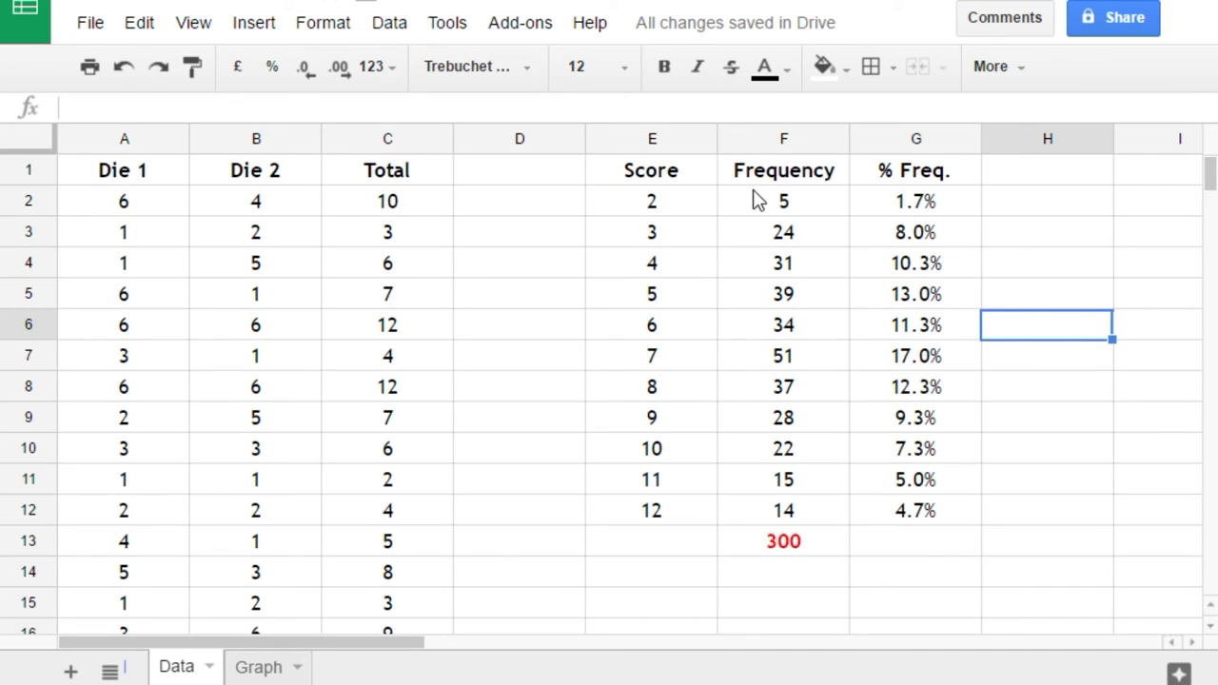
pyautogui.click(259, 668)
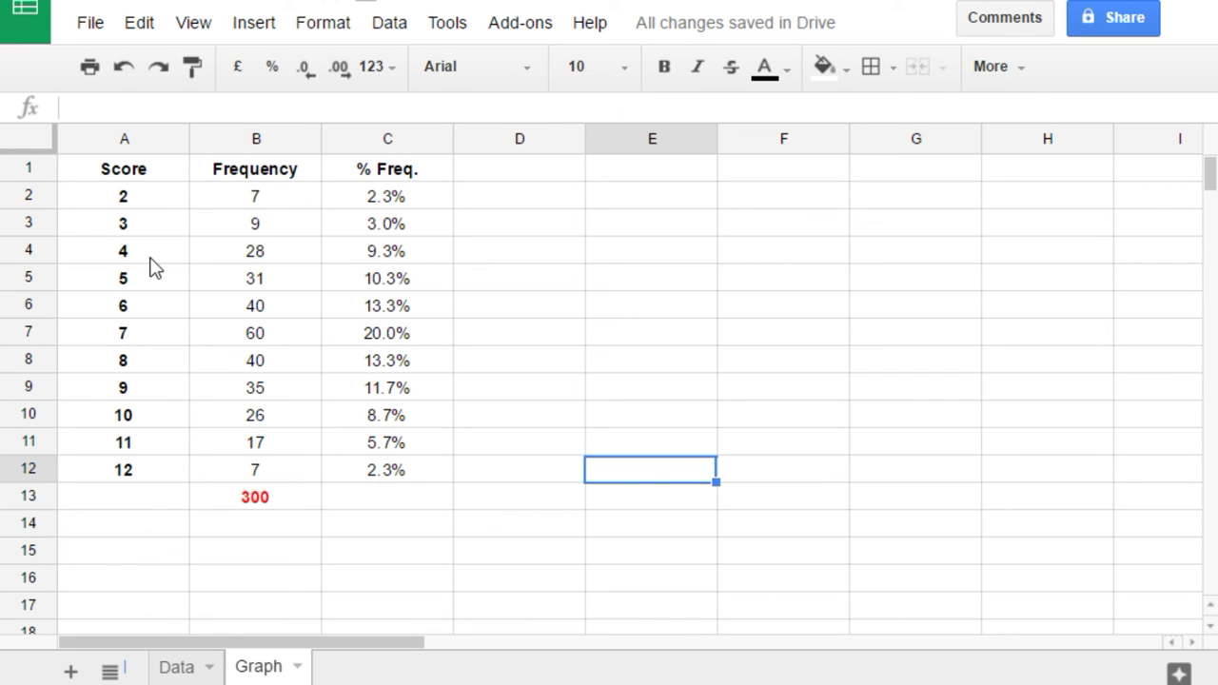
# Insert a Frequency vs. Score column chart from A1:B12.
pyautogui.moveTo(120, 173)
pyautogui.mouseDown()
pyautogui.moveTo(265, 447)
pyautogui.moveTo(262, 473)
pyautogui.mouseUp()
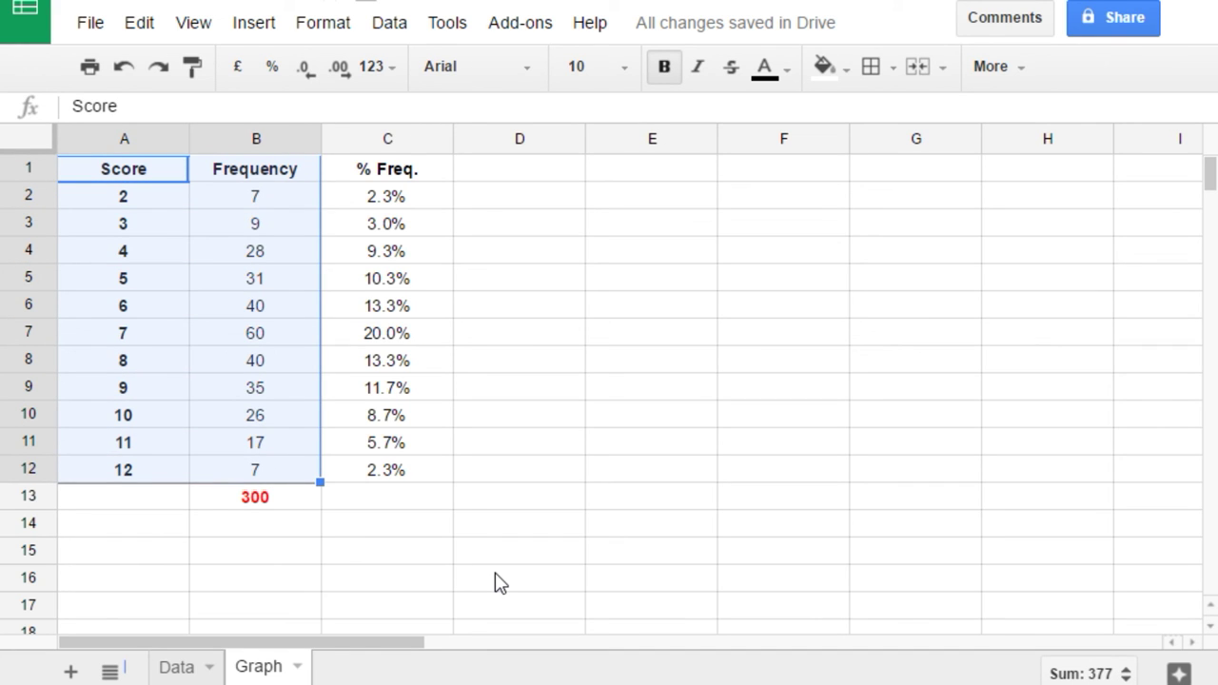
pyautogui.click(251, 24)
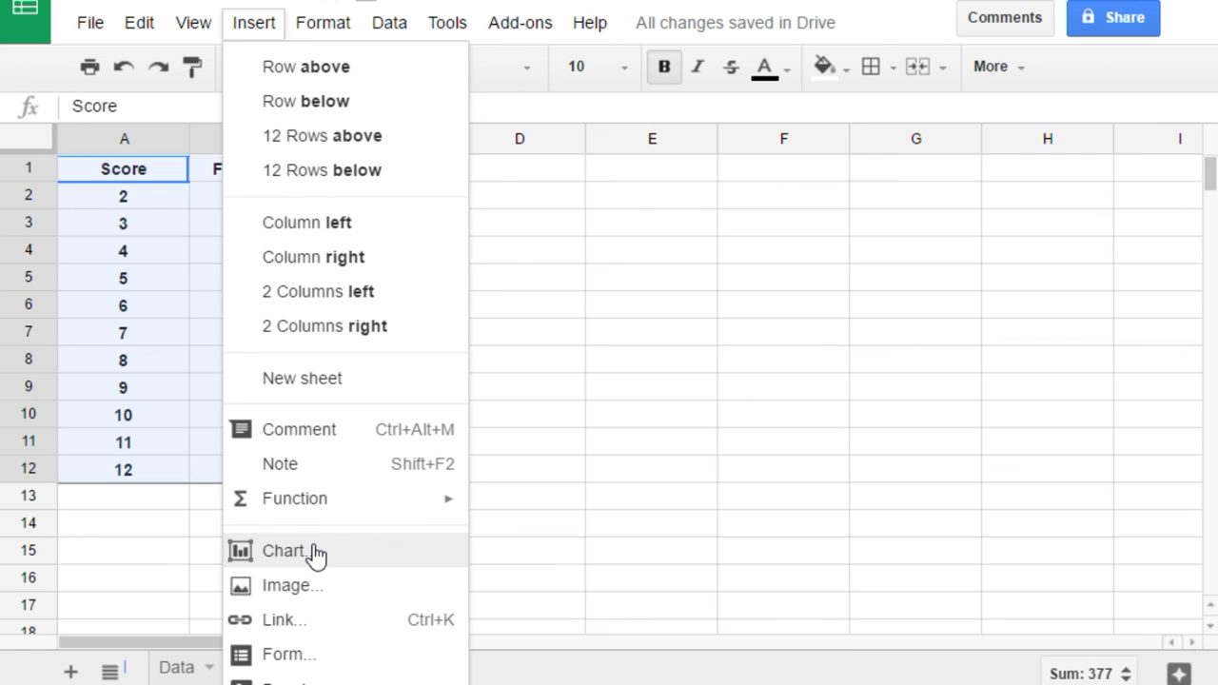
pyautogui.click(316, 555)
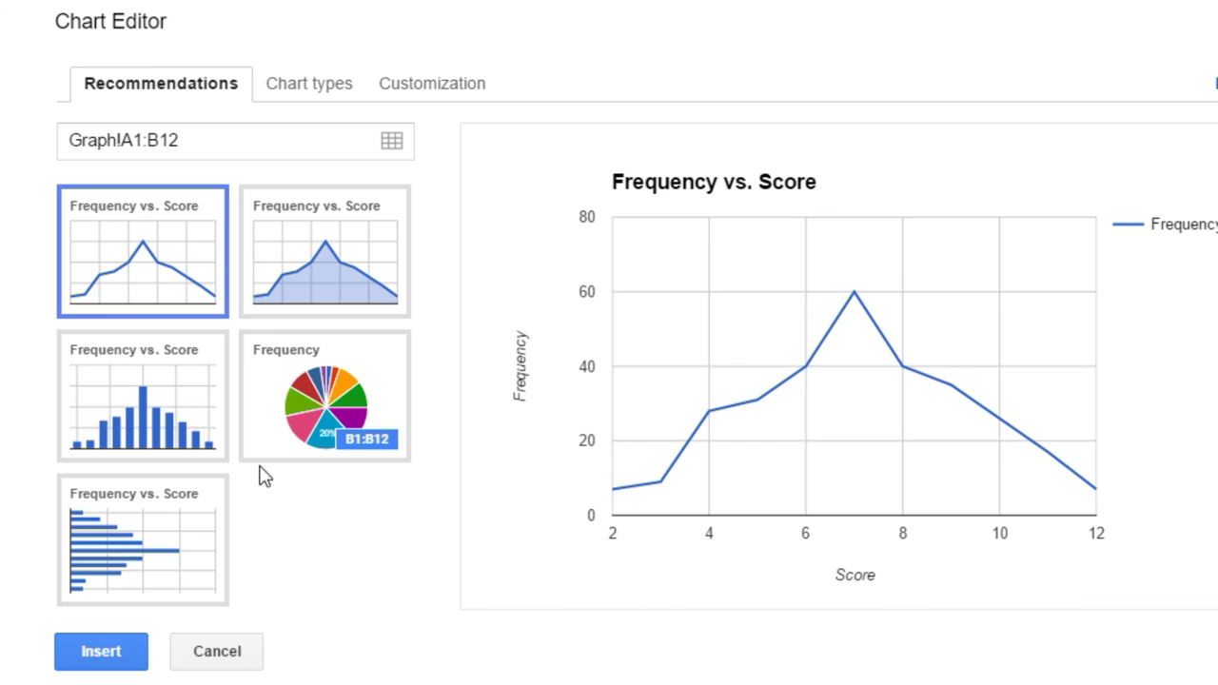
pyautogui.click(122, 418)
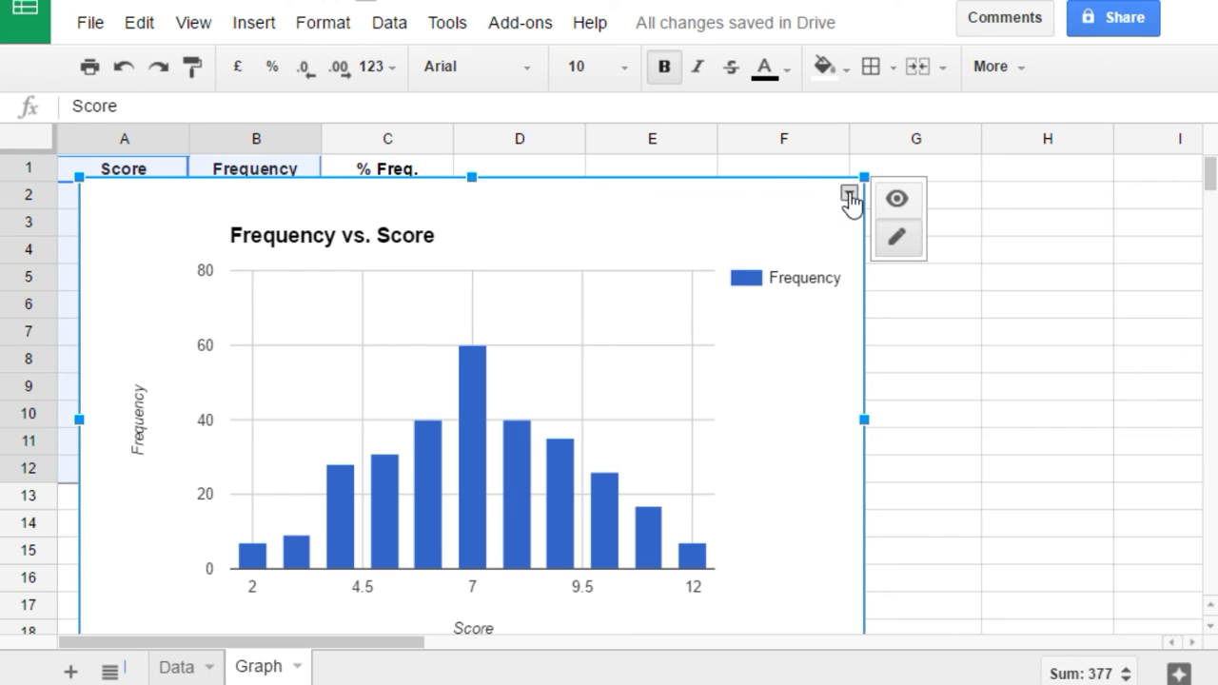
pyautogui.click(848, 195)
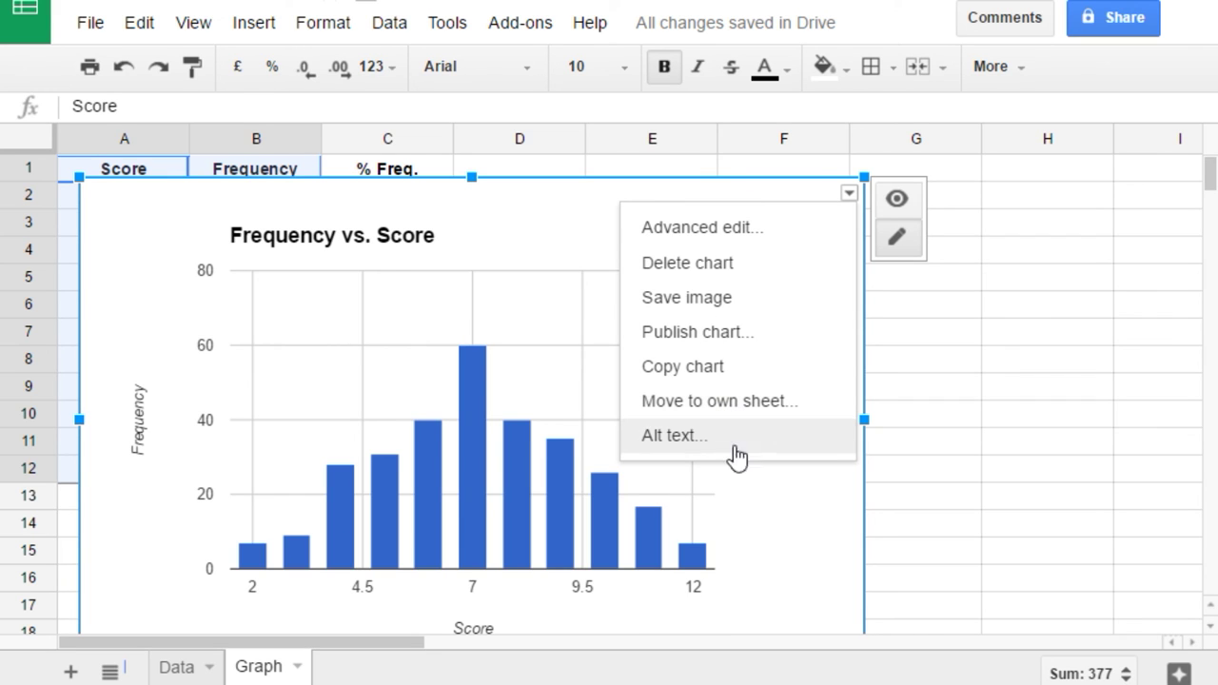
# Move the Frequency vs. Score column chart onto its own new sheet, Chart1.
pyautogui.click(805, 524)
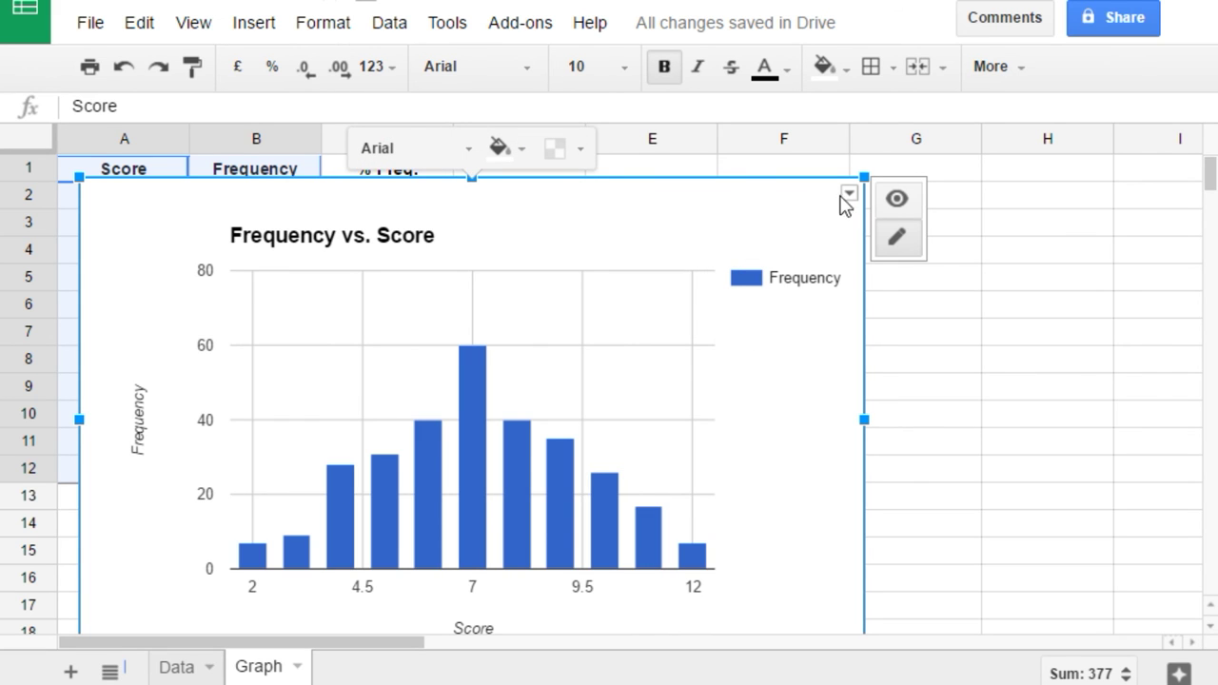
pyautogui.click(849, 196)
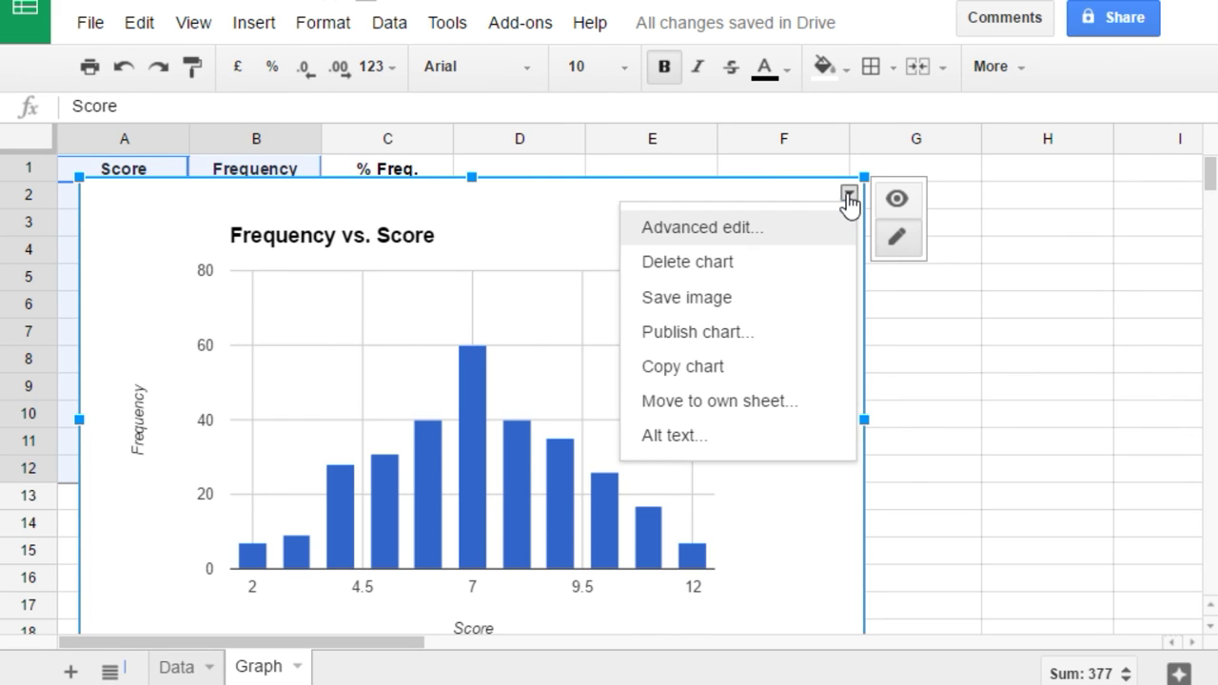
pyautogui.click(726, 401)
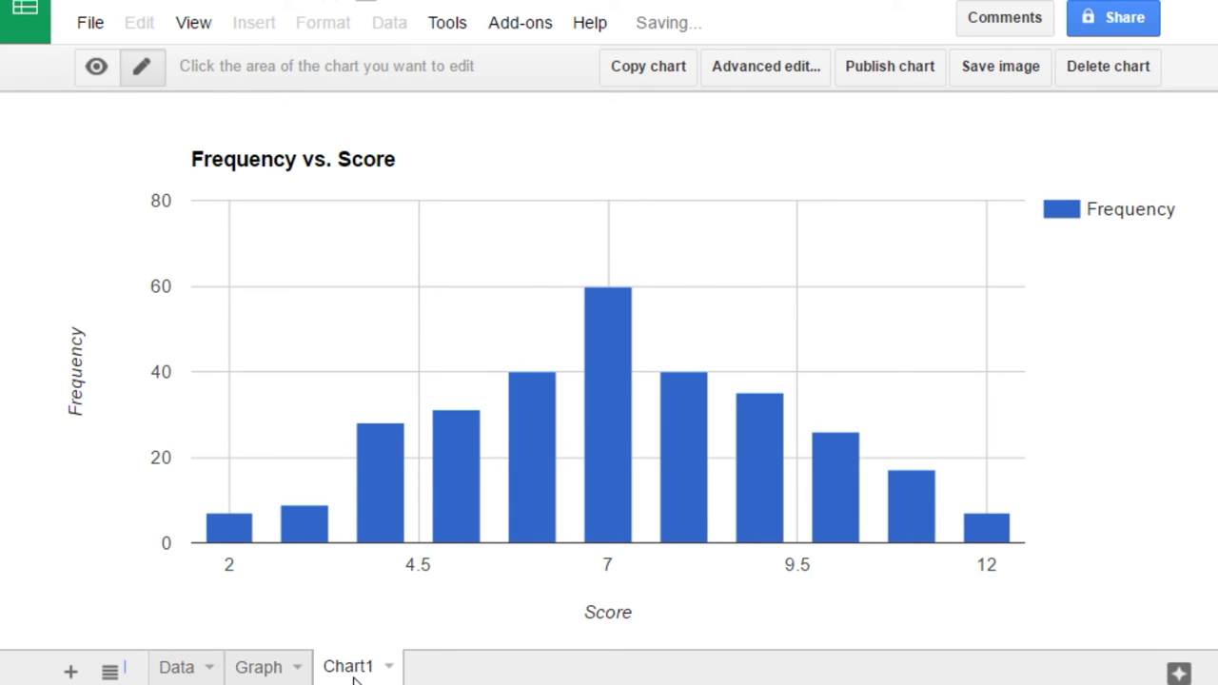